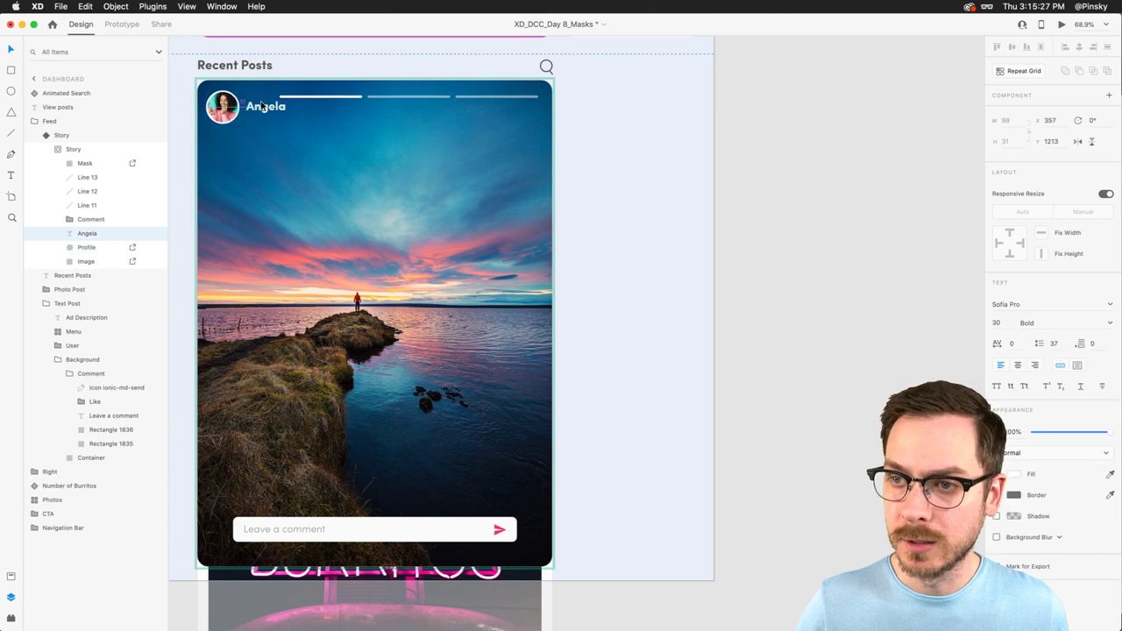
Move the Expanded story's three progress lines level with the profile name and shorten them to fit within the image's edge.
{"action": "left_click", "coordinate": [320, 96]}
{"action": "left_click", "coordinate": [420, 94], "text": "shift"}
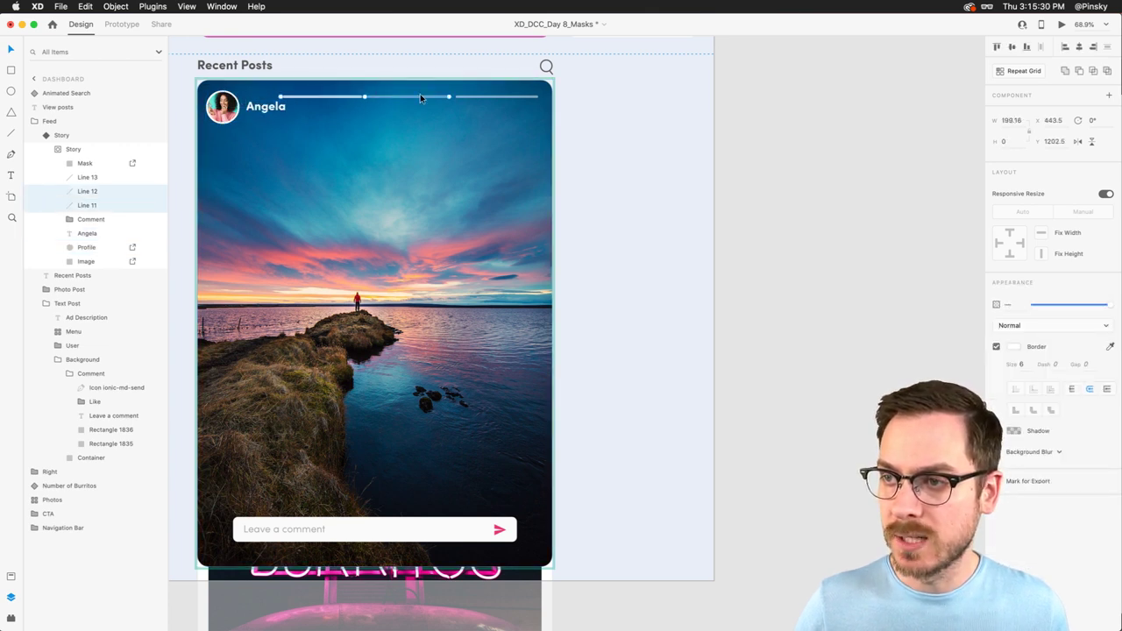
{"action": "left_click", "coordinate": [479, 93], "text": "shift"}
{"action": "left_click_drag", "start_coordinate": [302, 98], "coordinate": [313, 109]}
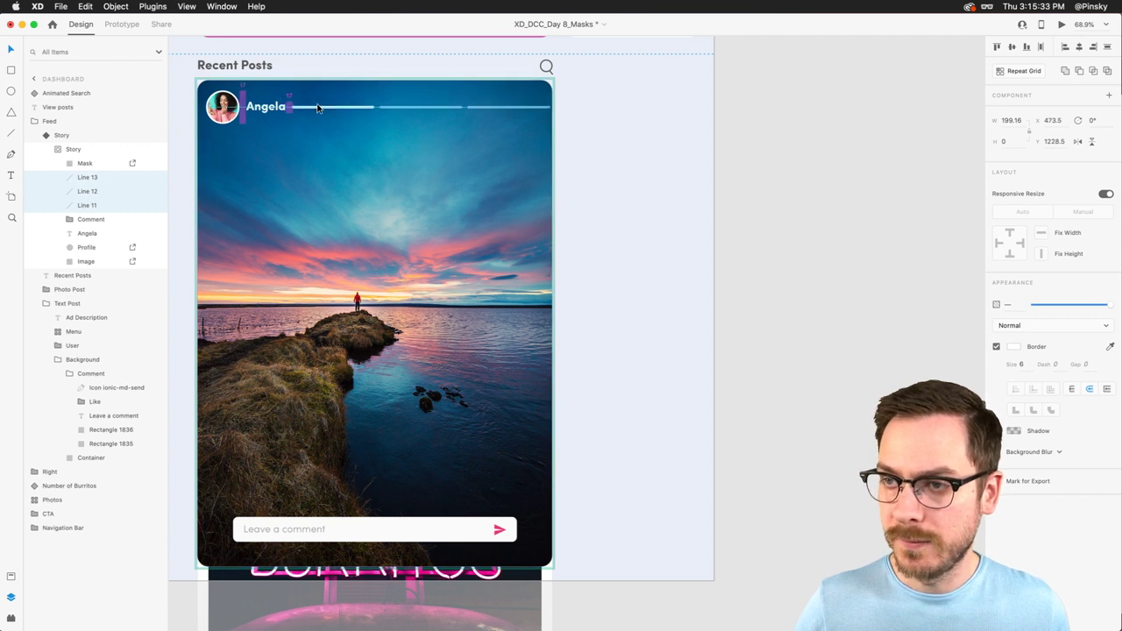
{"action": "left_click_drag", "start_coordinate": [551, 107], "coordinate": [537, 107]}
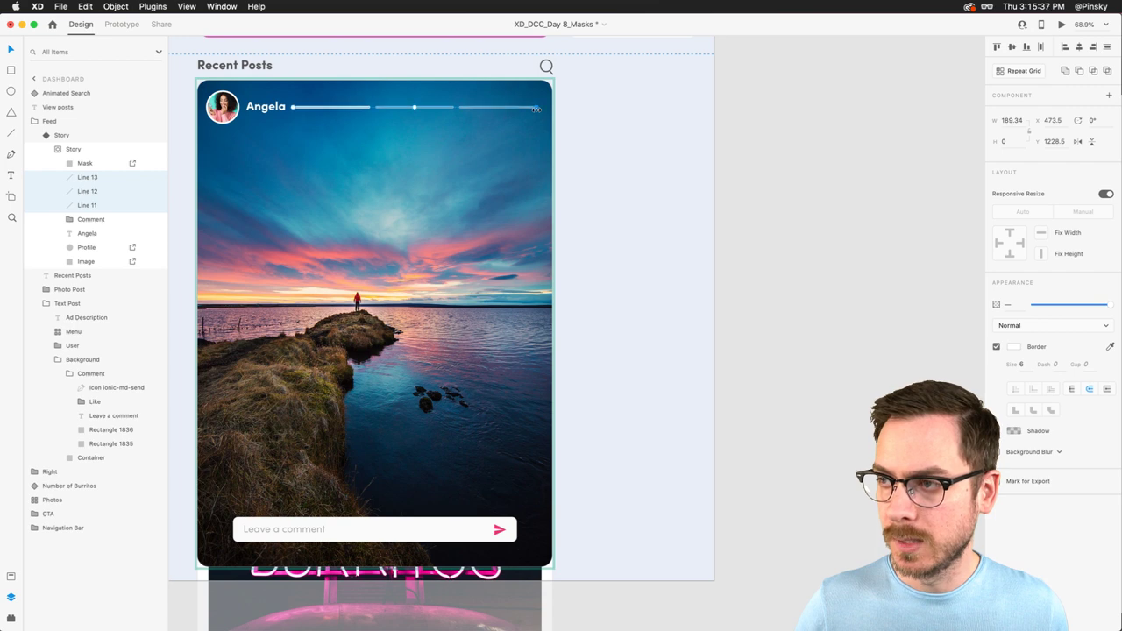
{"action": "key", "text": "Escape"}
{"action": "key", "text": "Escape"}
Compare the story component's Default State and Expanded state, finishing on Default State.
{"action": "left_click", "coordinate": [1033, 112]}
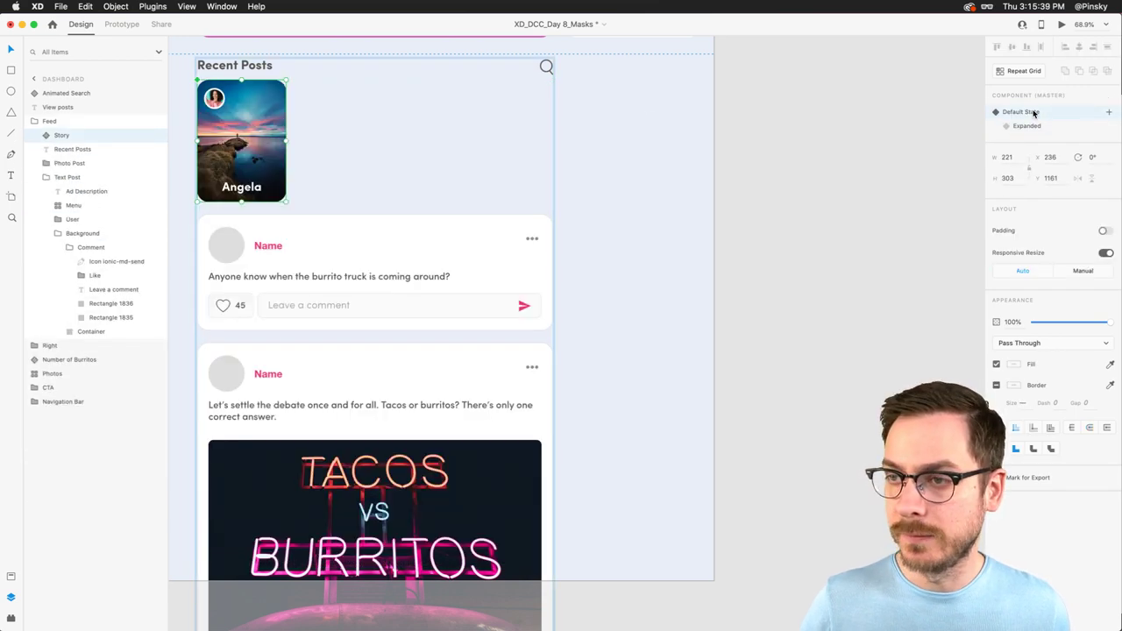
{"action": "left_click", "coordinate": [1031, 127]}
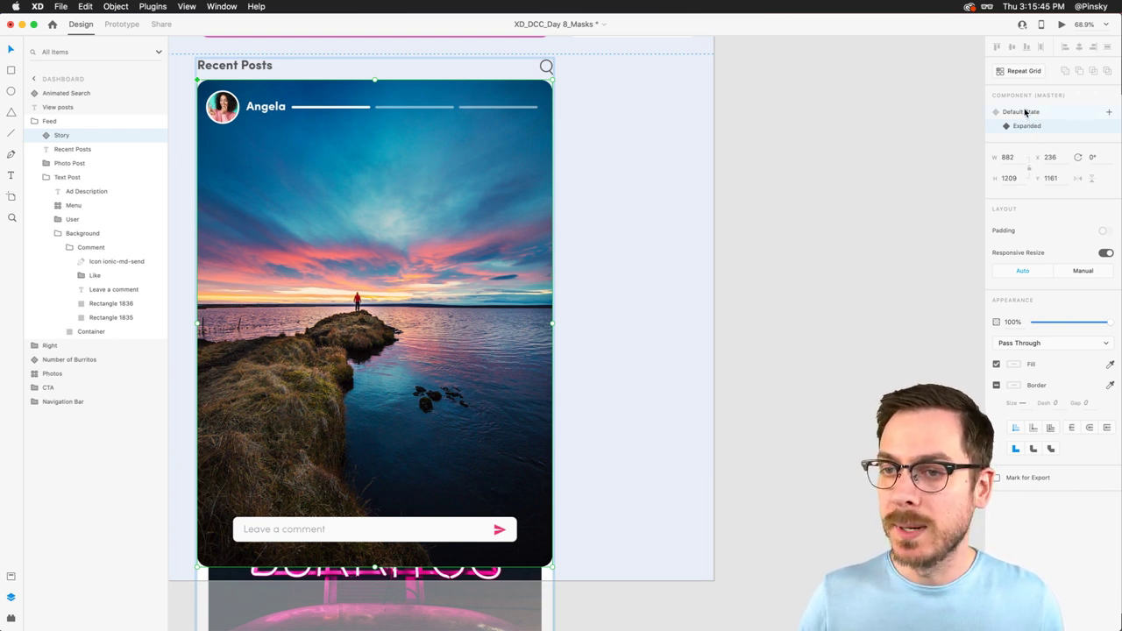
{"action": "left_click", "coordinate": [1026, 112]}
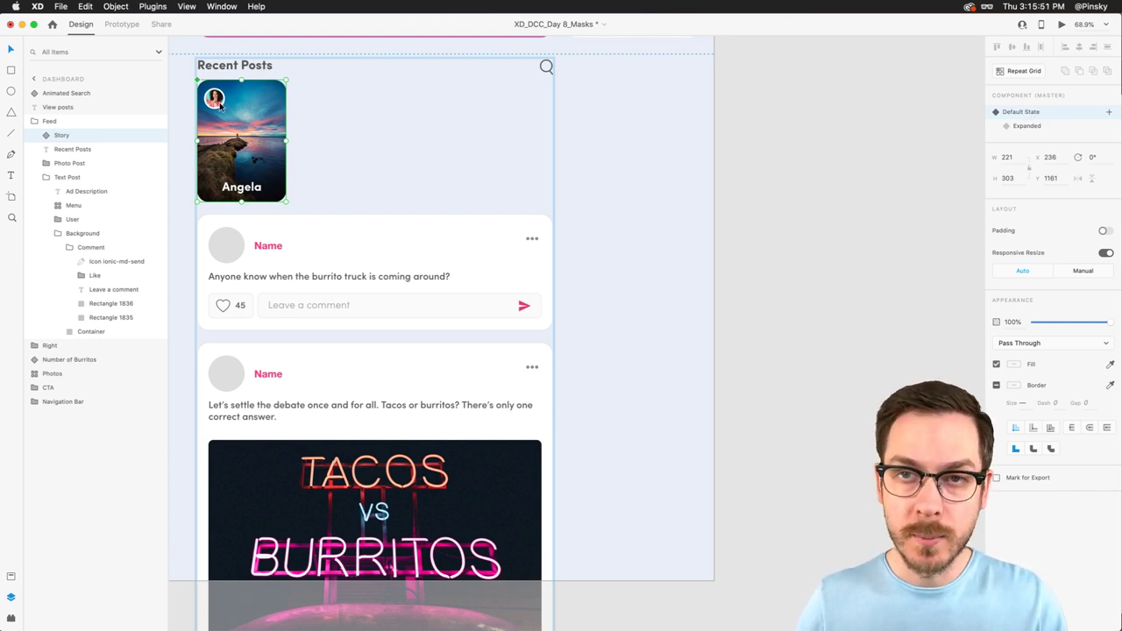
Prototype a Tap interaction on the story's Default State that uses Auto-Animate with Expanded as its destination.
{"action": "left_click", "coordinate": [115, 25]}
{"action": "scroll", "coordinate": [238, 121], "scroll_direction": "up", "scroll_amount": 5}
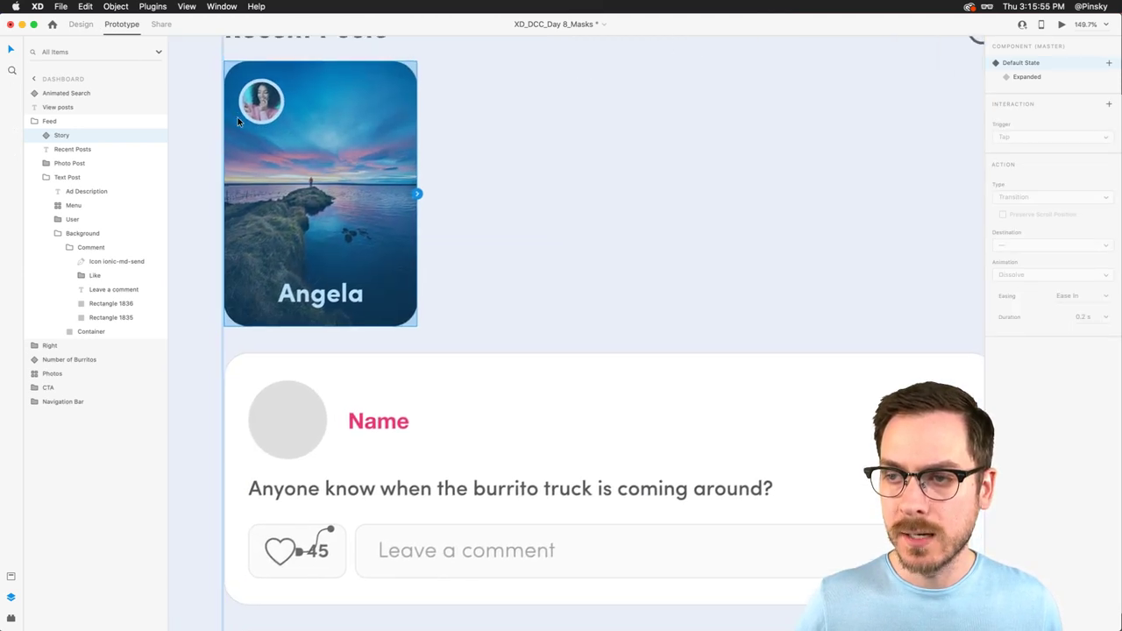
{"action": "scroll", "coordinate": [320, 182], "scroll_direction": "up", "scroll_amount": 1}
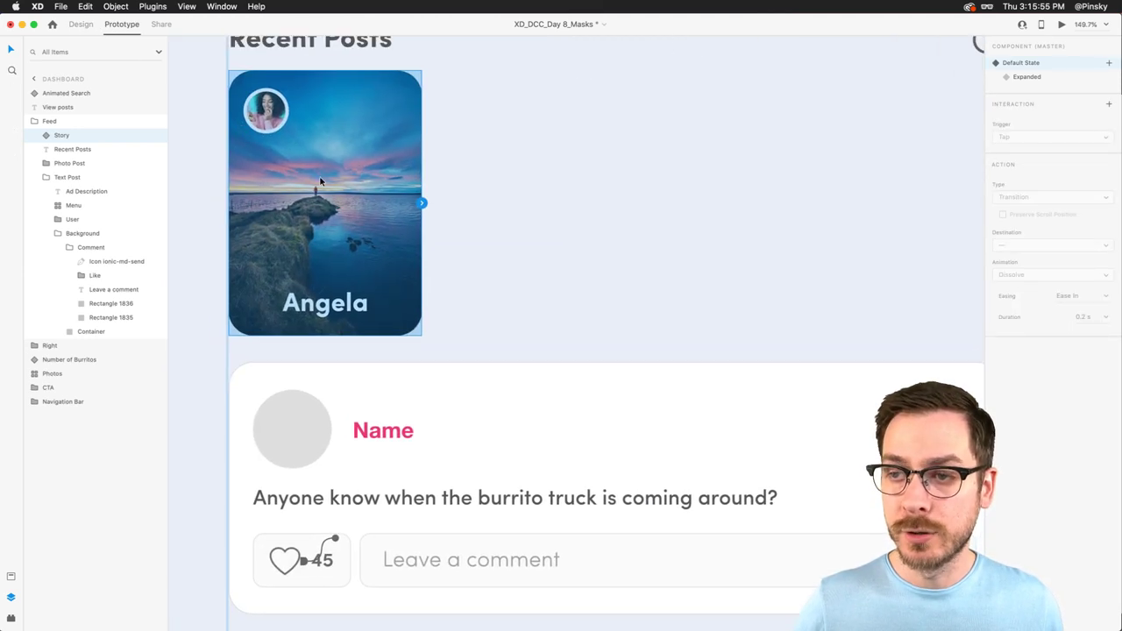
{"action": "left_click", "coordinate": [421, 204]}
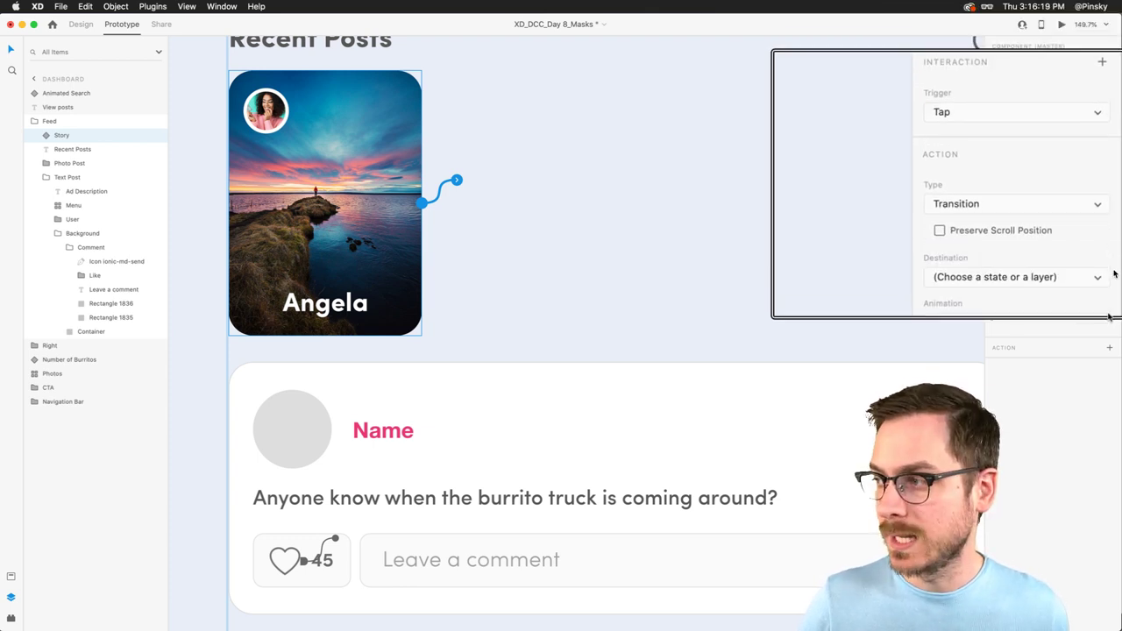
{"action": "left_click", "coordinate": [1049, 201]}
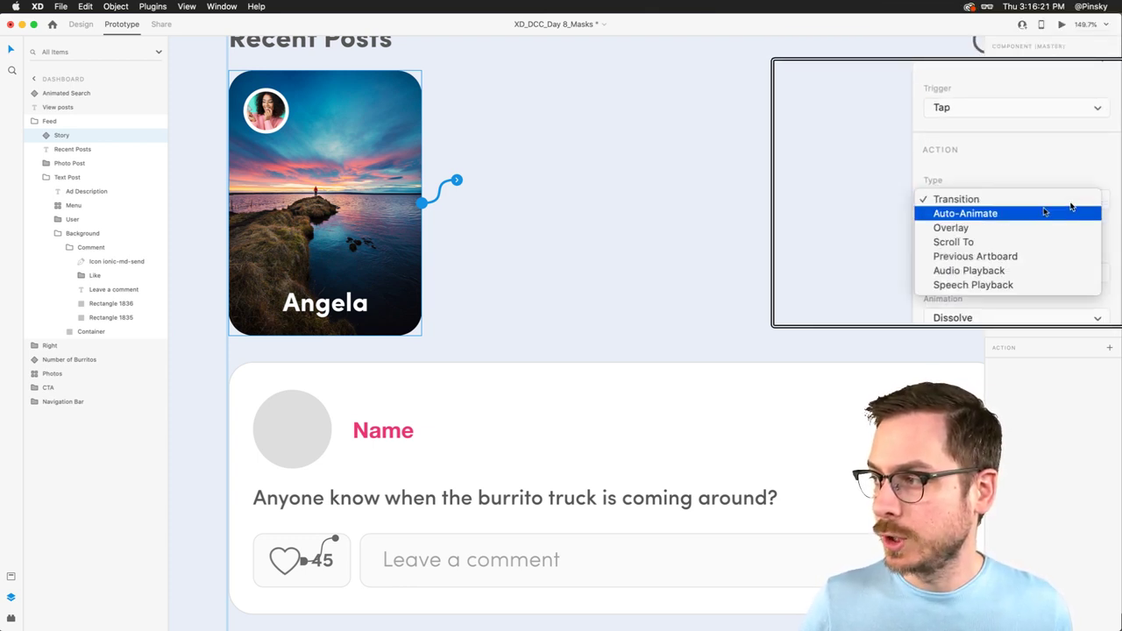
{"action": "left_click", "coordinate": [1043, 214]}
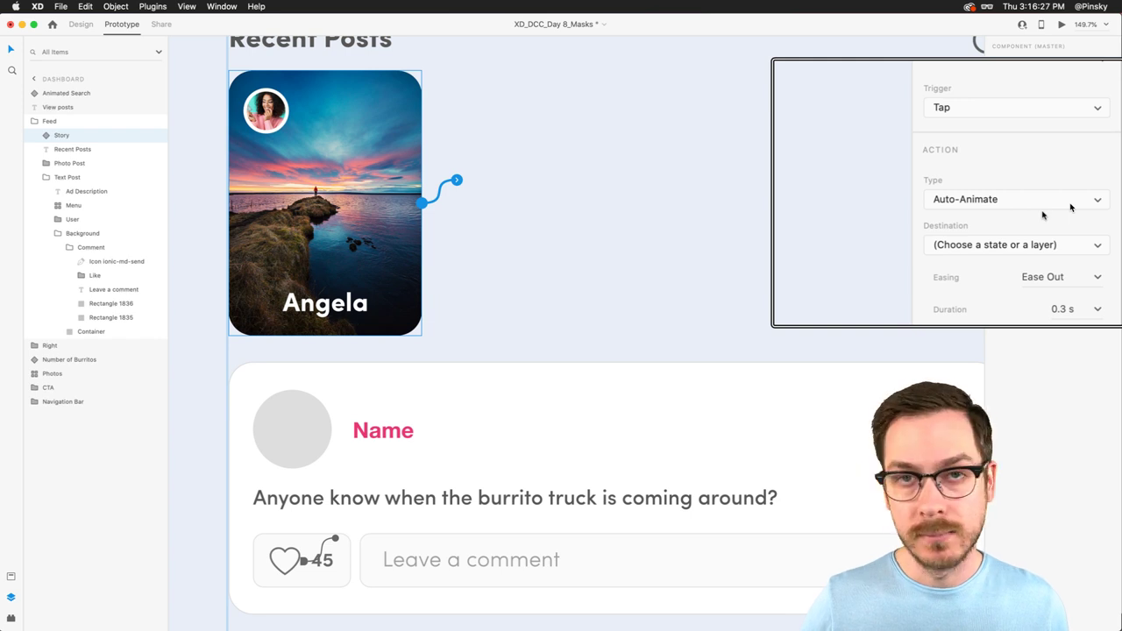
{"action": "left_click", "coordinate": [1030, 245]}
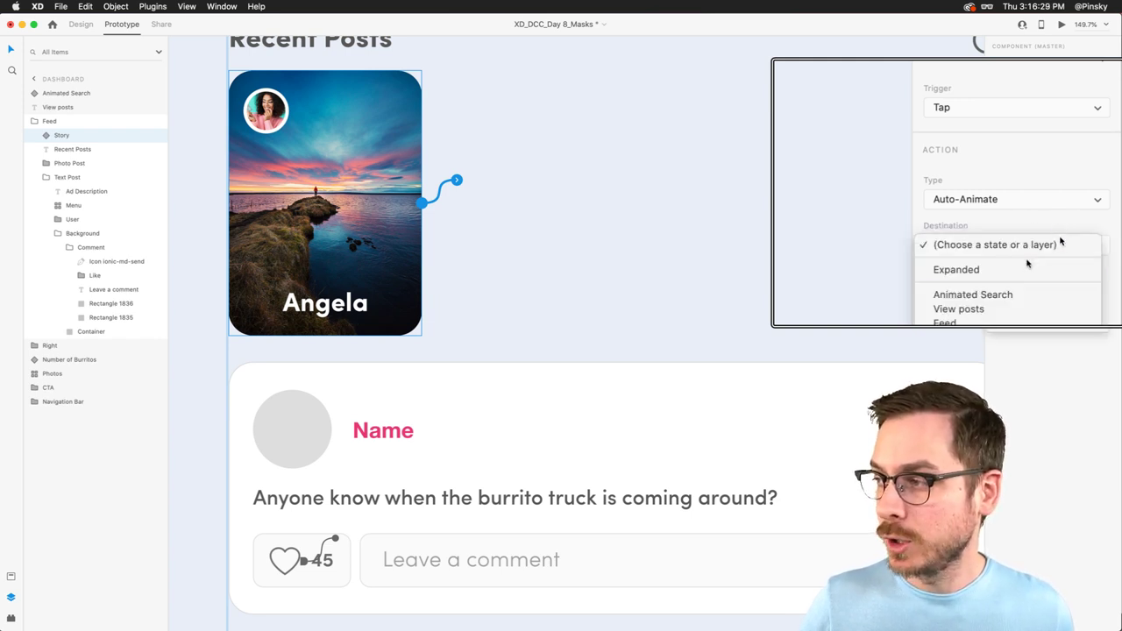
{"action": "scroll", "coordinate": [1065, 298], "scroll_direction": "down", "scroll_amount": 2}
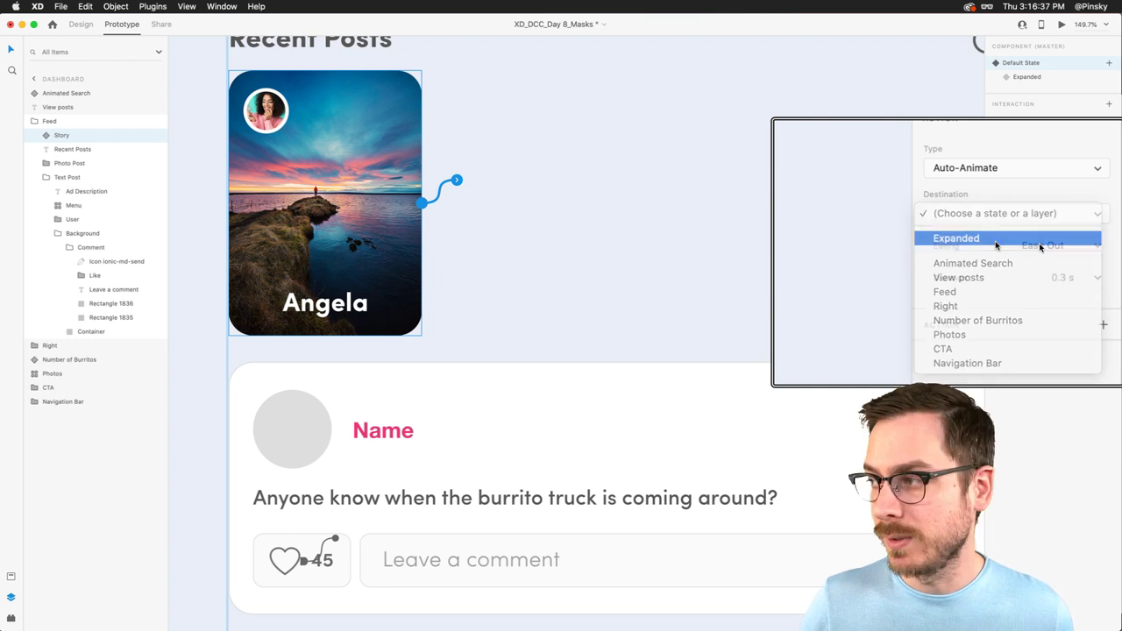
{"action": "left_click", "coordinate": [997, 245]}
Set the story interaction's easing to Ease In-Out and its duration to 0.6 s.
{"action": "left_click", "coordinate": [1101, 247]}
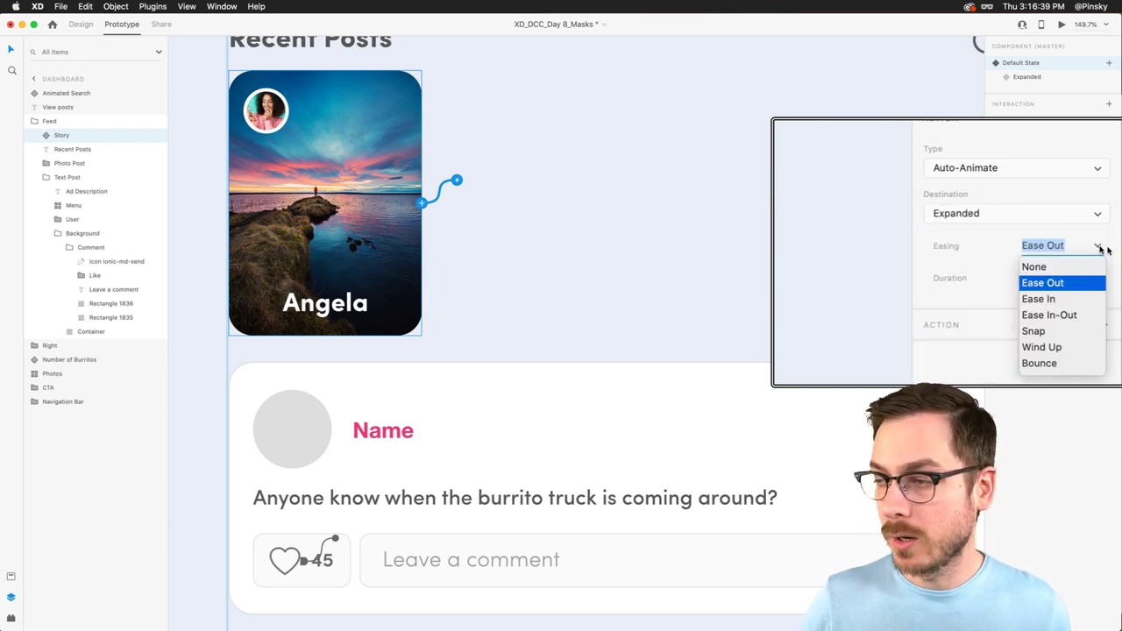
{"action": "left_click", "coordinate": [1045, 315]}
{"action": "left_click", "coordinate": [1100, 277]}
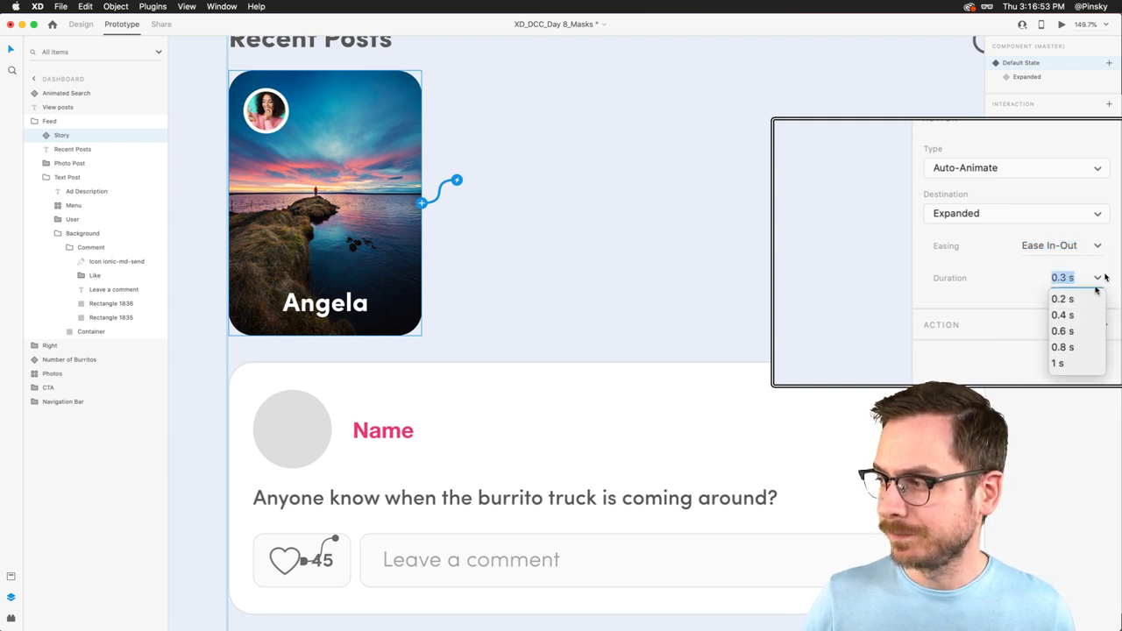
{"action": "left_click", "coordinate": [1066, 333]}
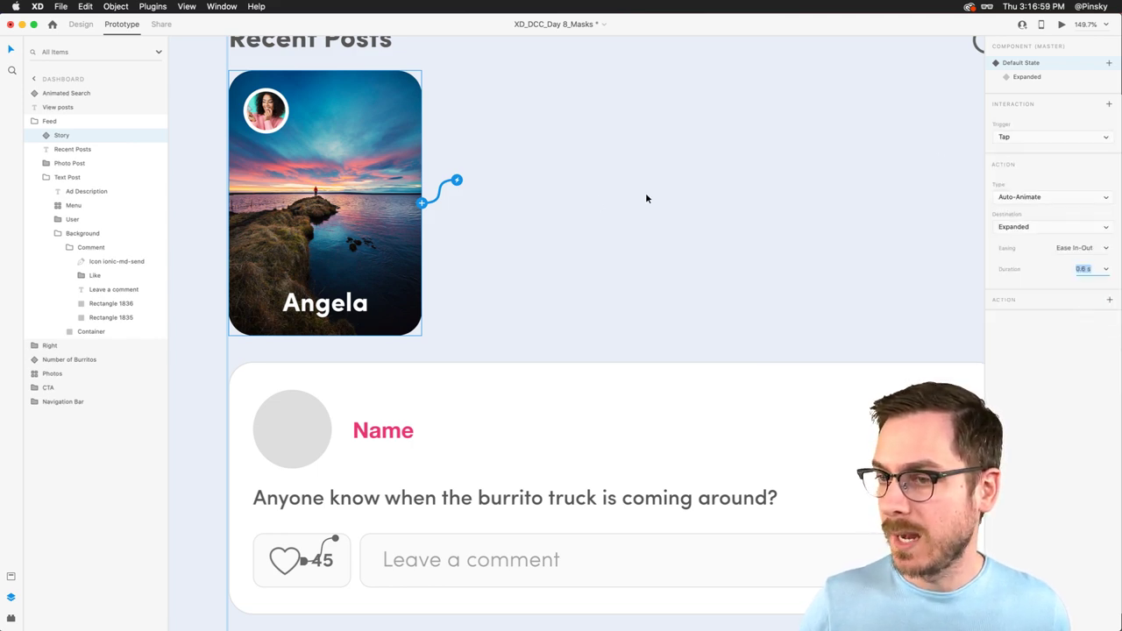
View the story's Expanded state in the prototype and return to Default State.
{"action": "left_click", "coordinate": [1028, 77]}
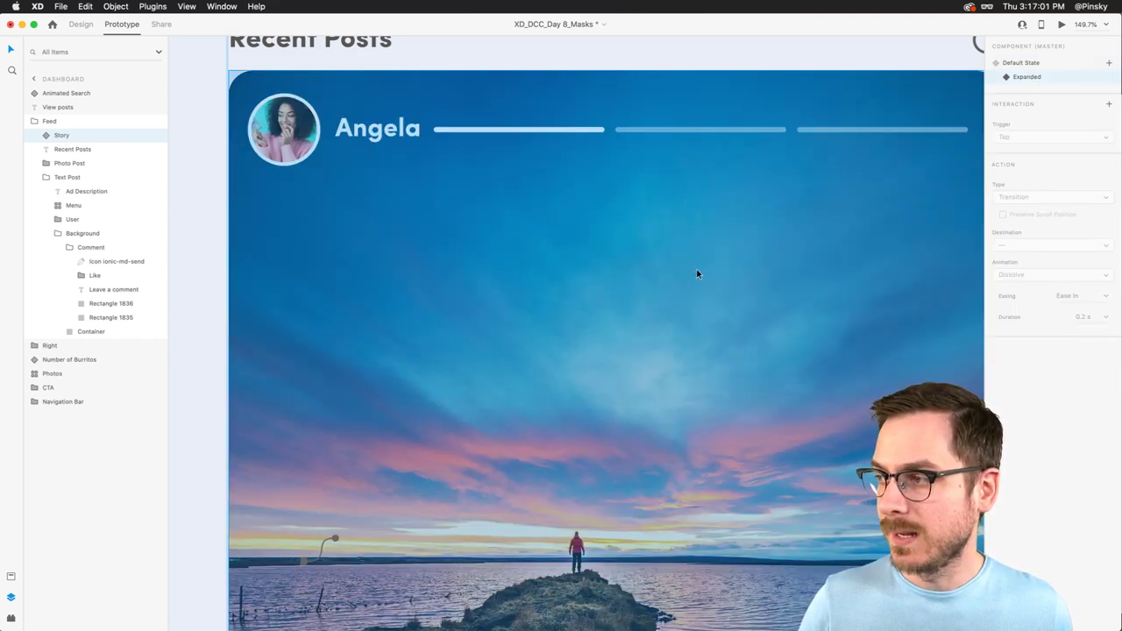
{"action": "scroll", "coordinate": [698, 274], "scroll_direction": "down", "scroll_amount": 5}
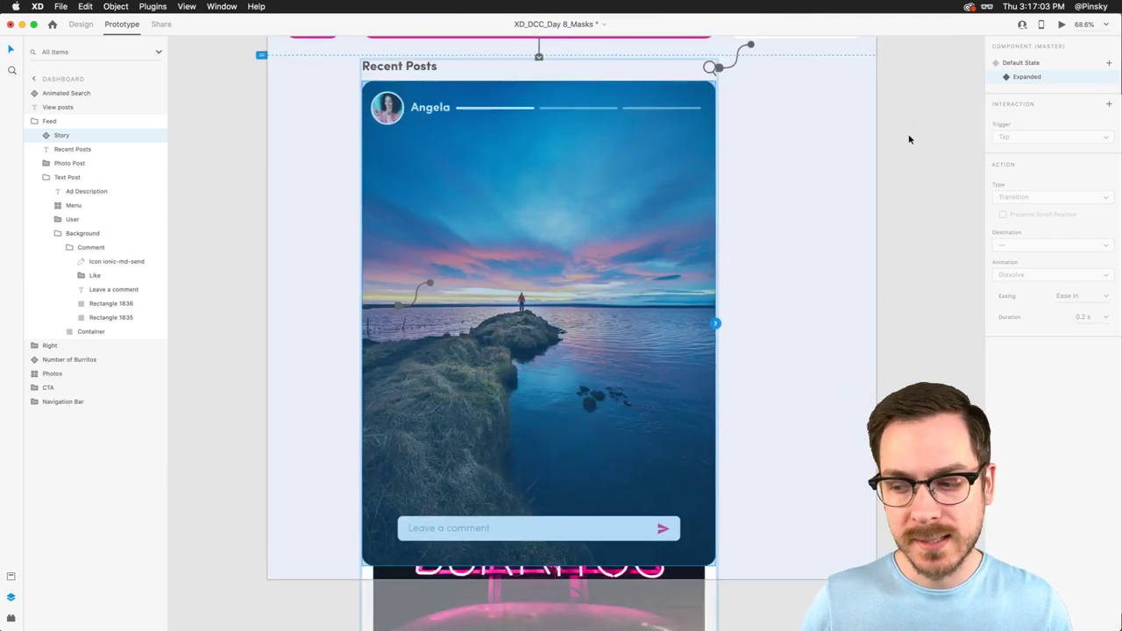
{"action": "left_click", "coordinate": [1035, 63]}
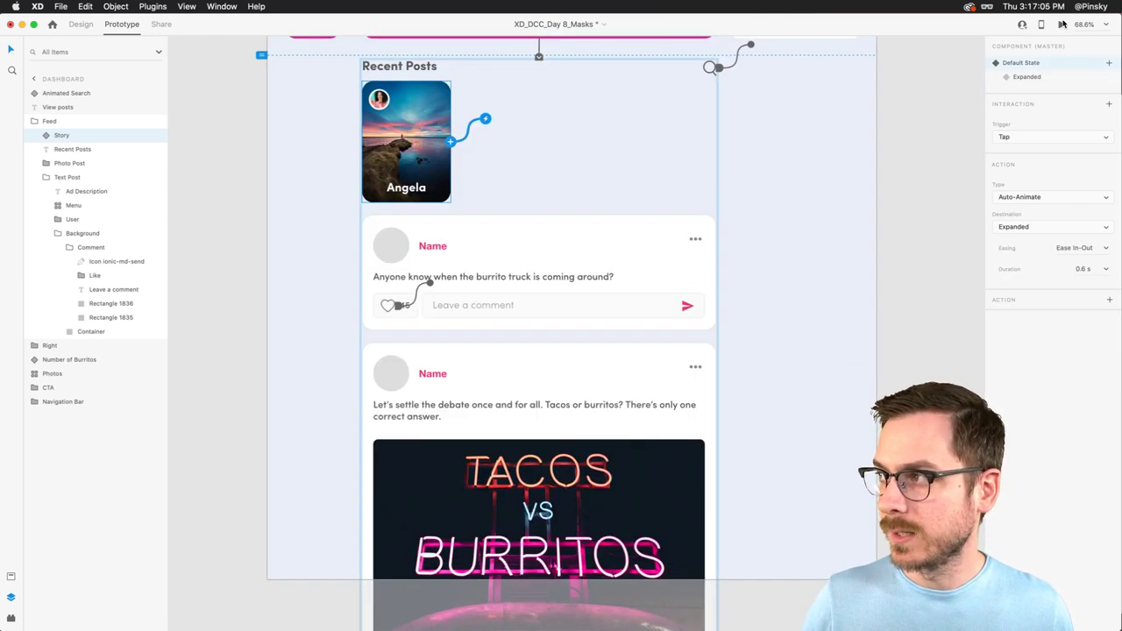
Preview the prototype by opening View posts, expanding the story and checking its comment field, and close the preview.
{"action": "left_click", "coordinate": [1063, 25]}
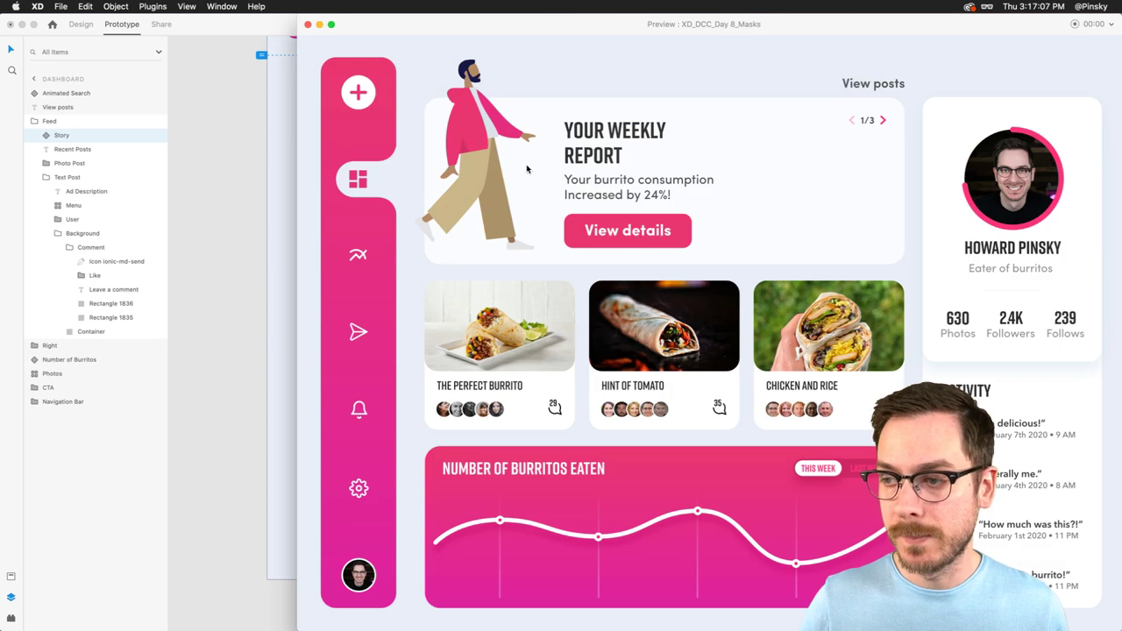
{"action": "left_click_drag", "start_coordinate": [543, 24], "coordinate": [400, 25]}
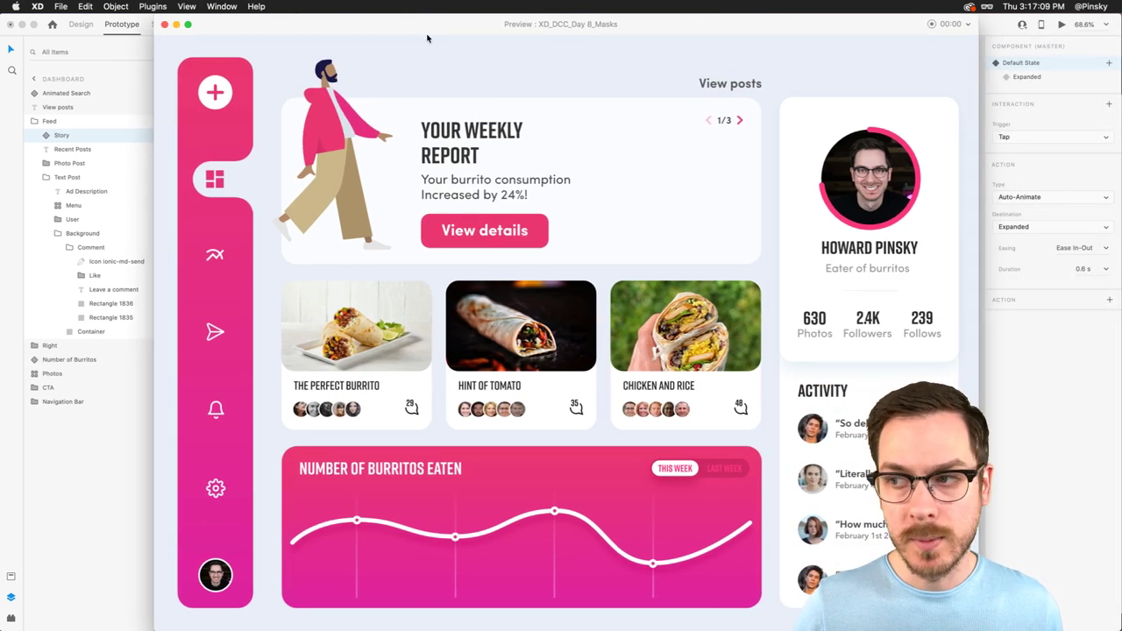
{"action": "left_click", "coordinate": [741, 83]}
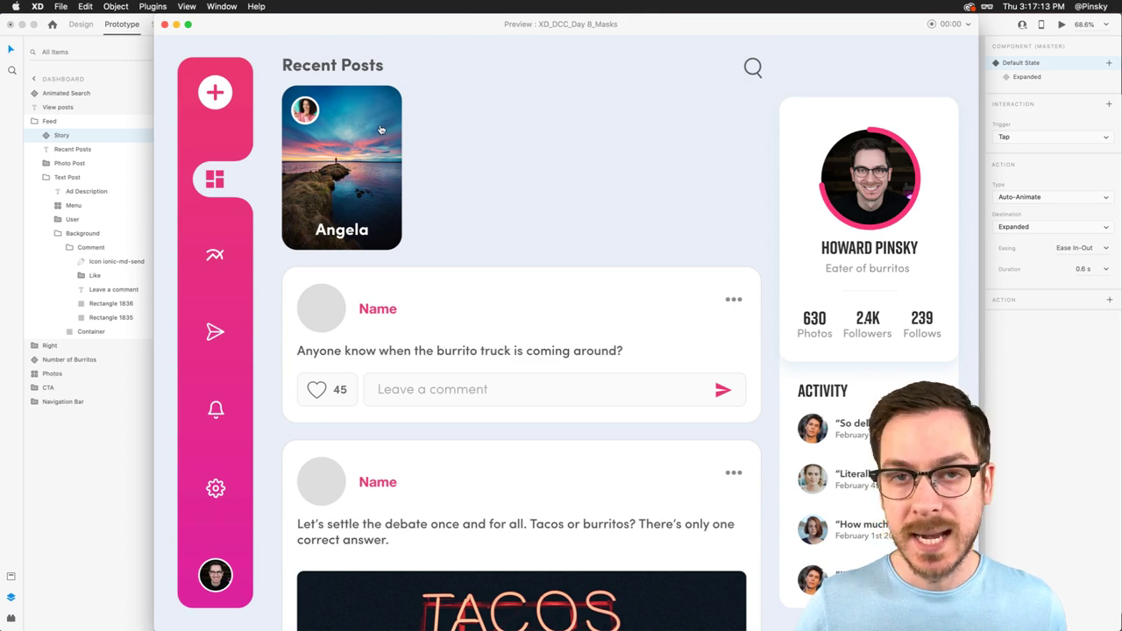
{"action": "left_click", "coordinate": [380, 127]}
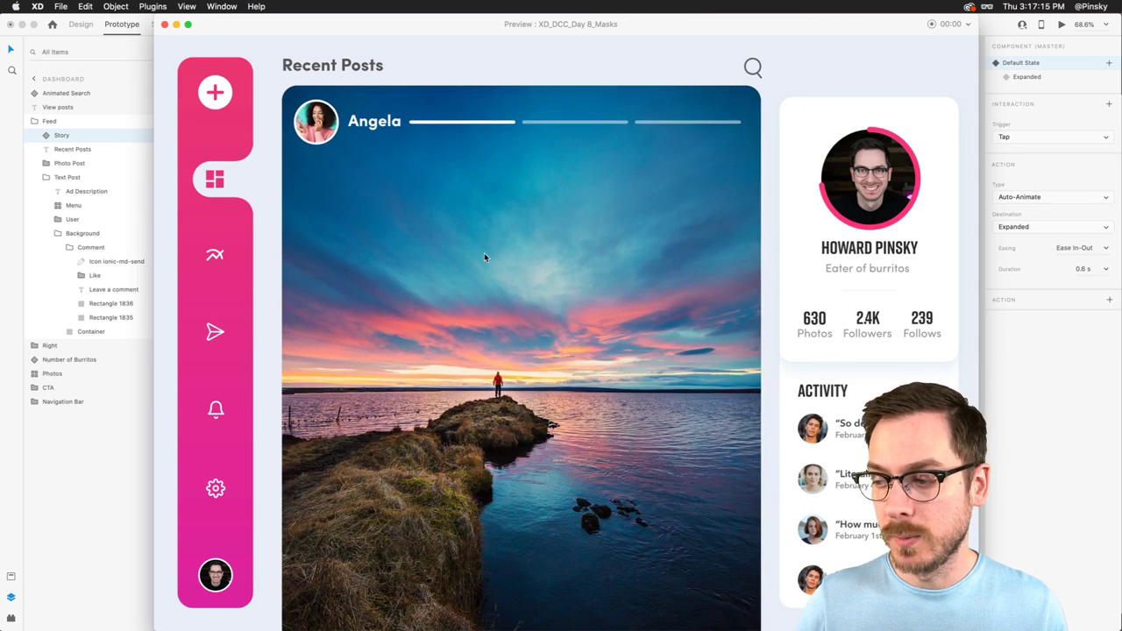
{"action": "scroll", "coordinate": [484, 253], "scroll_direction": "down", "scroll_amount": 2}
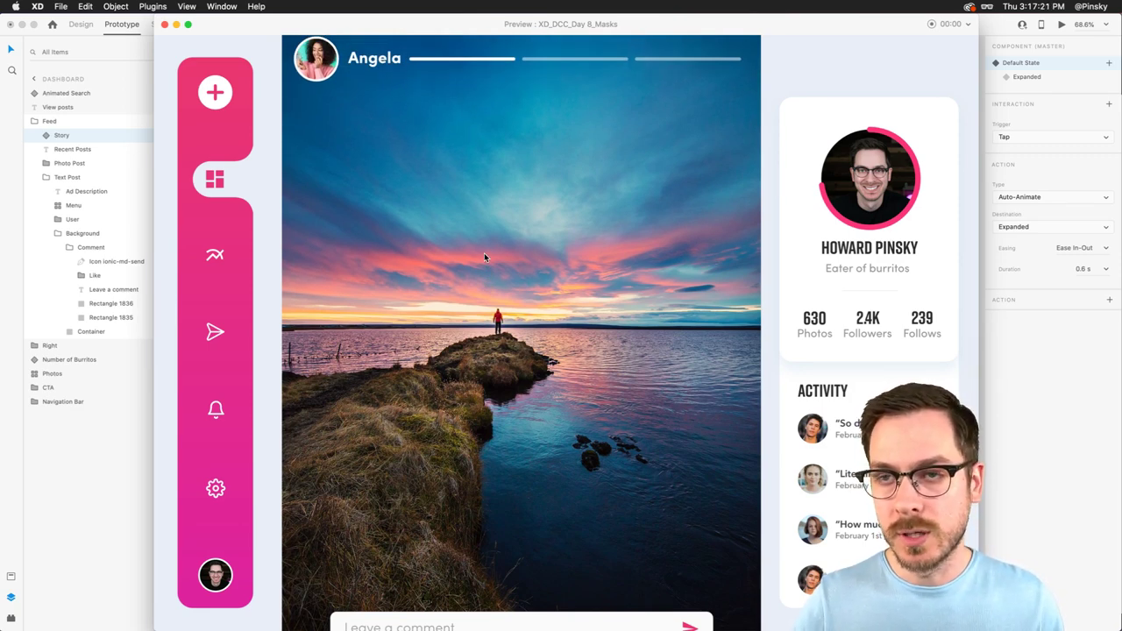
{"action": "left_click", "coordinate": [163, 24]}
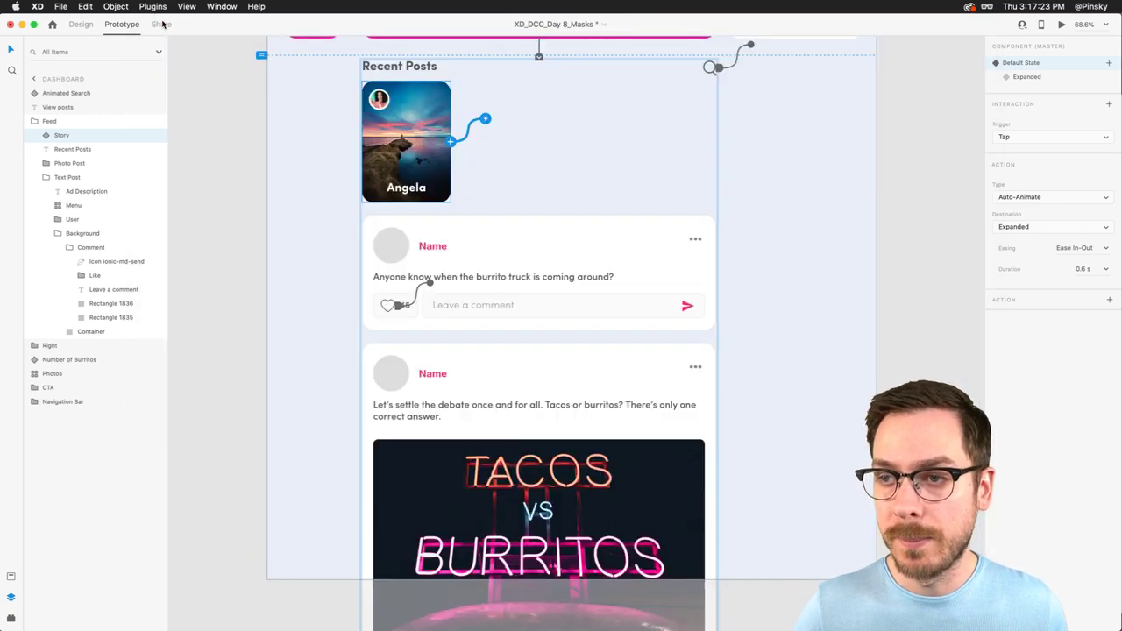
In the story's Expanded state, scale the Mask and Image layers together to 600 × 823 and move them up to Y 1187.
{"action": "left_click", "coordinate": [1063, 76]}
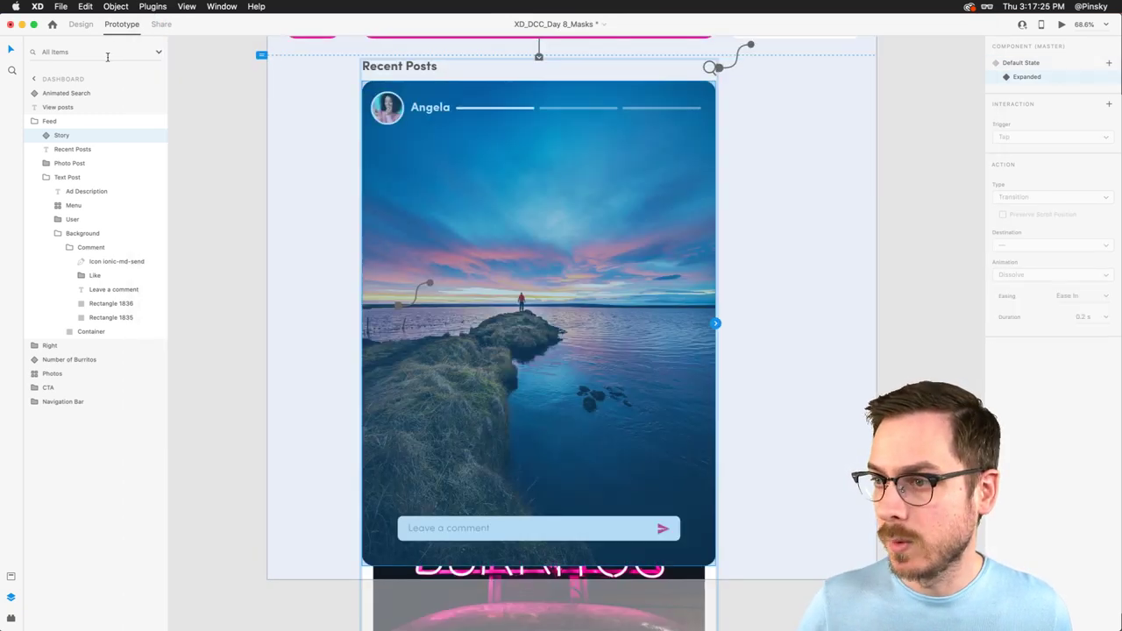
{"action": "left_click", "coordinate": [80, 24]}
{"action": "double_click", "coordinate": [497, 268]}
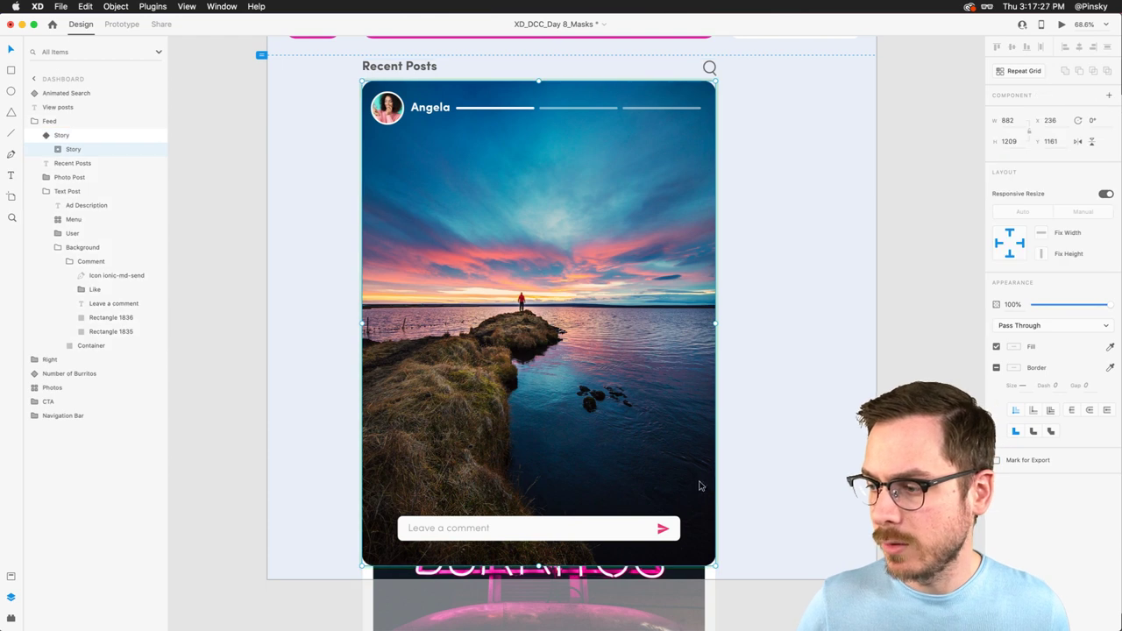
{"action": "left_click", "coordinate": [54, 150]}
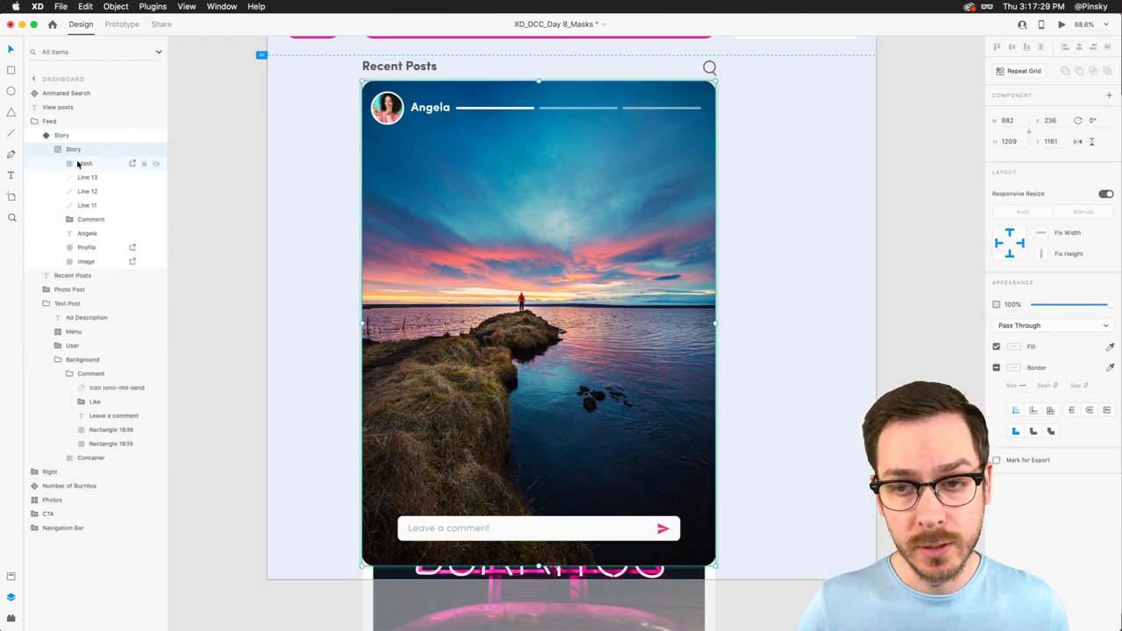
{"action": "left_click", "coordinate": [82, 164]}
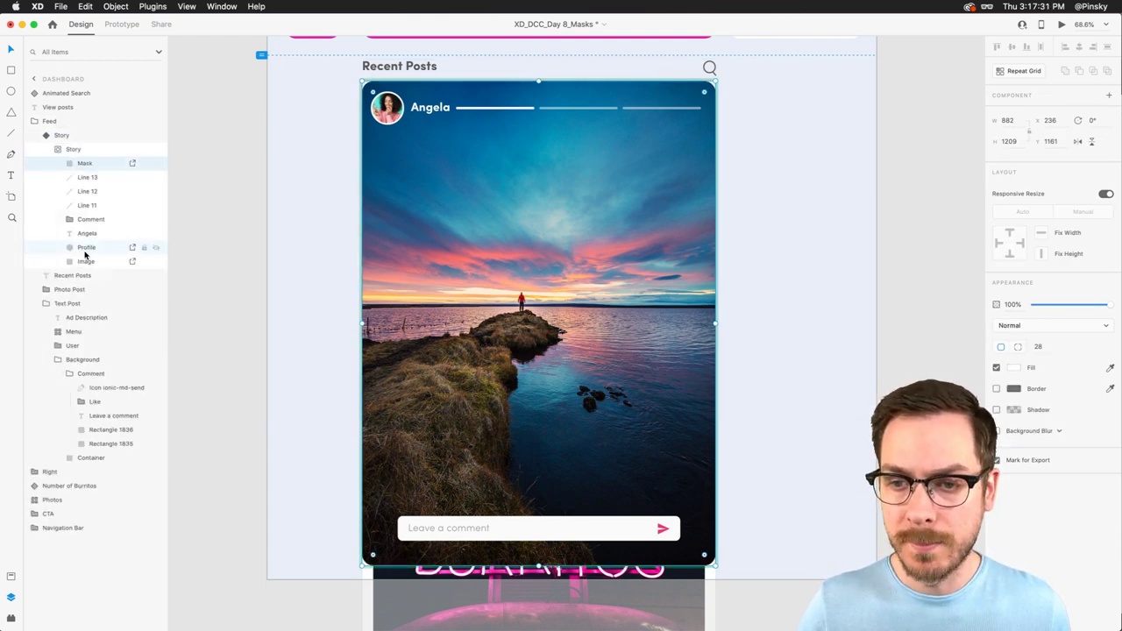
{"action": "left_click", "coordinate": [87, 261], "text": "shift"}
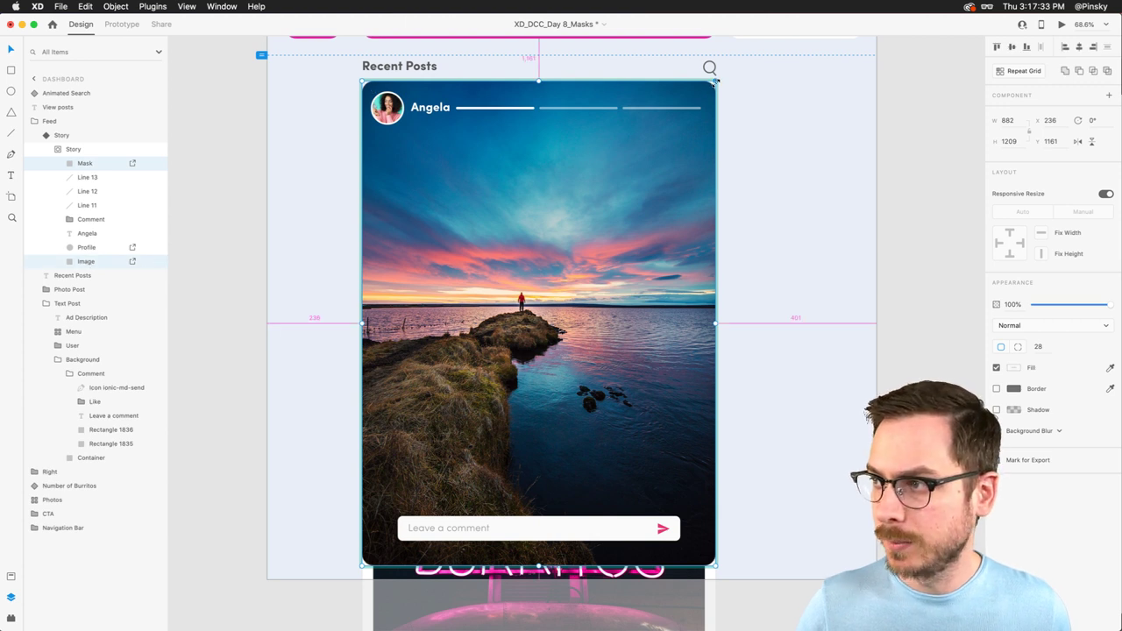
{"action": "left_click_drag", "start_coordinate": [716, 80], "coordinate": [659, 137]}
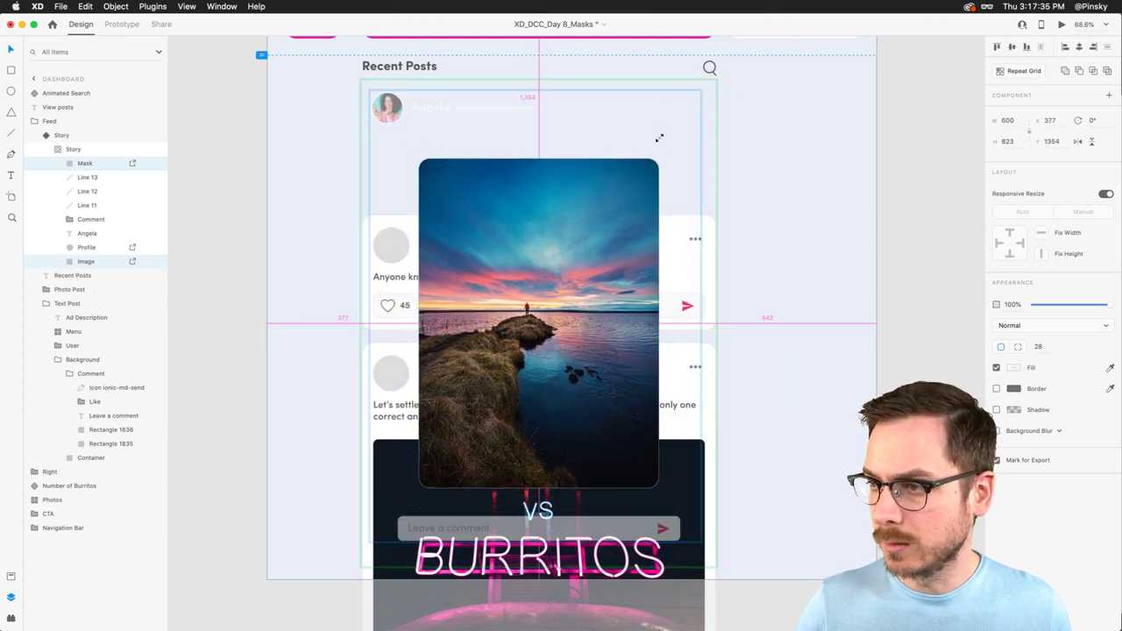
{"action": "left_click_drag", "start_coordinate": [574, 233], "coordinate": [573, 164]}
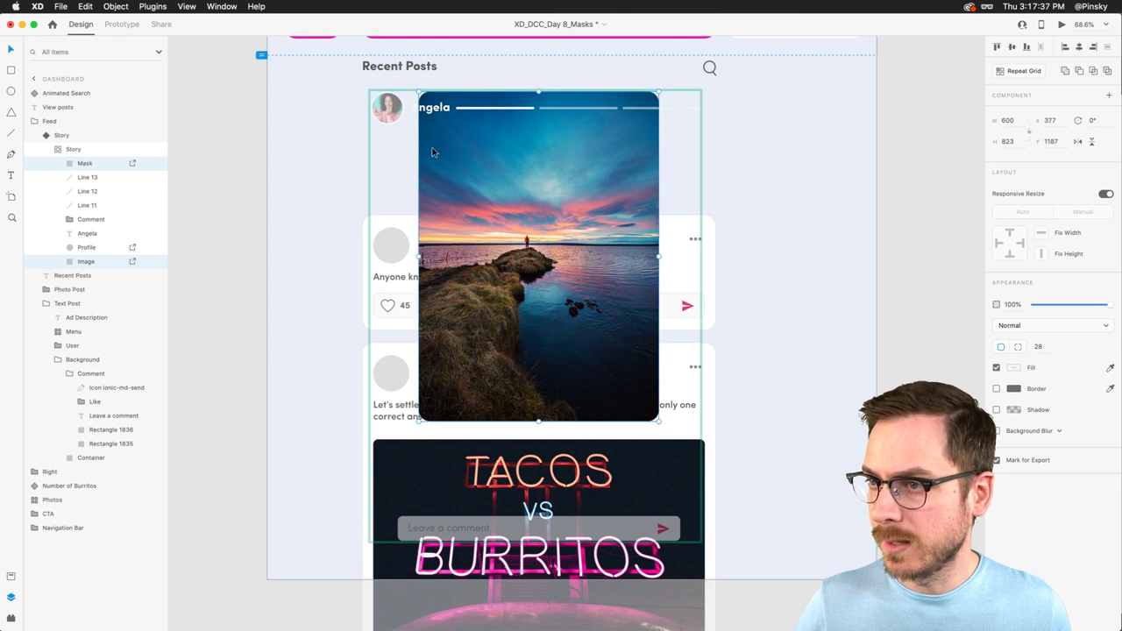
Move the profile picture and name into the resized image's upper area and shorten the three progress lines to fit beside them.
{"action": "left_click_drag", "start_coordinate": [388, 117], "coordinate": [578, 121]}
{"action": "left_click", "coordinate": [424, 108]}
{"action": "left_click", "coordinate": [493, 109]}
{"action": "left_click", "coordinate": [572, 108], "text": "shift"}
{"action": "left_click", "coordinate": [630, 109], "text": "shift"}
{"action": "left_click_drag", "start_coordinate": [755, 122], "coordinate": [650, 121]}
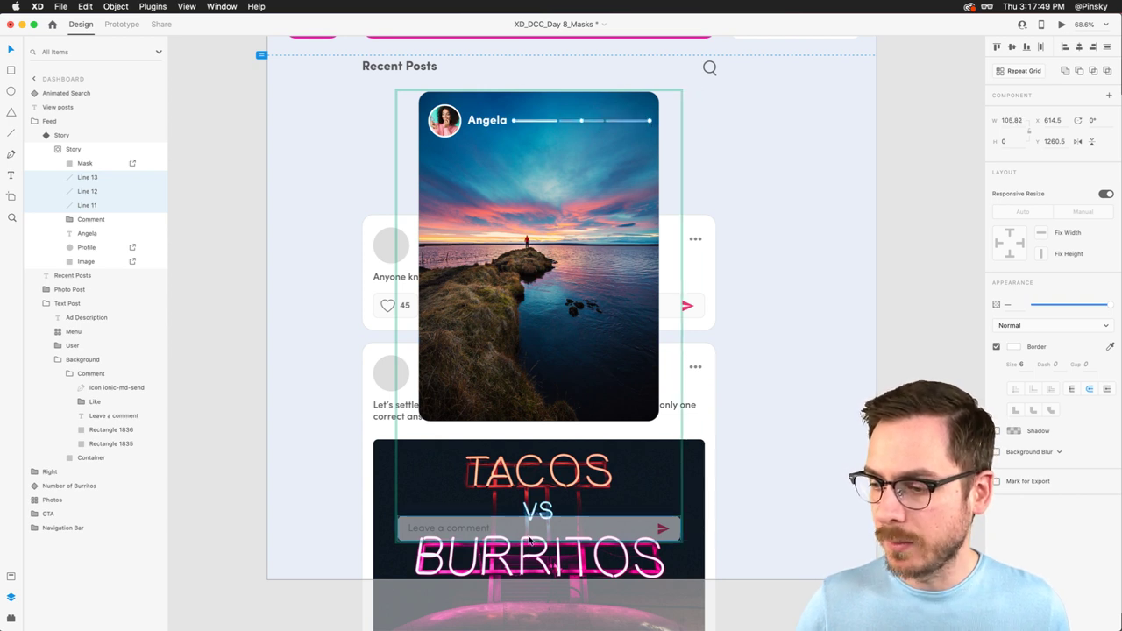
Move the Comment group near the resized image's lower edge and narrow it to fit inside with even side margins.
{"action": "left_click_drag", "start_coordinate": [506, 535], "coordinate": [505, 394]}
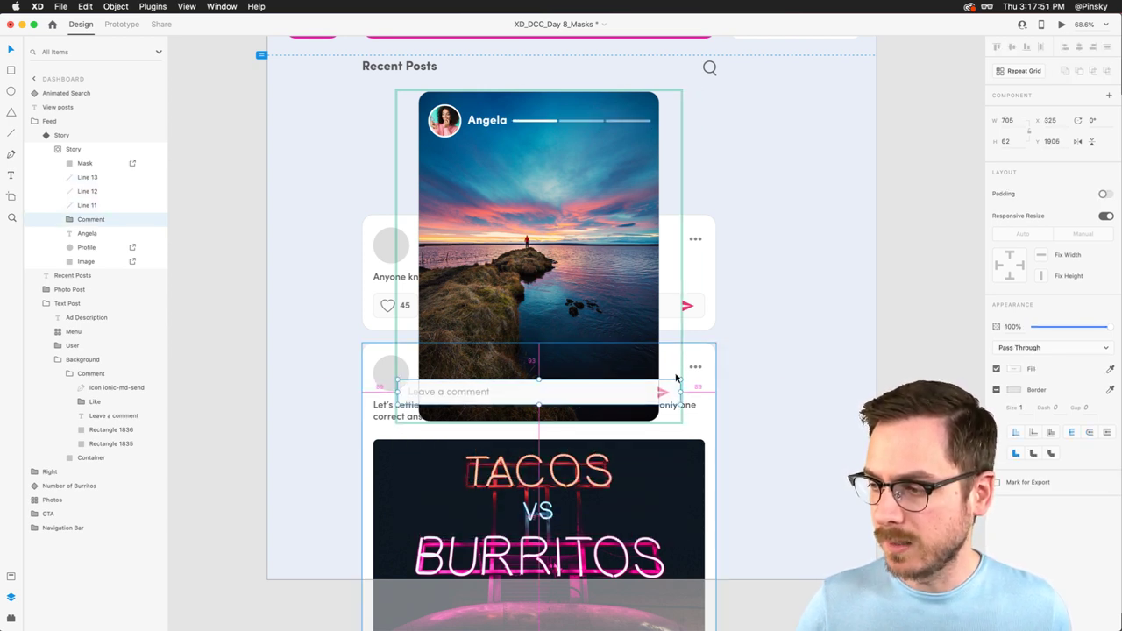
{"action": "mouse_move", "coordinate": [681, 384]}
{"action": "left_mouse_down"}
{"action": "mouse_move", "coordinate": [654, 393]}
{"action": "mouse_move", "coordinate": [679, 387]}
{"action": "left_mouse_up"}
{"action": "left_click_drag", "start_coordinate": [427, 394], "coordinate": [429, 395]}
{"action": "left_click_drag", "start_coordinate": [543, 396], "coordinate": [542, 402]}
{"action": "key", "text": "Escape"}
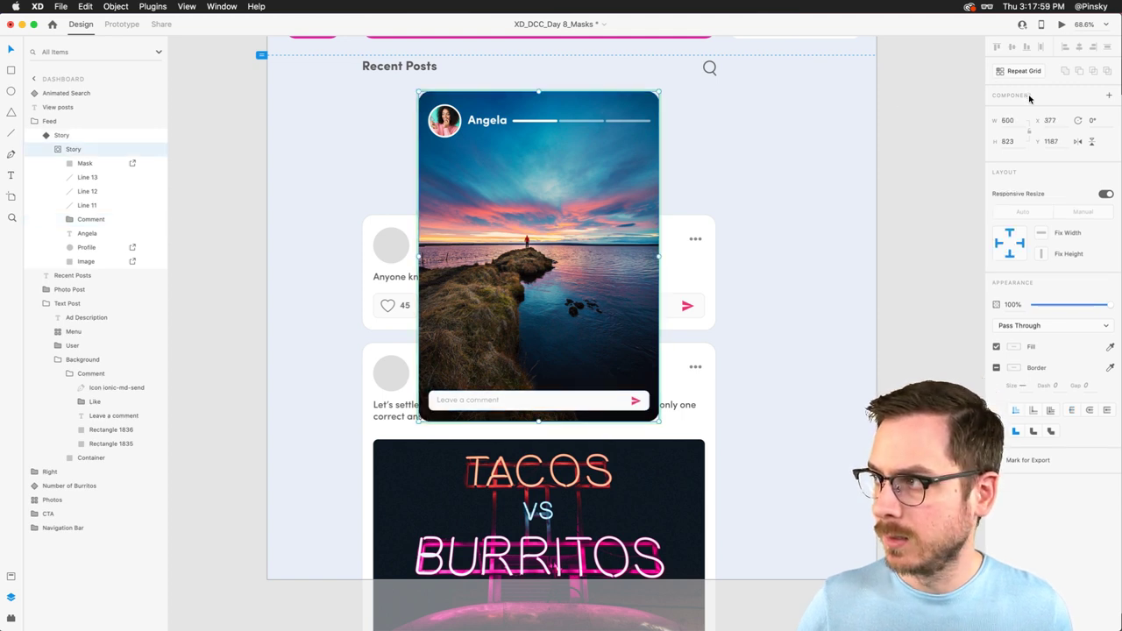
Return the story to Default State, preview the prototype, expand the story under Recent Posts, and close the preview.
{"action": "left_click", "coordinate": [1019, 111]}
{"action": "left_click", "coordinate": [1062, 24]}
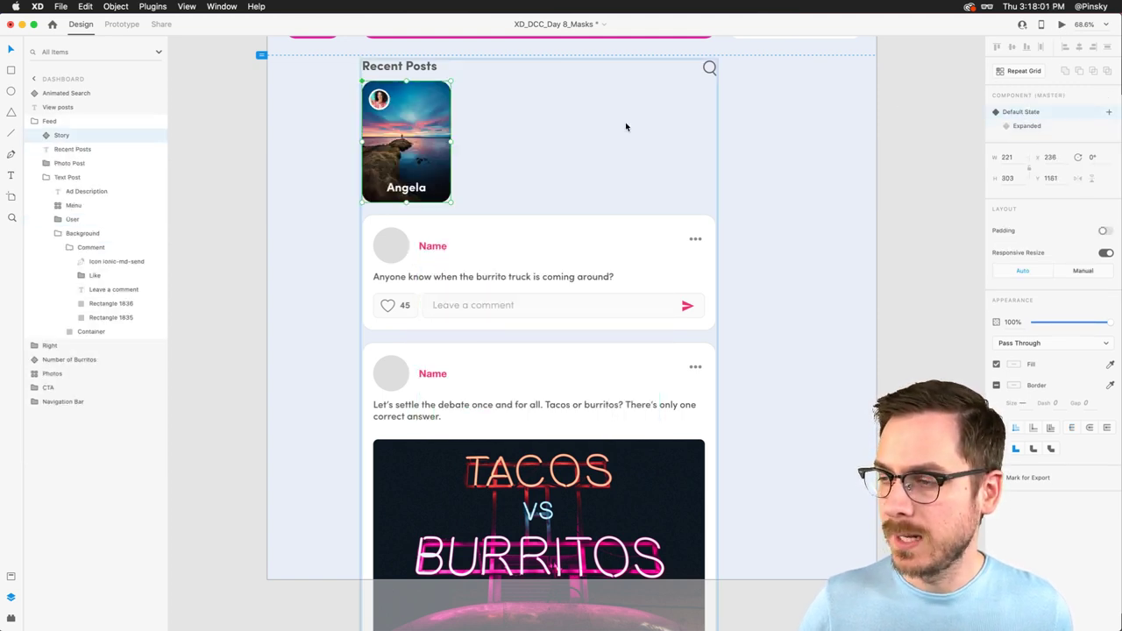
{"action": "scroll", "coordinate": [728, 84], "scroll_direction": "down", "scroll_amount": 5}
{"action": "scroll", "coordinate": [730, 83], "scroll_direction": "down", "scroll_amount": 2}
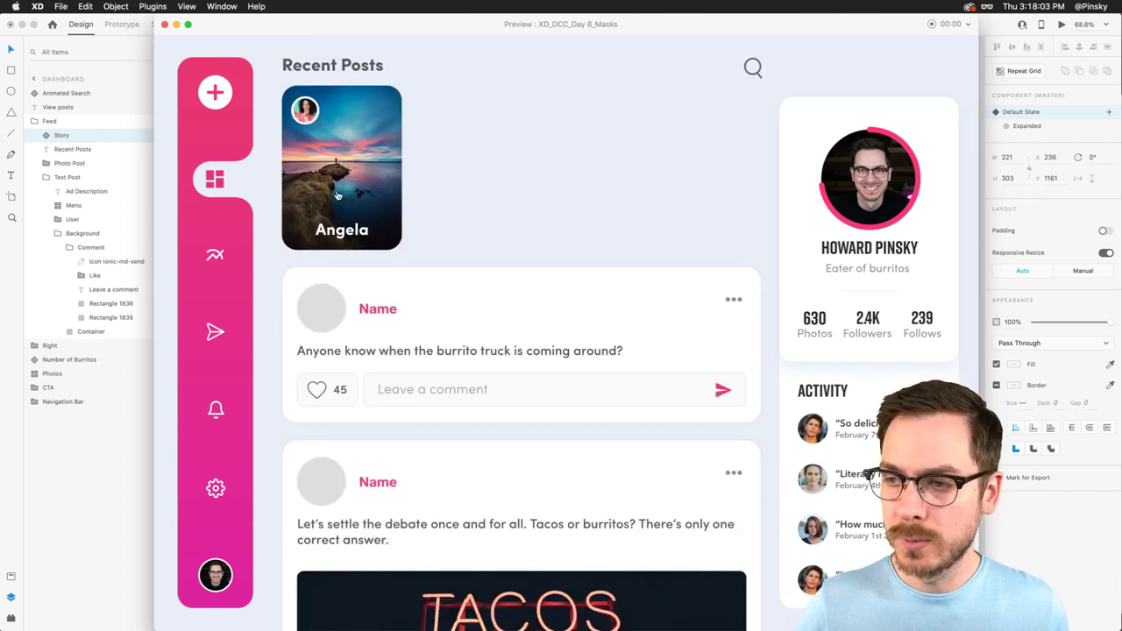
{"action": "left_click", "coordinate": [394, 221]}
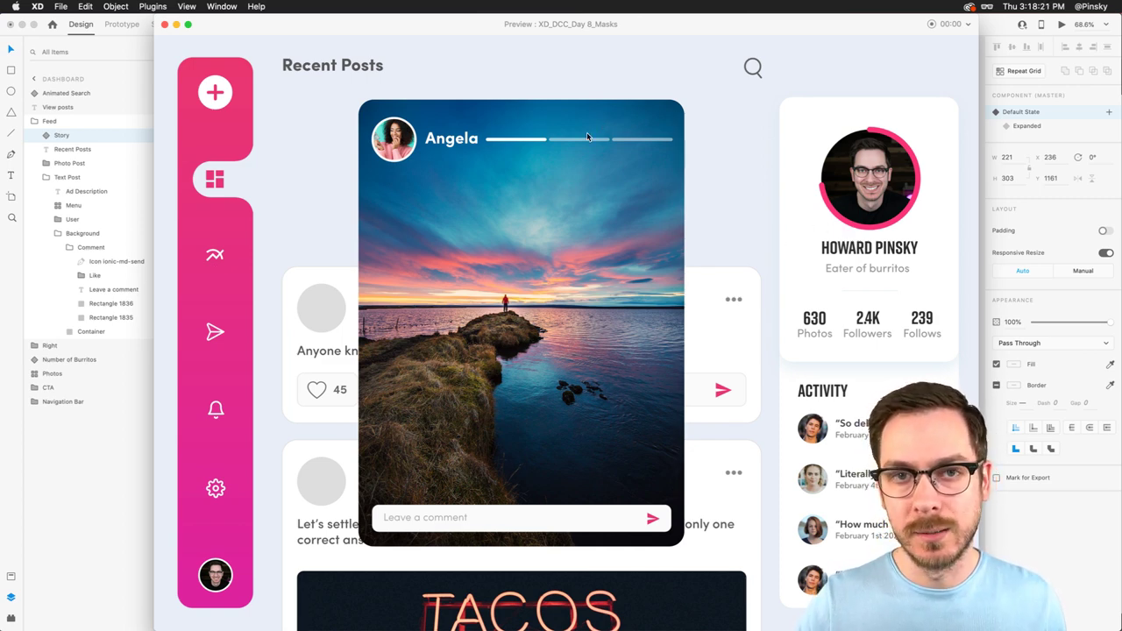
{"action": "left_click", "coordinate": [166, 26]}
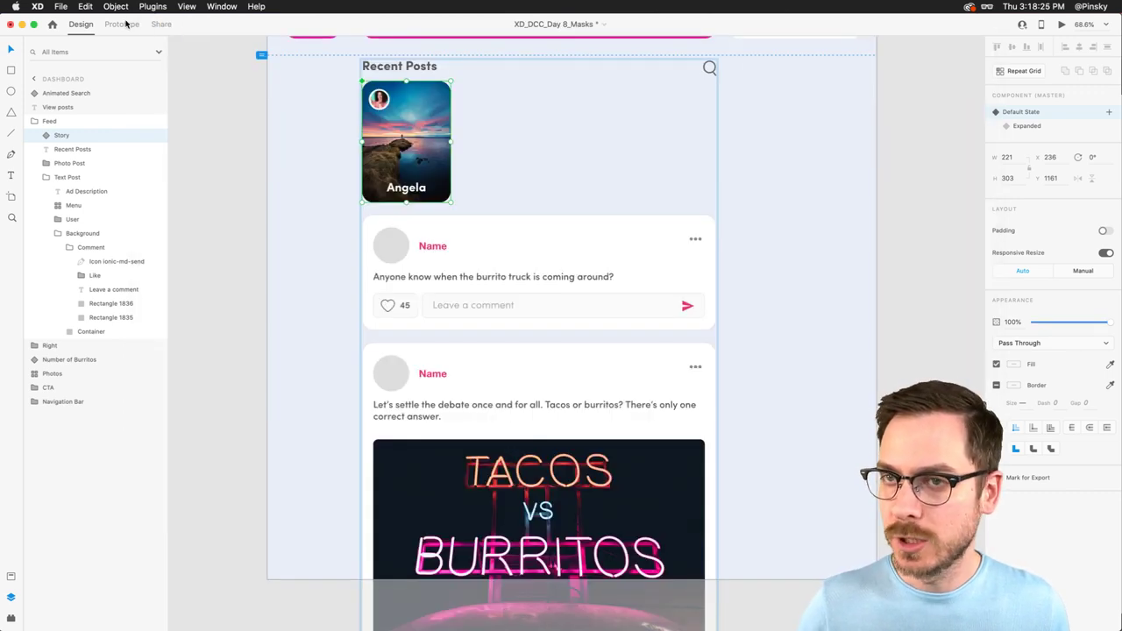
In the Expanded state, move all layers inside the Story mask group together to X 236, aligned with the Recent Posts heading.
{"action": "left_click", "coordinate": [124, 24]}
{"action": "left_click", "coordinate": [72, 26]}
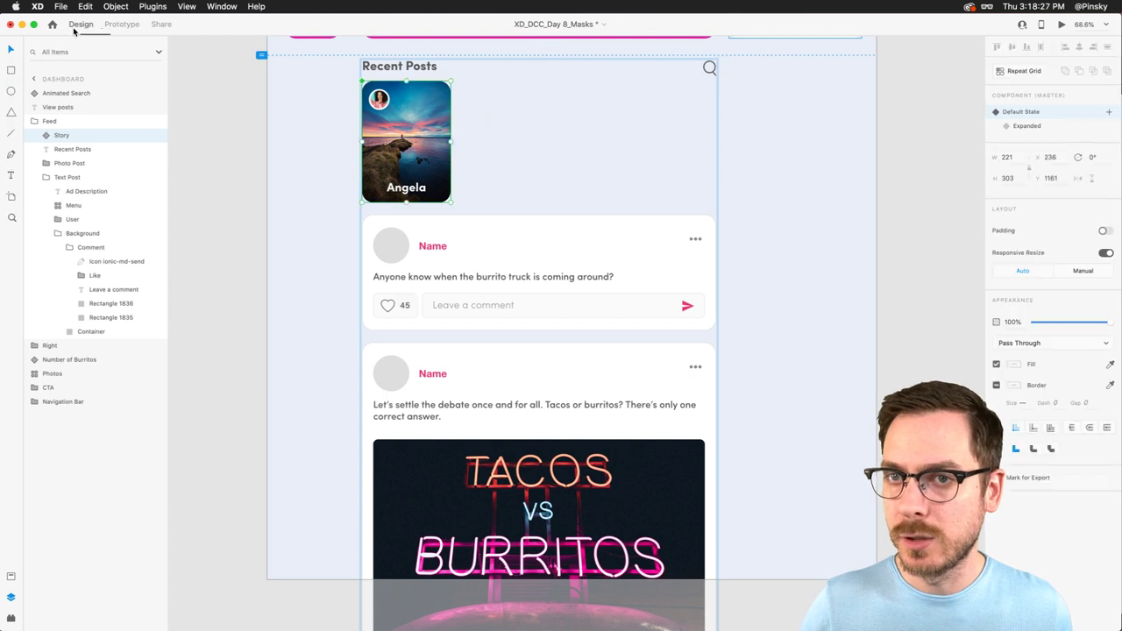
{"action": "left_click", "coordinate": [1031, 125]}
{"action": "double_click", "coordinate": [520, 147]}
{"action": "left_click", "coordinate": [58, 149]}
{"action": "left_click", "coordinate": [80, 163]}
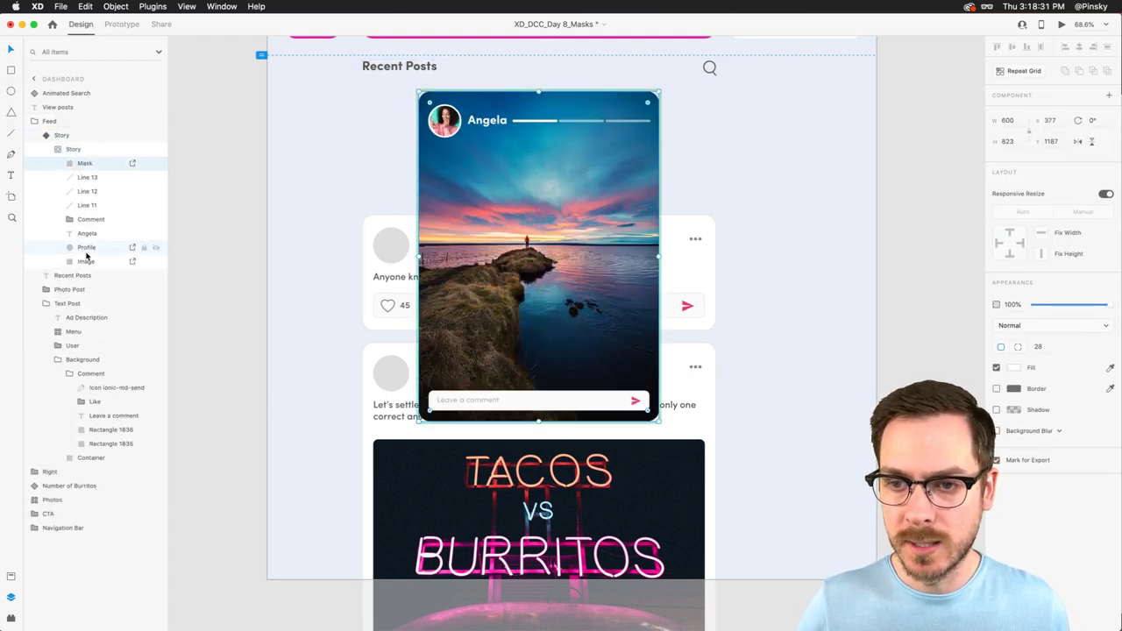
{"action": "left_click", "coordinate": [86, 262], "text": "shift"}
{"action": "left_click_drag", "start_coordinate": [491, 224], "coordinate": [437, 227]}
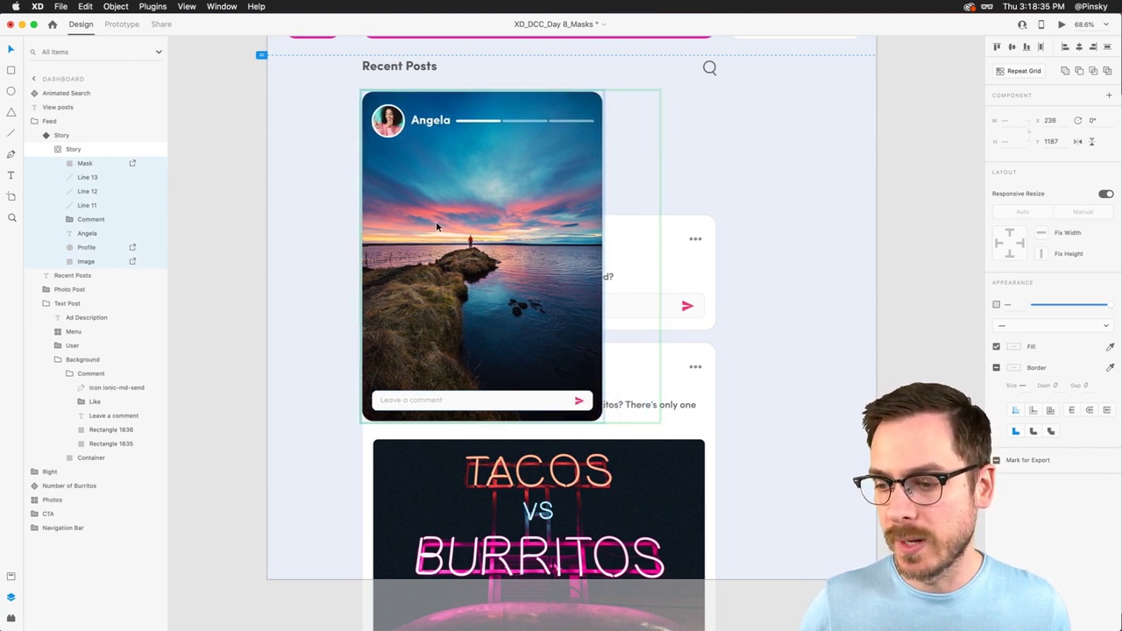
{"action": "key", "text": "Escape"}
{"action": "key", "text": "Escape"}
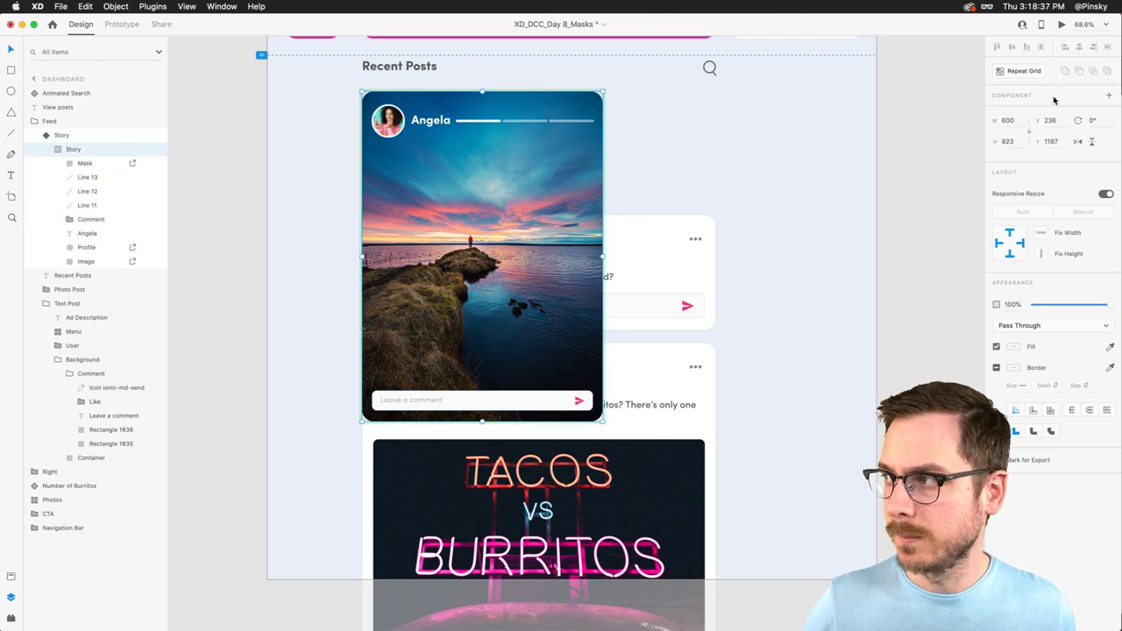
Set the story back to Default State, preview the prototype through View posts, expand the repositioned story, and close the preview.
{"action": "left_click", "coordinate": [1022, 112]}
{"action": "left_click", "coordinate": [1062, 23]}
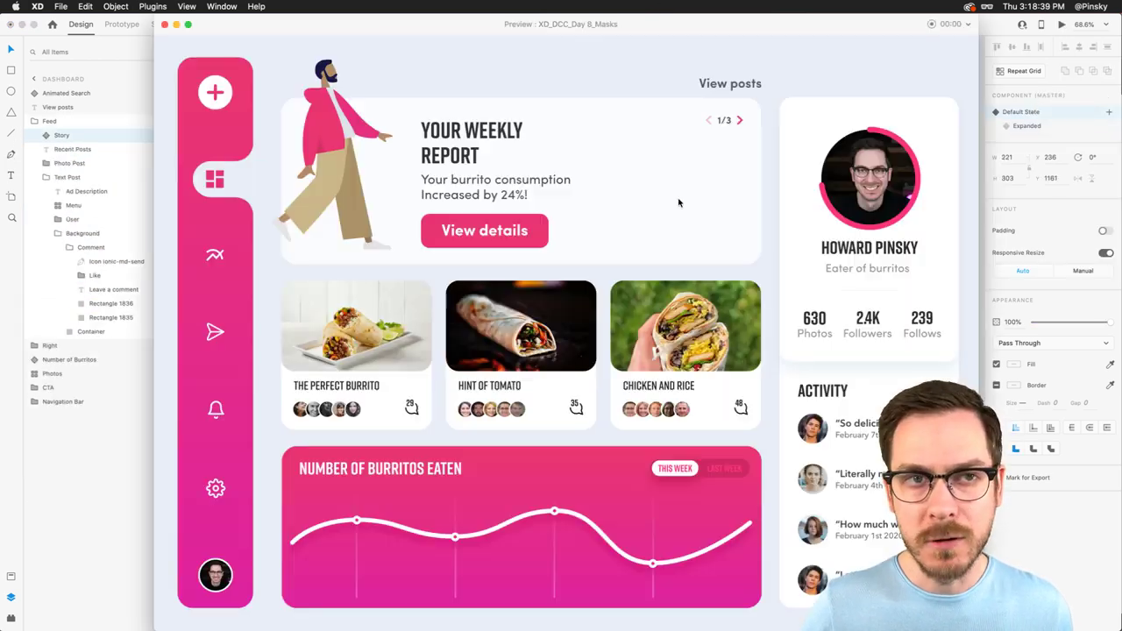
{"action": "left_click", "coordinate": [724, 88]}
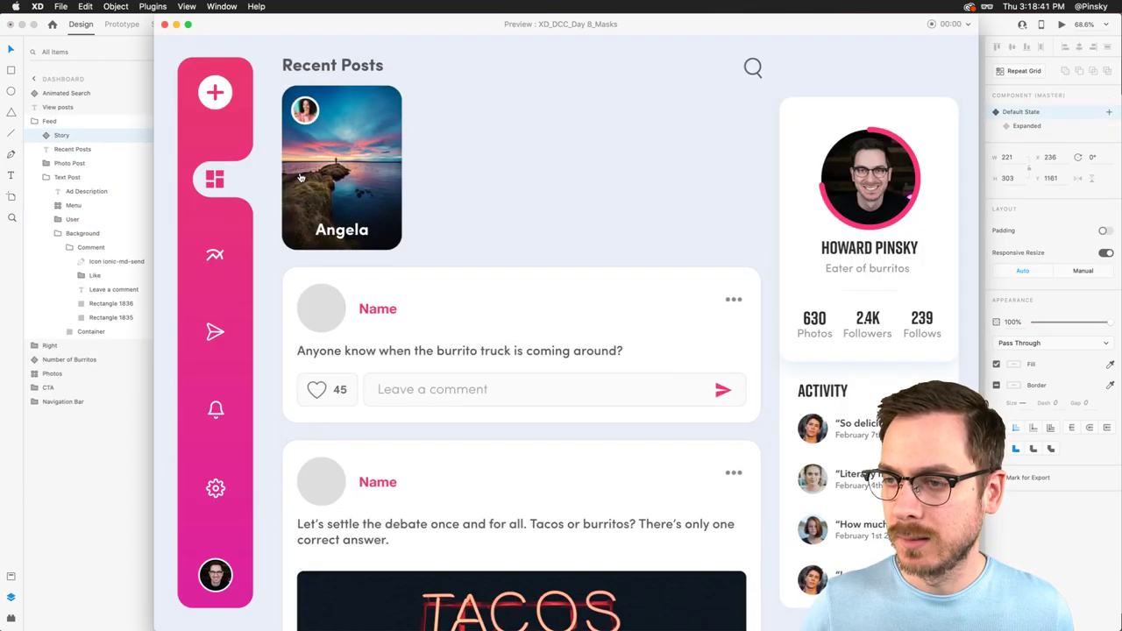
{"action": "left_click", "coordinate": [309, 133]}
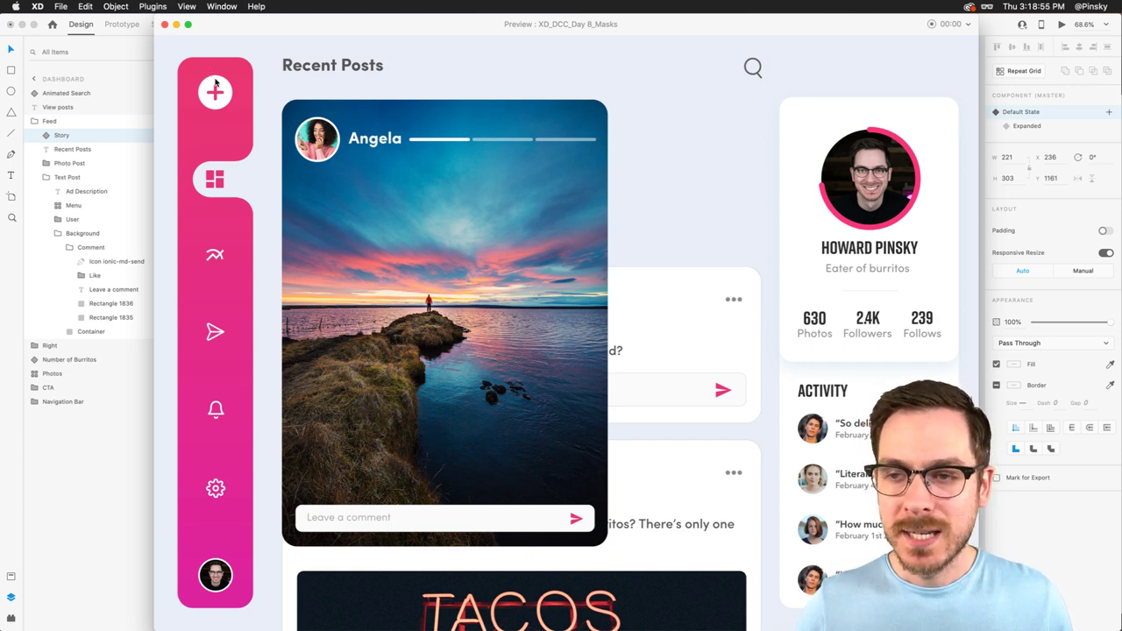
{"action": "left_click", "coordinate": [164, 25]}
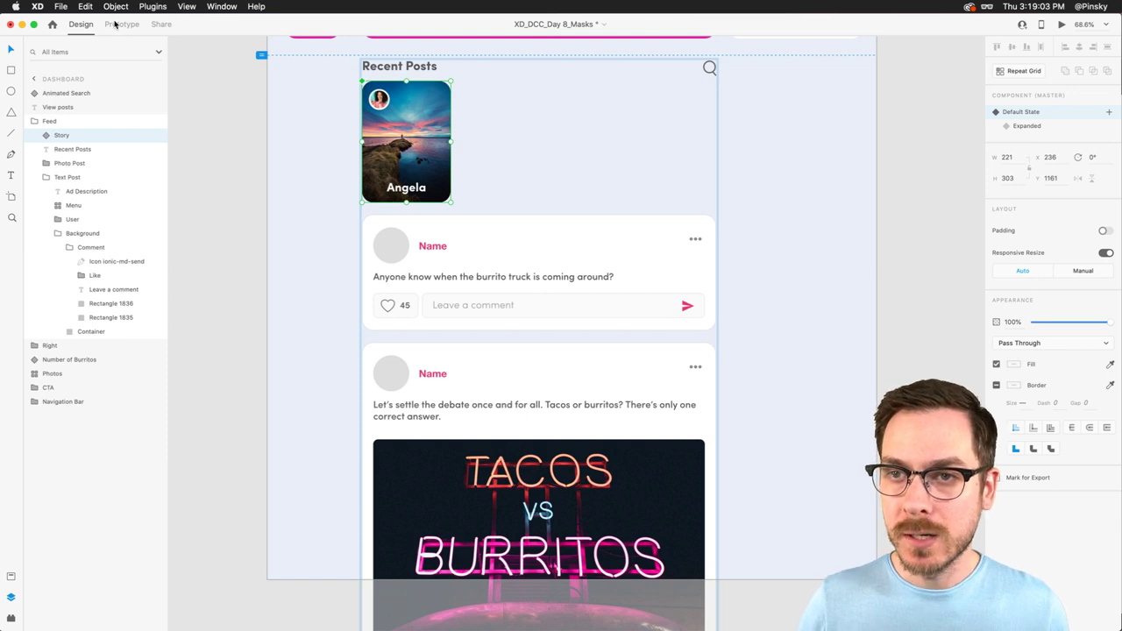
Inside the Expanded state's Story mask group, draw a 1519 × 1327 rectangle at X 0, Y 1077 covering the visible dashboard area.
{"action": "left_click", "coordinate": [1028, 126]}
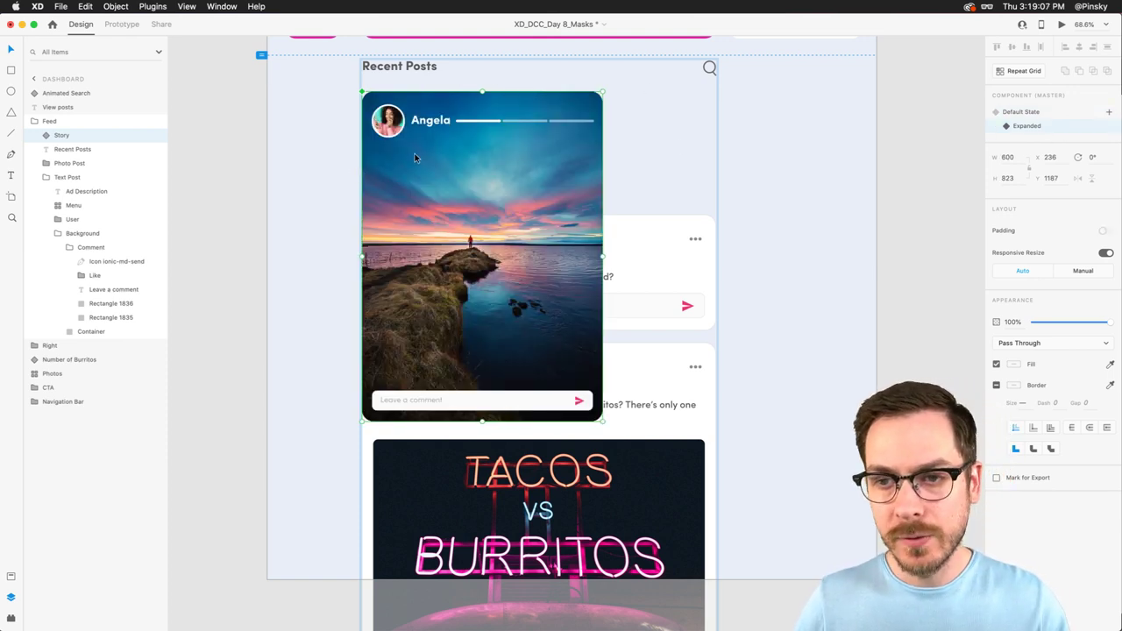
{"action": "left_click", "coordinate": [45, 135]}
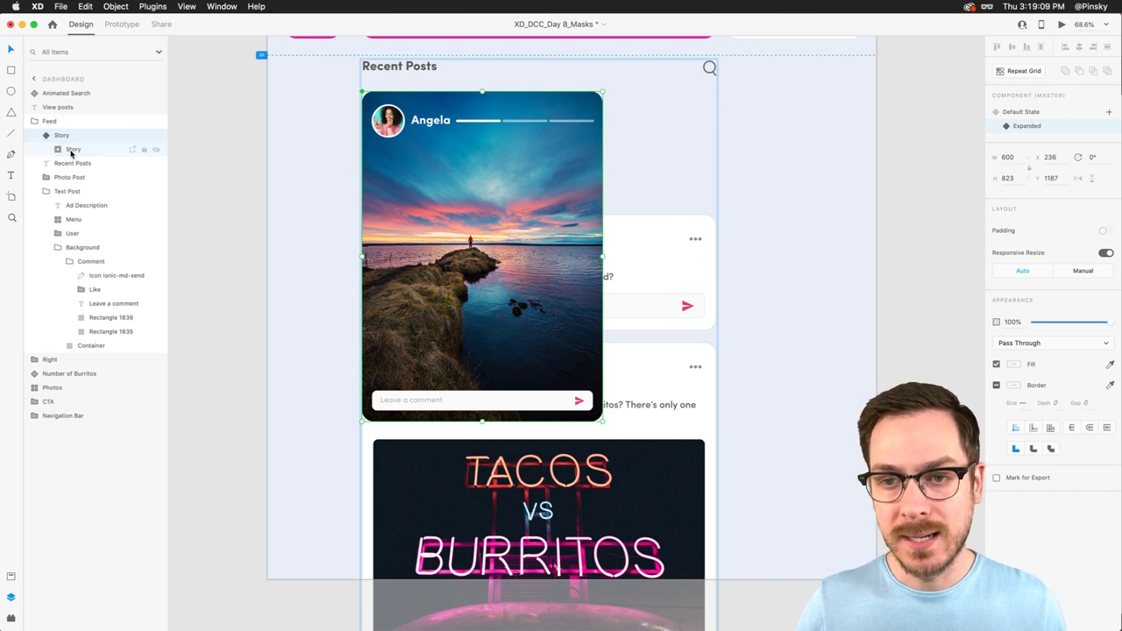
{"action": "left_click", "coordinate": [71, 150]}
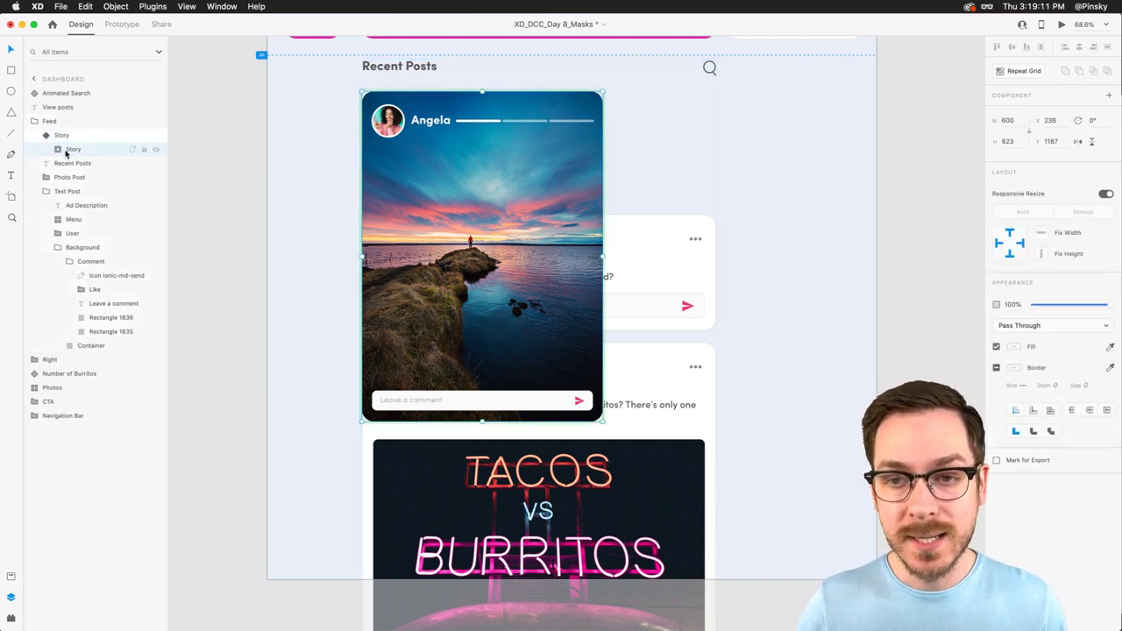
{"action": "left_click", "coordinate": [58, 150]}
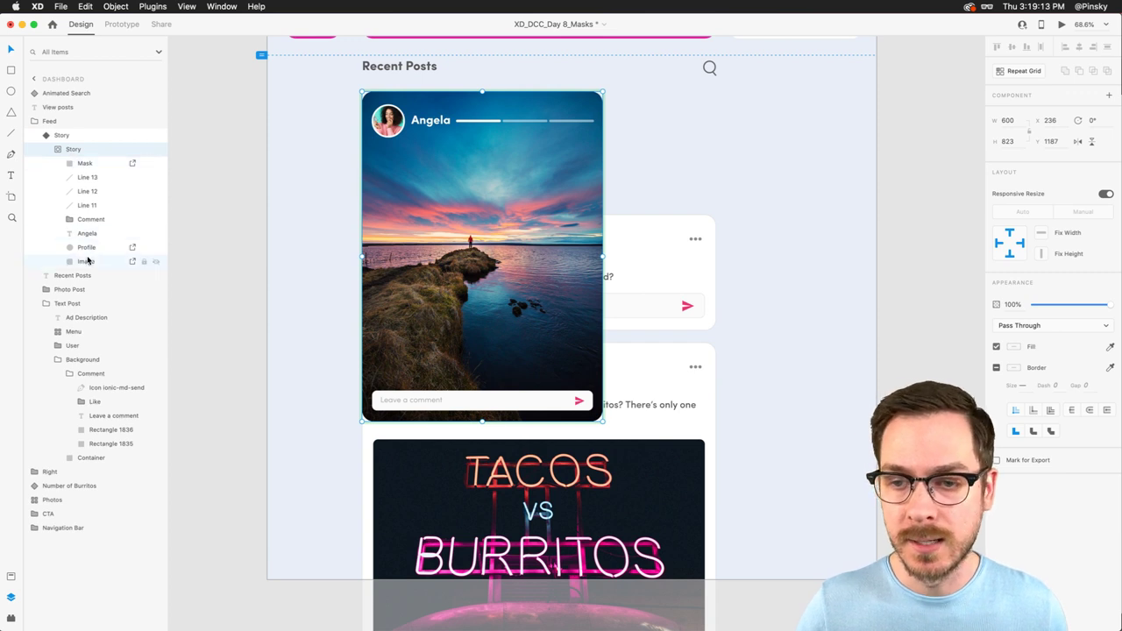
{"action": "left_click", "coordinate": [87, 261]}
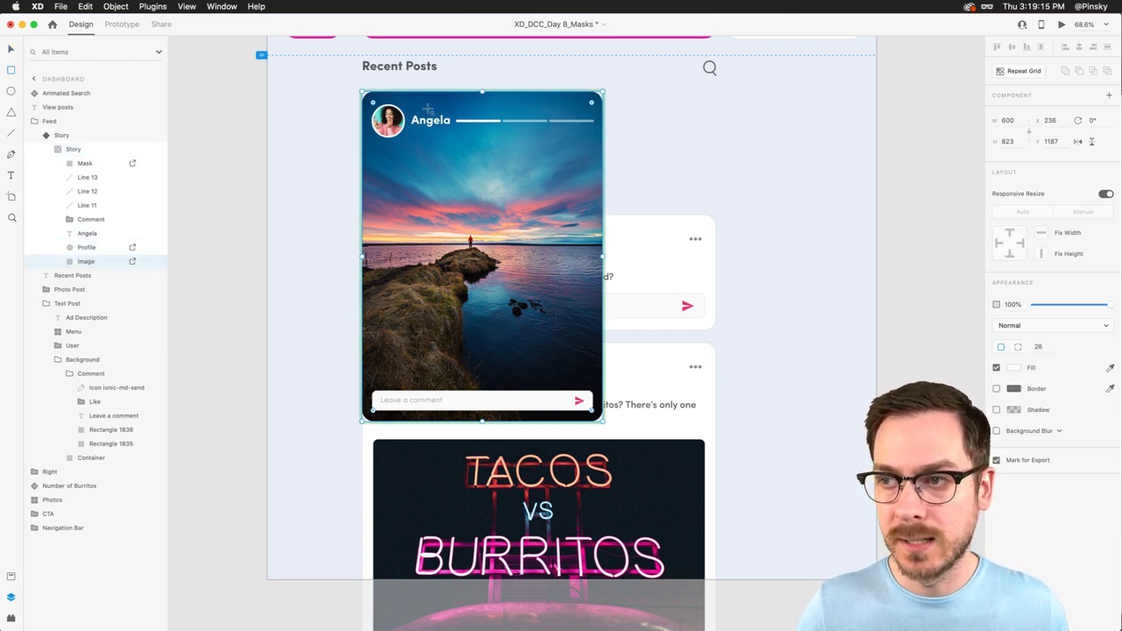
{"action": "mouse_move", "coordinate": [271, 55]}
{"action": "left_mouse_down"}
{"action": "mouse_move", "coordinate": [562, 203]}
{"action": "mouse_move", "coordinate": [699, 424]}
{"action": "mouse_move", "coordinate": [812, 461]}
{"action": "mouse_move", "coordinate": [877, 579]}
{"action": "left_mouse_up"}
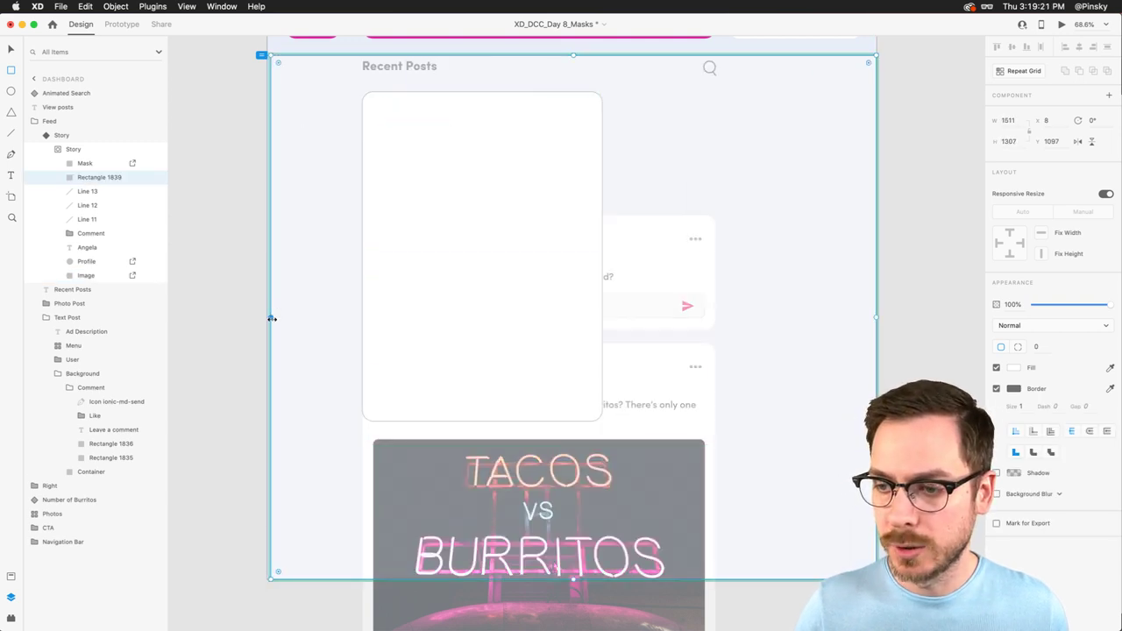
{"action": "left_click_drag", "start_coordinate": [272, 319], "coordinate": [267, 319]}
{"action": "left_click_drag", "start_coordinate": [571, 55], "coordinate": [571, 47]}
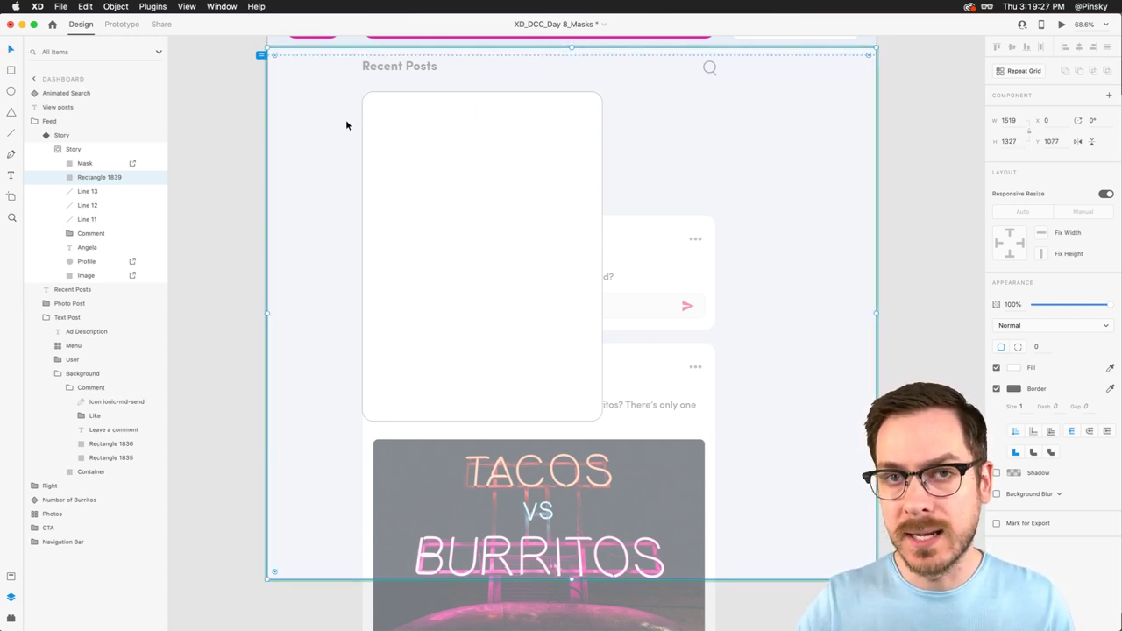
{"action": "left_click", "coordinate": [85, 165]}
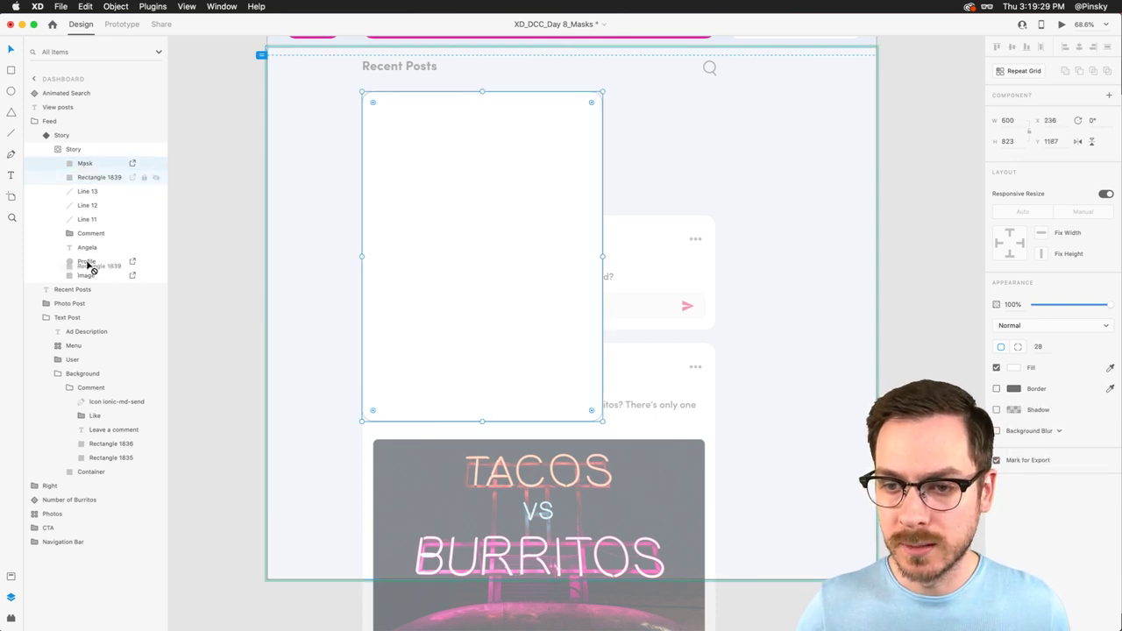
{"action": "key", "text": "super+shift+m"}
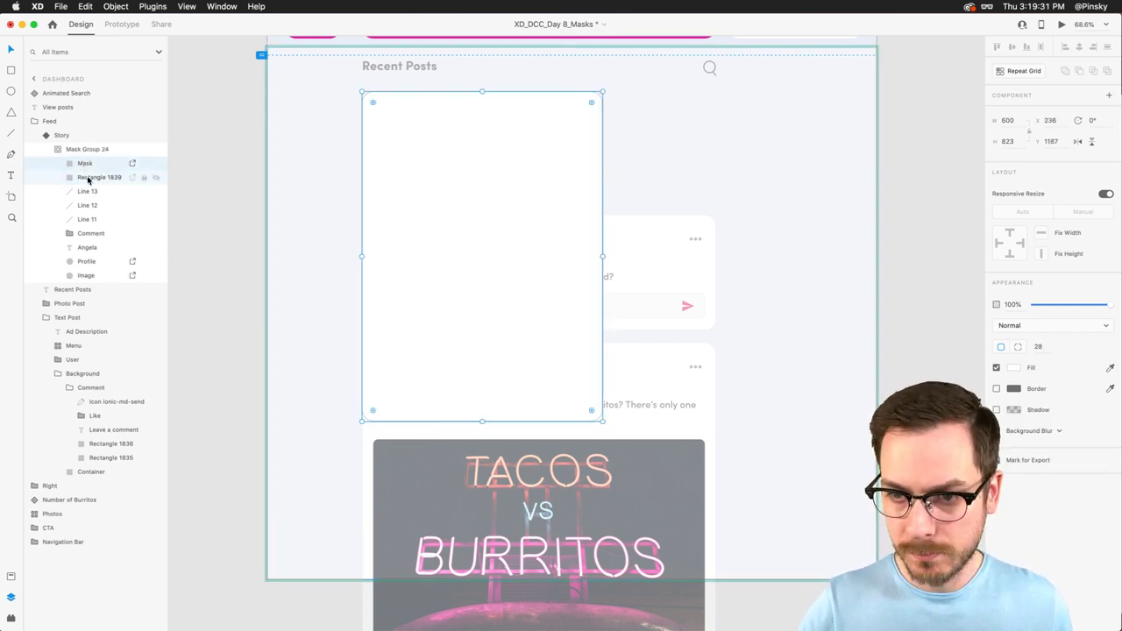
{"action": "key", "text": "super+z"}
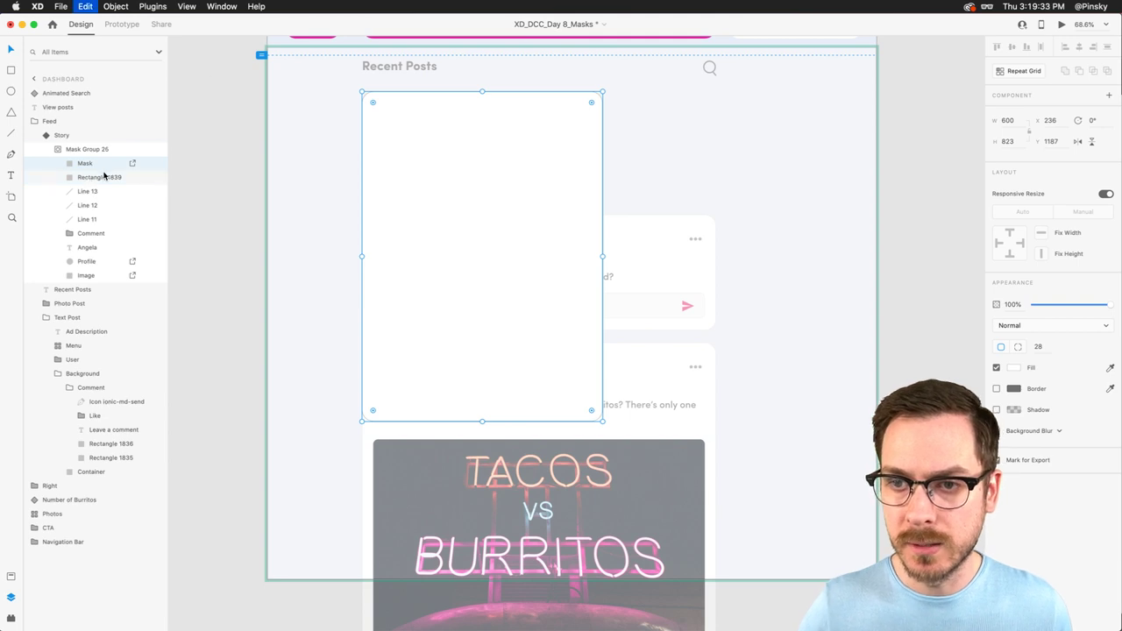
Send the new rectangle backward within the Story mask group until it sits below the Image layer.
{"action": "left_click", "coordinate": [98, 177]}
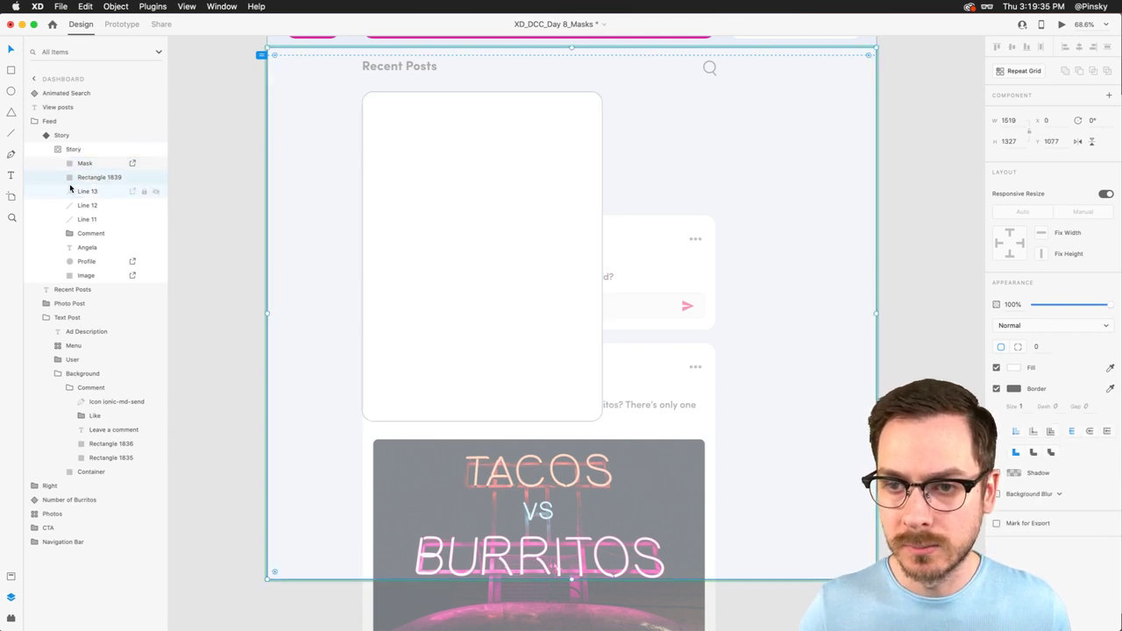
{"action": "key", "text": "super+bracketleft"}
{"action": "key", "text": "super+bracketleft"}
{"action": "key", "text": "super+bracketleft"}
{"action": "key", "text": "super+bracketleft"}
{"action": "key", "text": "super+bracketleft"}
{"action": "key", "text": "super+bracketleft"}
{"action": "key", "text": "super+bracketleft"}
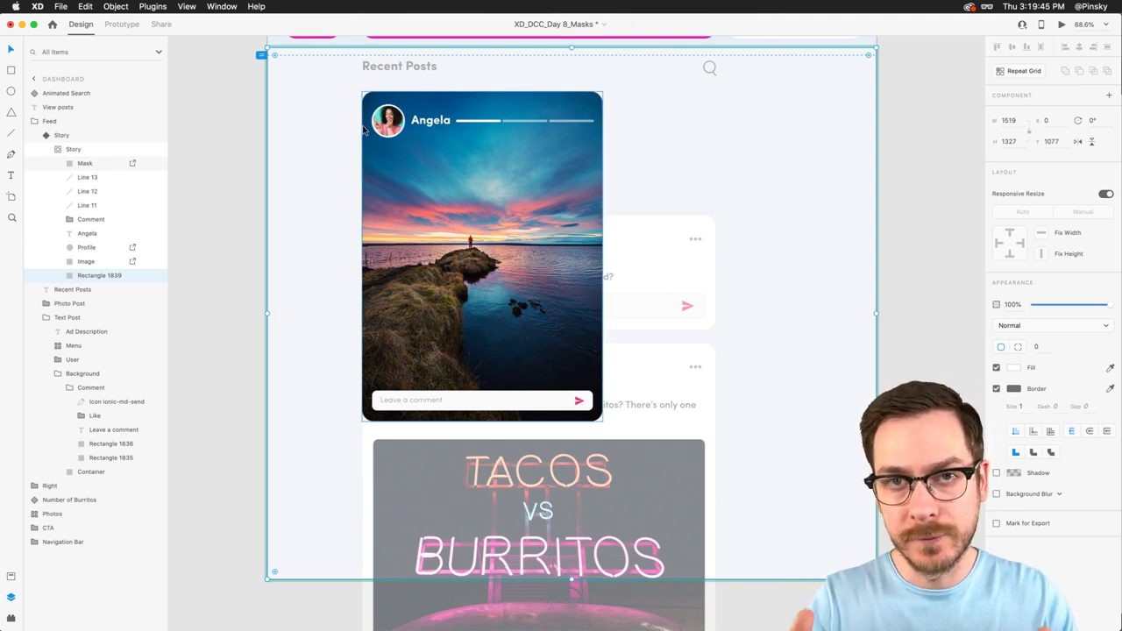
Enlarge the Mask layer to 1526 × 1308 at X 0, Y 1096 so it spans the visible dashboard area.
{"action": "left_click", "coordinate": [77, 164]}
{"action": "left_click_drag", "start_coordinate": [360, 257], "coordinate": [270, 254]}
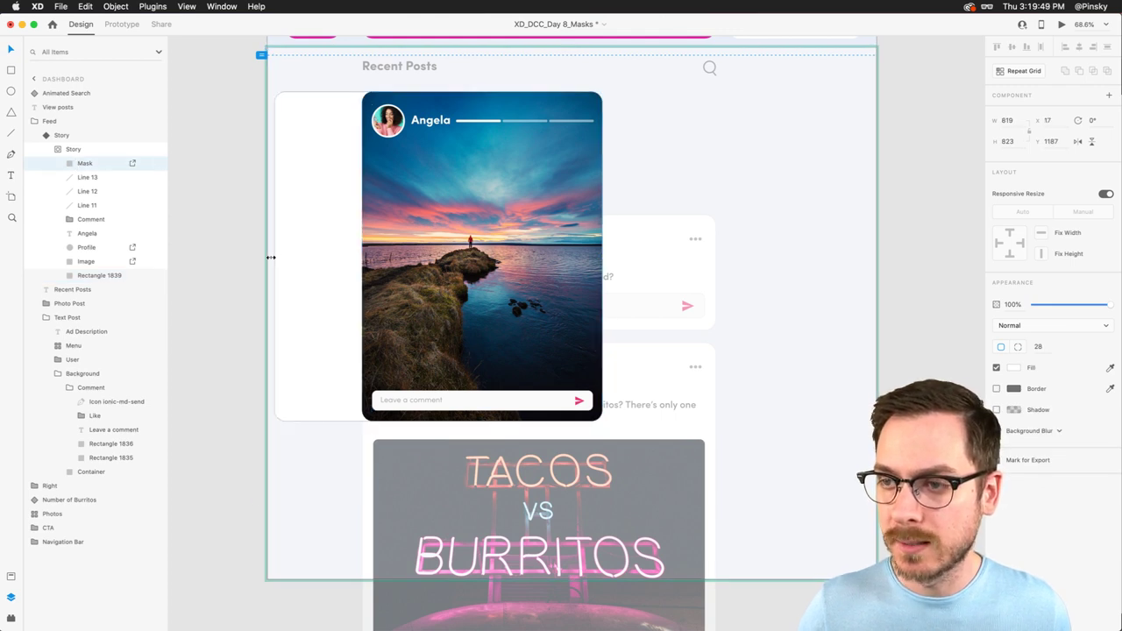
{"action": "left_click_drag", "start_coordinate": [434, 91], "coordinate": [433, 56]}
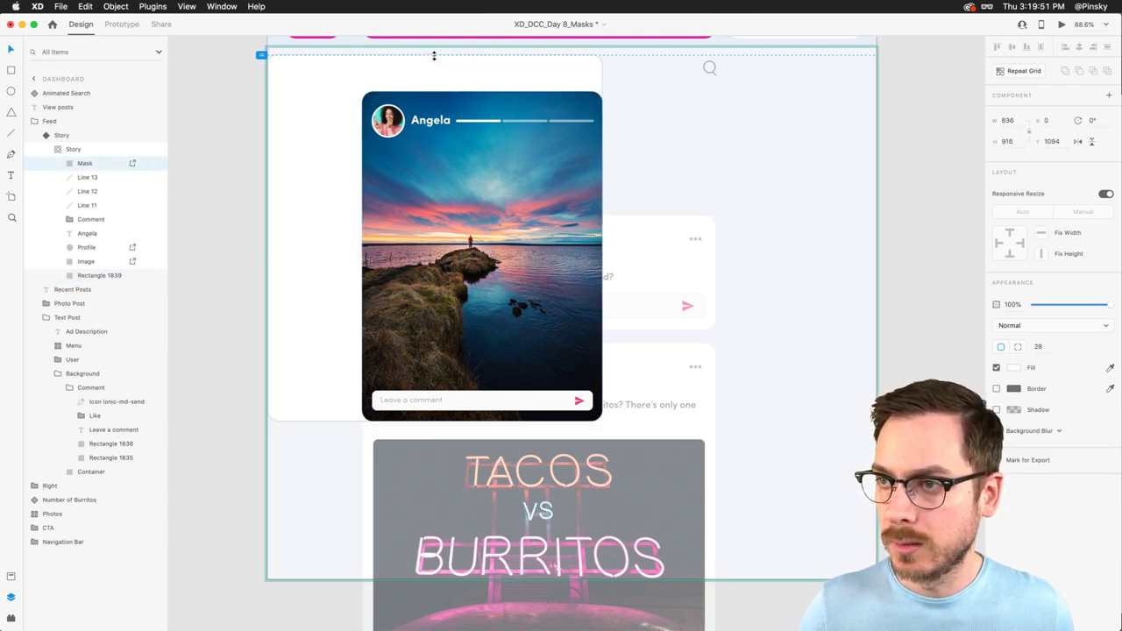
{"action": "left_click_drag", "start_coordinate": [603, 242], "coordinate": [879, 242]}
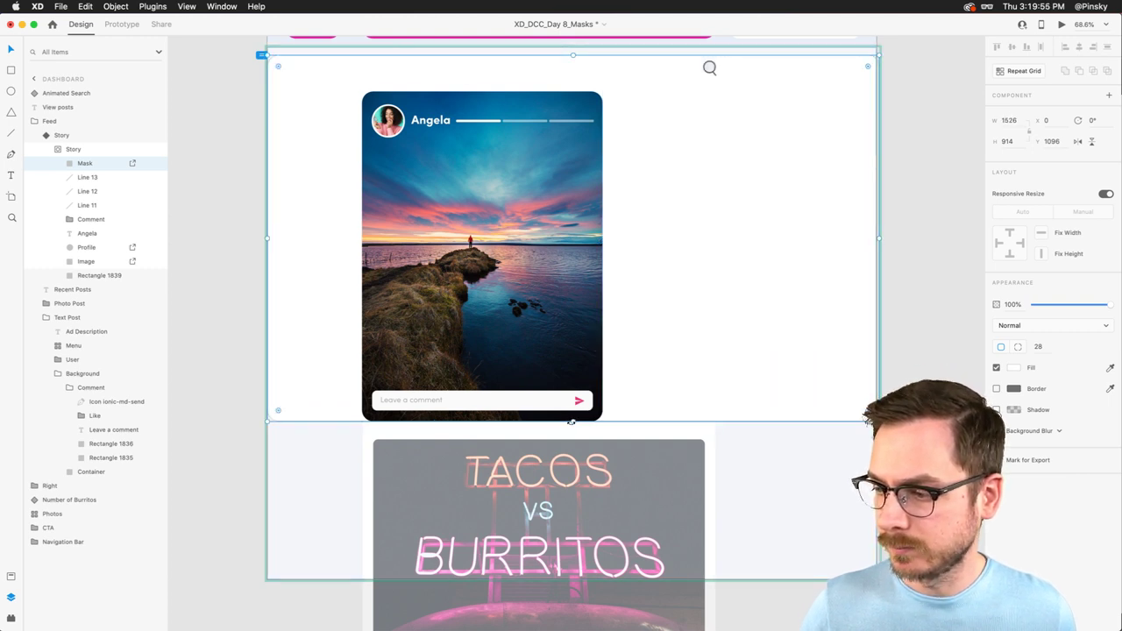
{"action": "left_click_drag", "start_coordinate": [571, 431], "coordinate": [573, 579]}
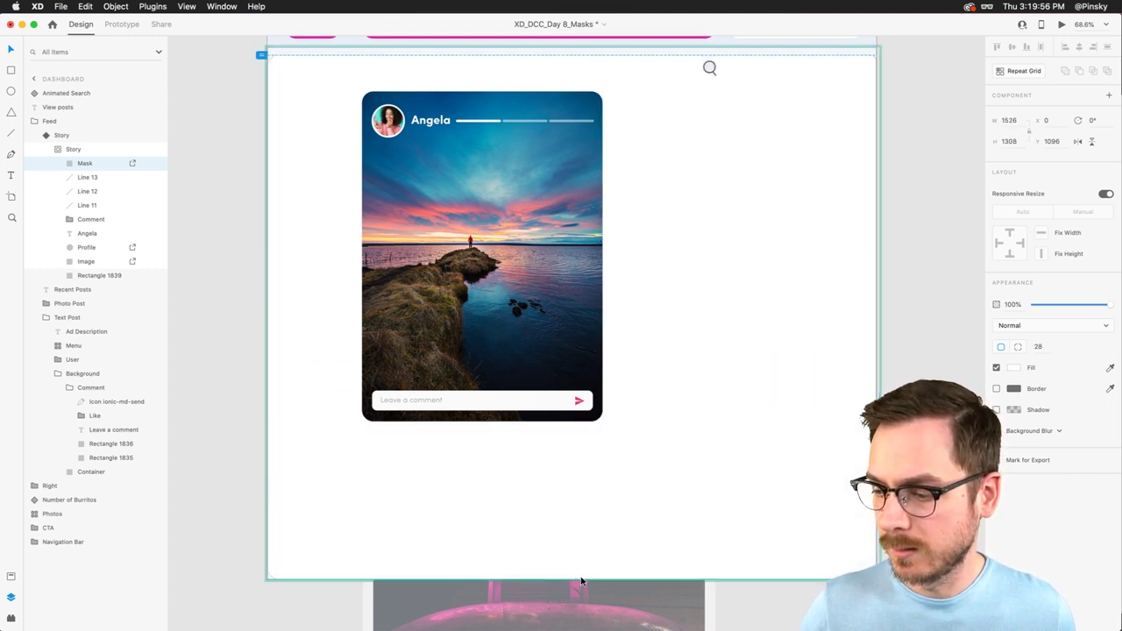
Fill Rectangle 1839 with black, remove its border, and undo a trial opacity of 67%.
{"action": "left_click", "coordinate": [101, 275]}
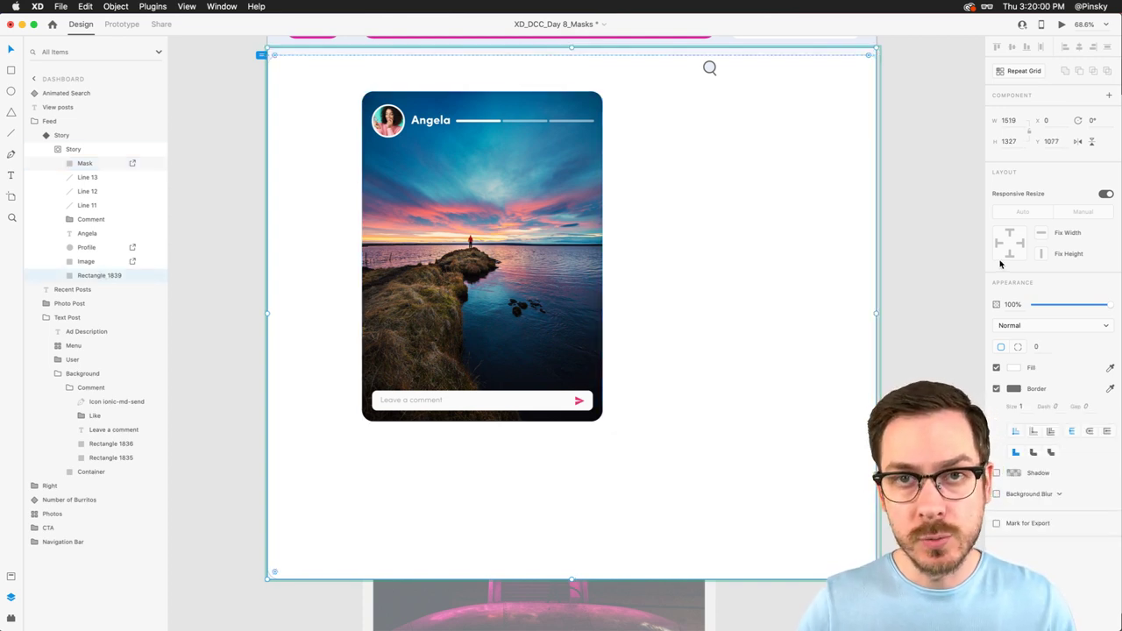
{"action": "left_click", "coordinate": [1014, 368]}
{"action": "left_click_drag", "start_coordinate": [912, 360], "coordinate": [863, 409]}
{"action": "left_click", "coordinate": [1046, 578]}
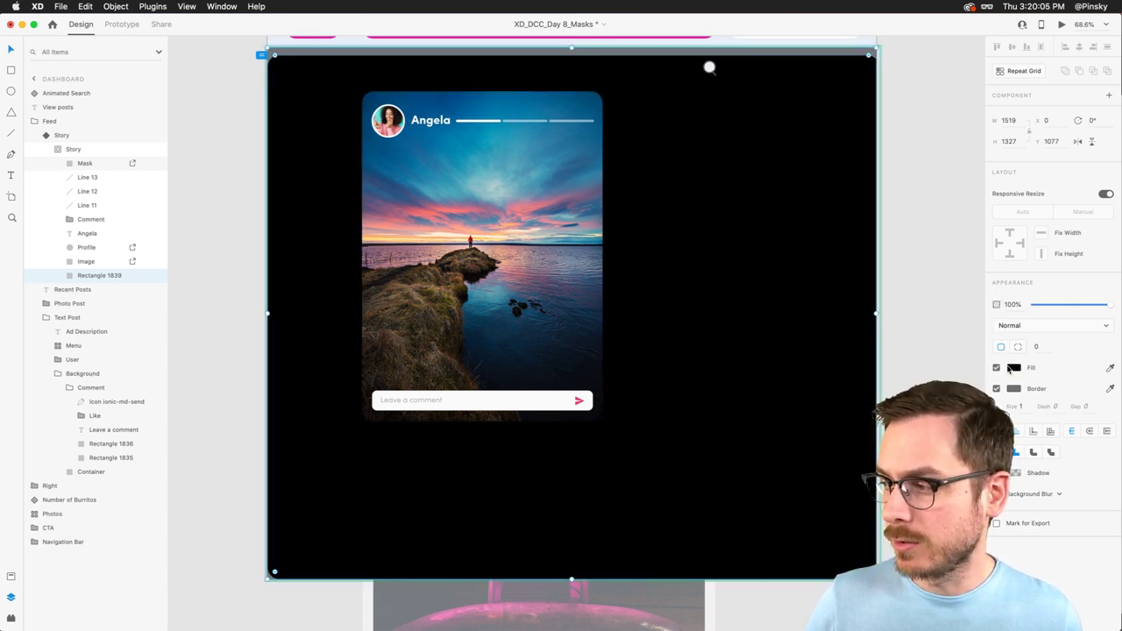
{"action": "left_click_drag", "start_coordinate": [1112, 302], "coordinate": [1084, 309]}
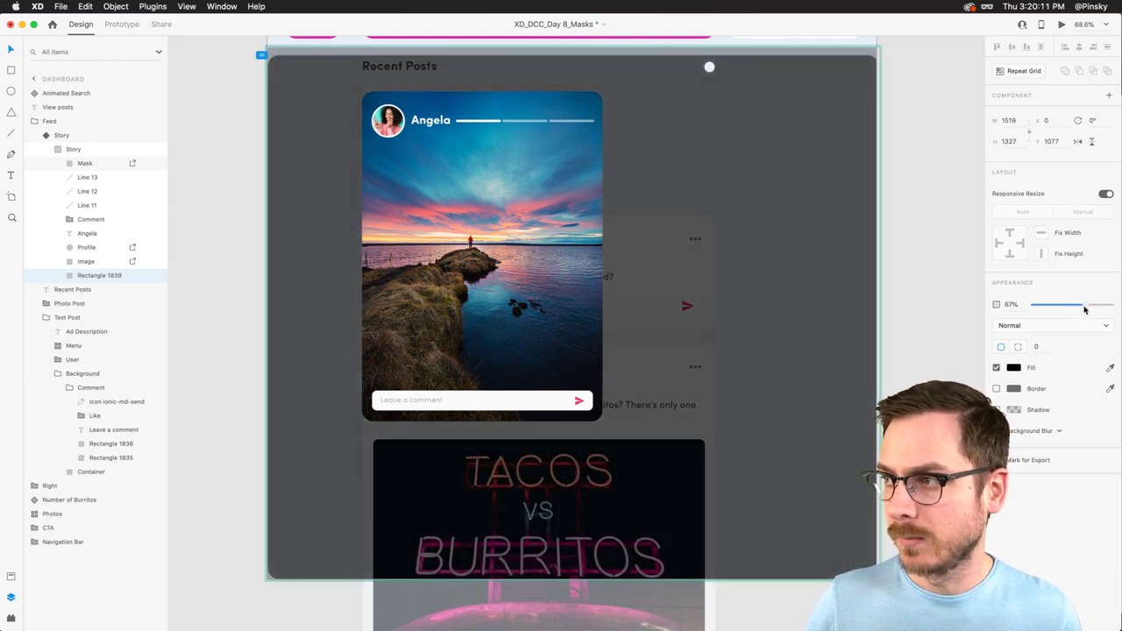
{"action": "key", "text": "super+z"}
Move the Story component out of the Feed group to the top of the layer order, above Animated Search.
{"action": "left_click", "coordinate": [709, 67]}
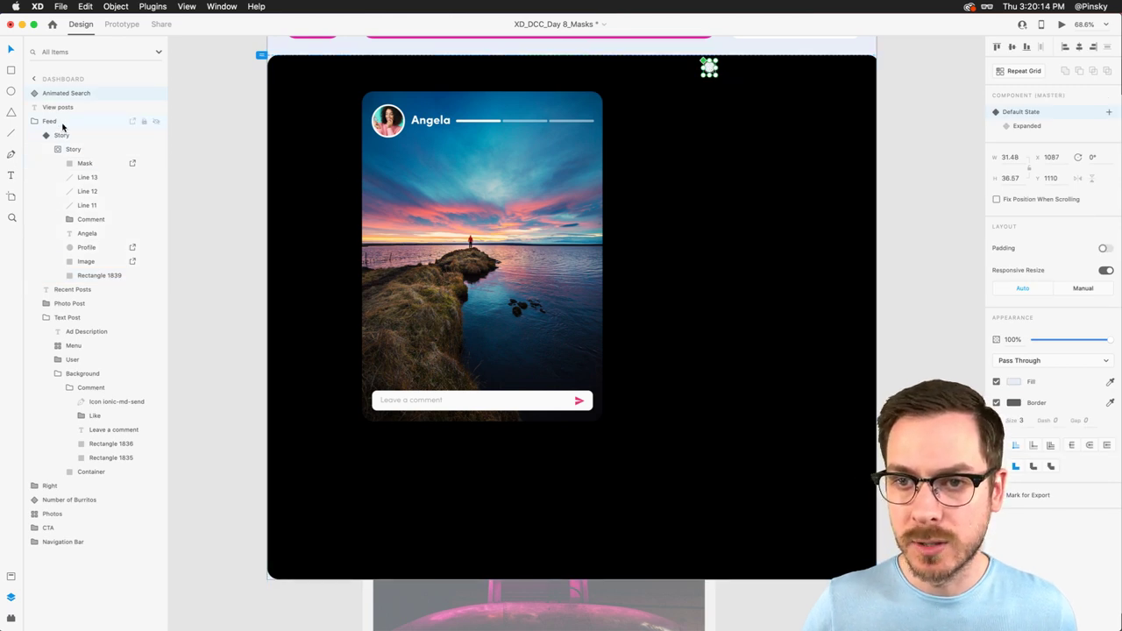
{"action": "left_click_drag", "start_coordinate": [67, 136], "coordinate": [58, 92]}
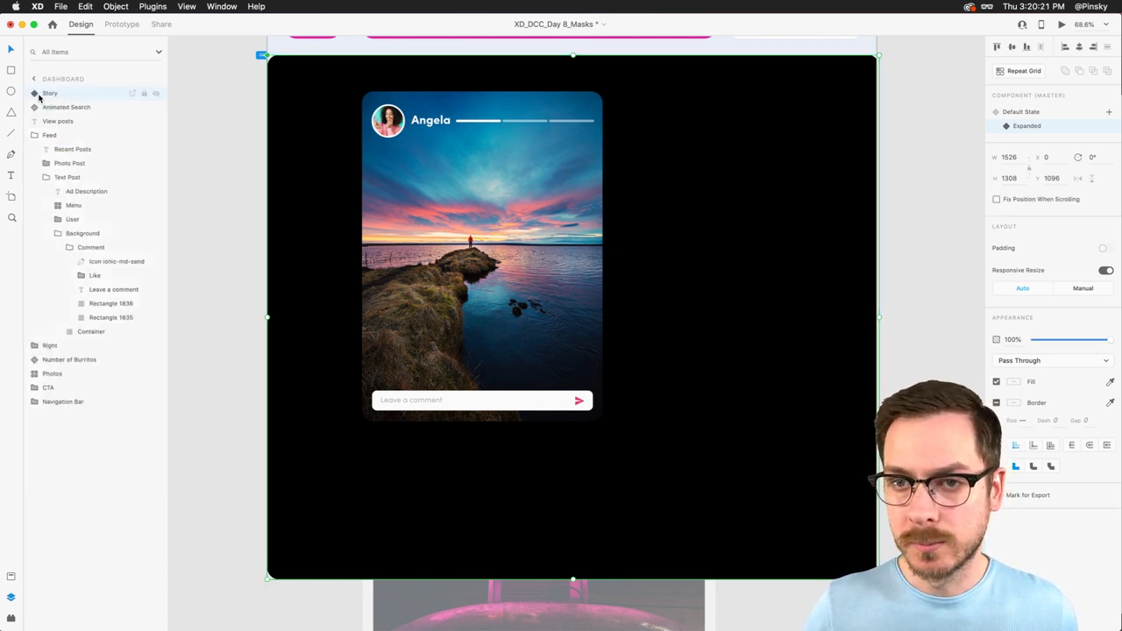
Enable Background Blur on Rectangle 1839 inside the Story component.
{"action": "left_click", "coordinate": [38, 94]}
{"action": "left_click", "coordinate": [88, 235]}
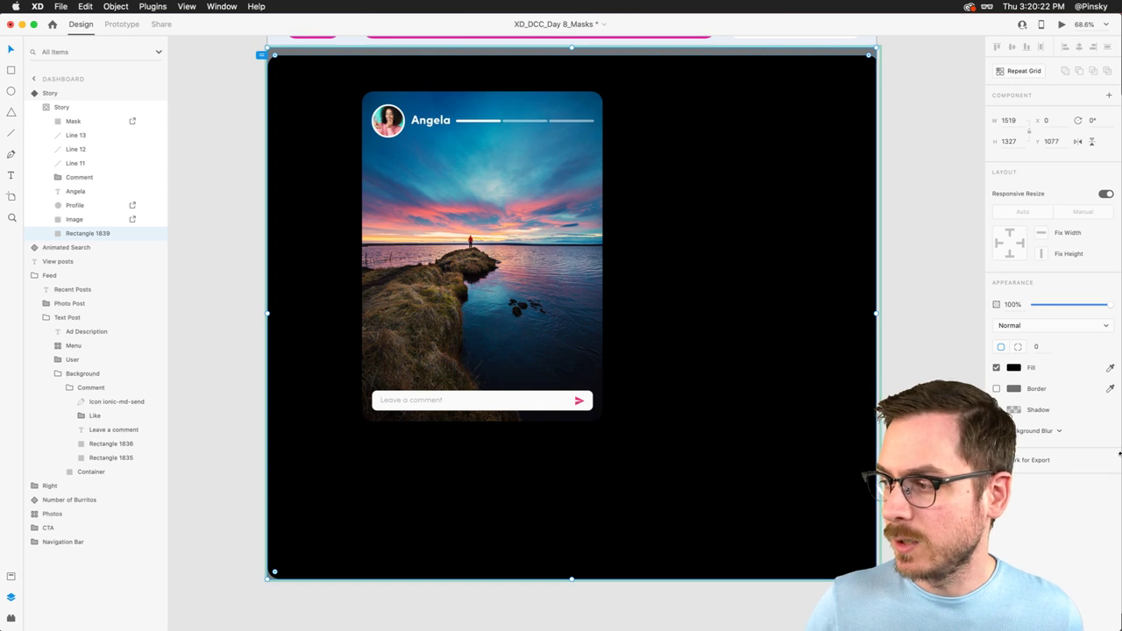
{"action": "left_click", "coordinate": [996, 430]}
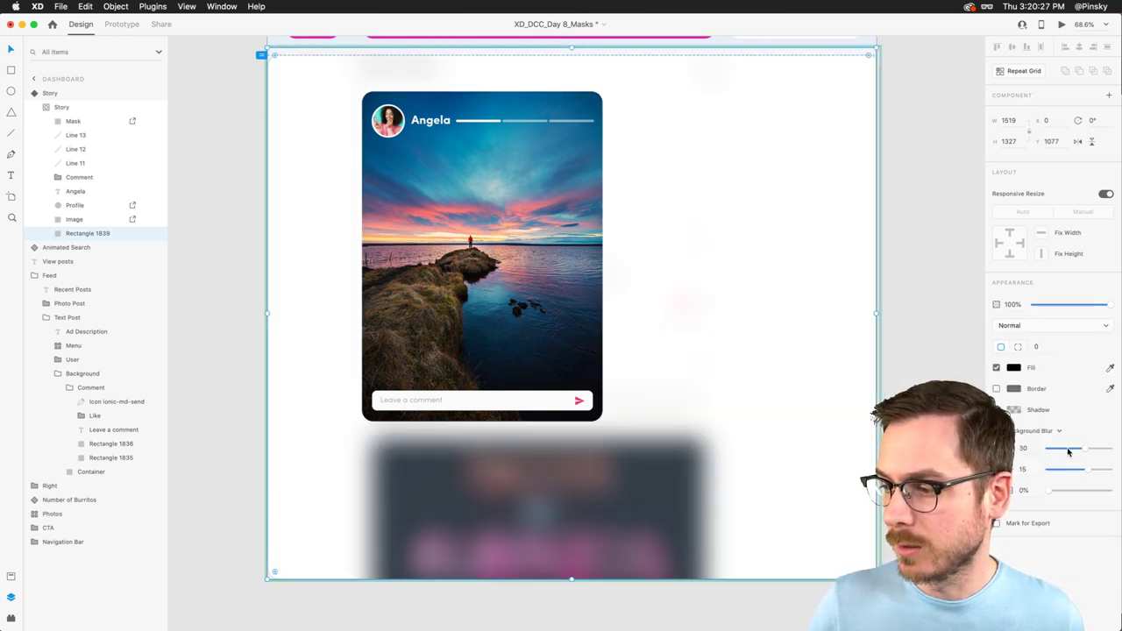
Set Rectangle 1839's Background Blur to an amount of 6, brightness of -18 and effect opacity of 48%.
{"action": "mouse_move", "coordinate": [1069, 451]}
{"action": "left_mouse_down"}
{"action": "mouse_move", "coordinate": [1055, 450]}
{"action": "mouse_move", "coordinate": [1071, 470]}
{"action": "mouse_move", "coordinate": [1057, 470]}
{"action": "mouse_move", "coordinate": [1062, 491]}
{"action": "mouse_move", "coordinate": [1080, 491]}
{"action": "mouse_move", "coordinate": [1057, 448]}
{"action": "left_mouse_up"}
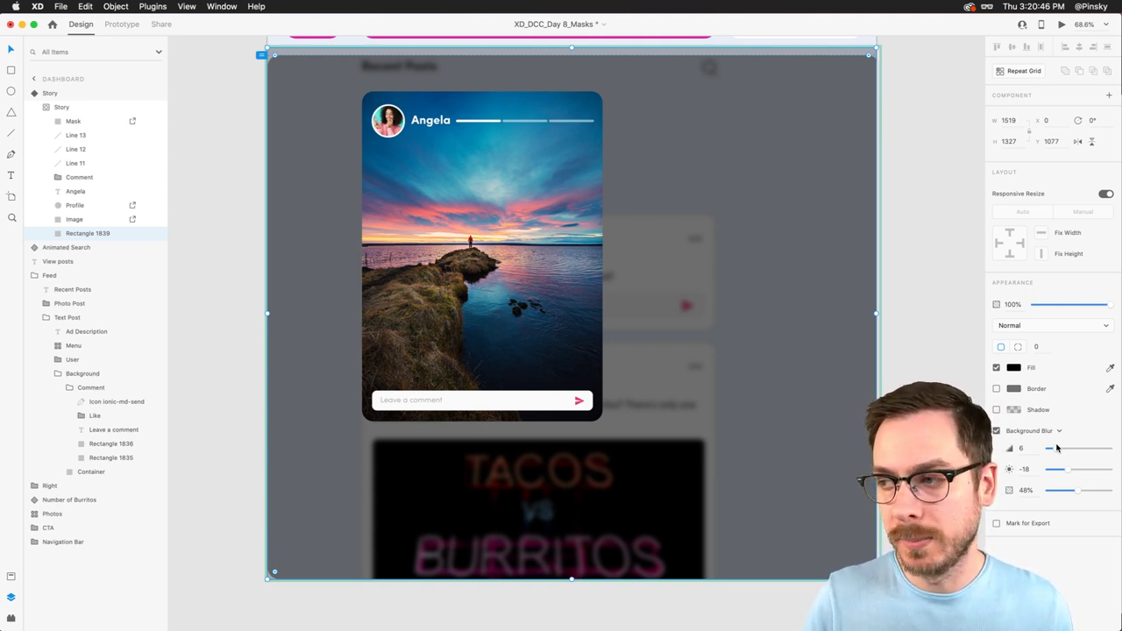
Move the story layers from Line 13 through Image to X 382, leaving Mask and Rectangle 1839 in place.
{"action": "left_click", "coordinate": [73, 121]}
{"action": "left_click", "coordinate": [81, 232]}
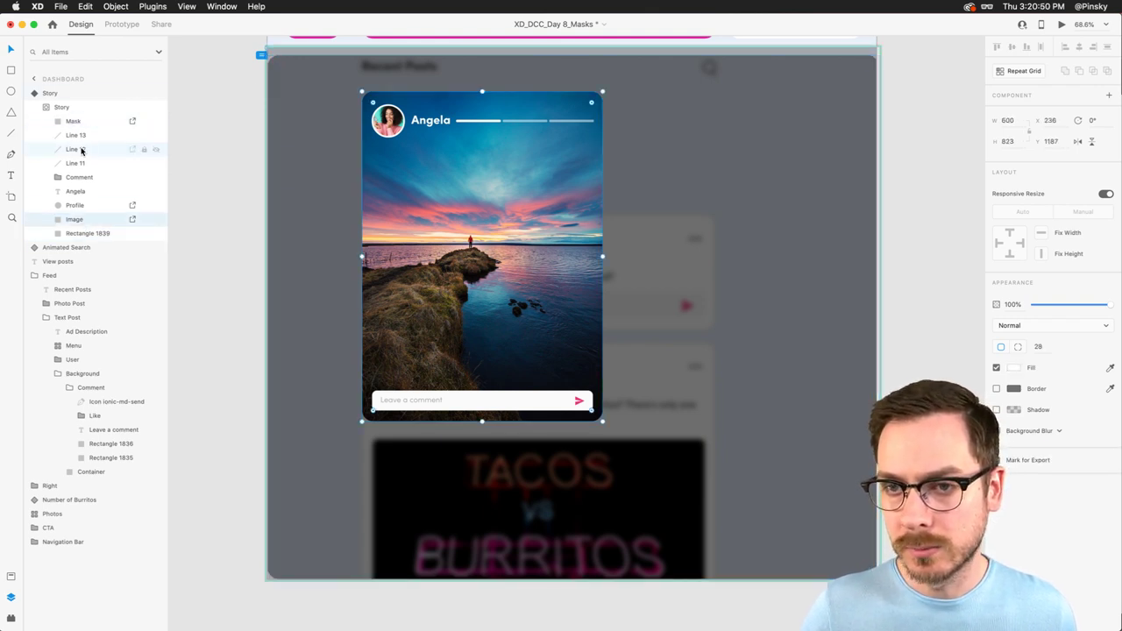
{"action": "left_click", "coordinate": [80, 136], "text": "shift"}
{"action": "left_click_drag", "start_coordinate": [493, 183], "coordinate": [554, 194]}
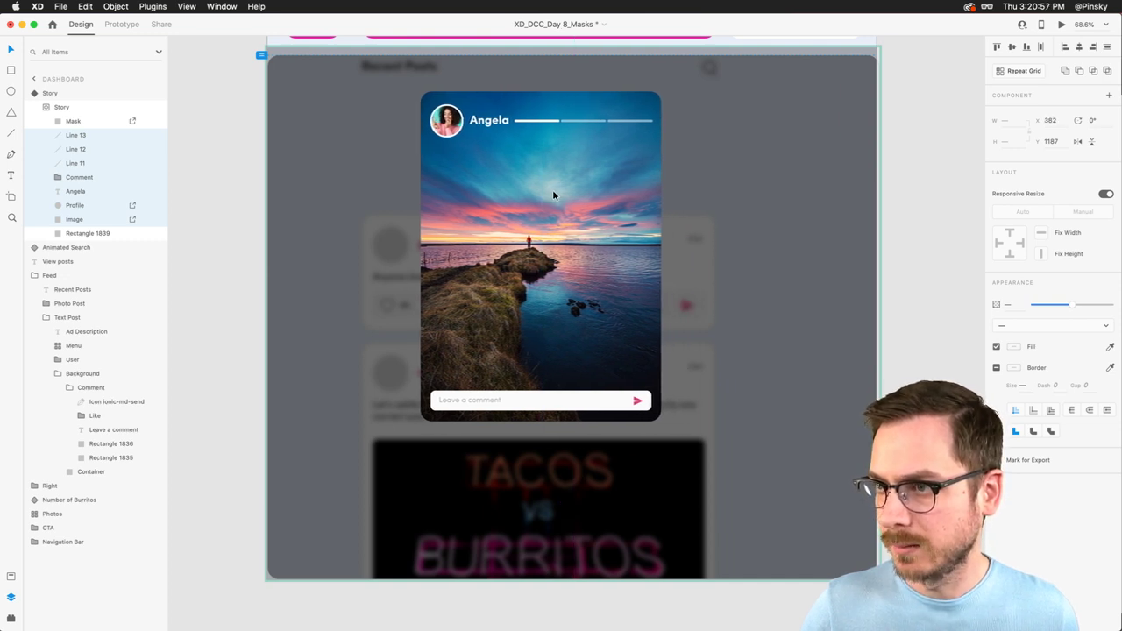
{"action": "key", "text": "Escape"}
{"action": "key", "text": "Escape"}
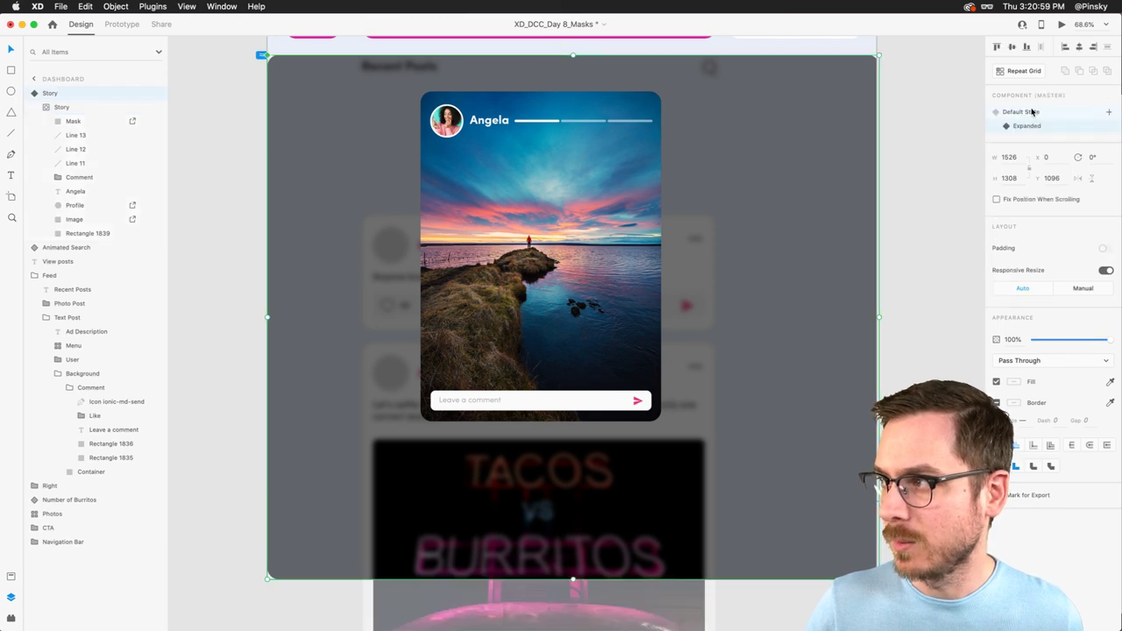
Return the Story component to its Default State and preview the story expanding from the Recent Posts section.
{"action": "left_click", "coordinate": [1033, 113]}
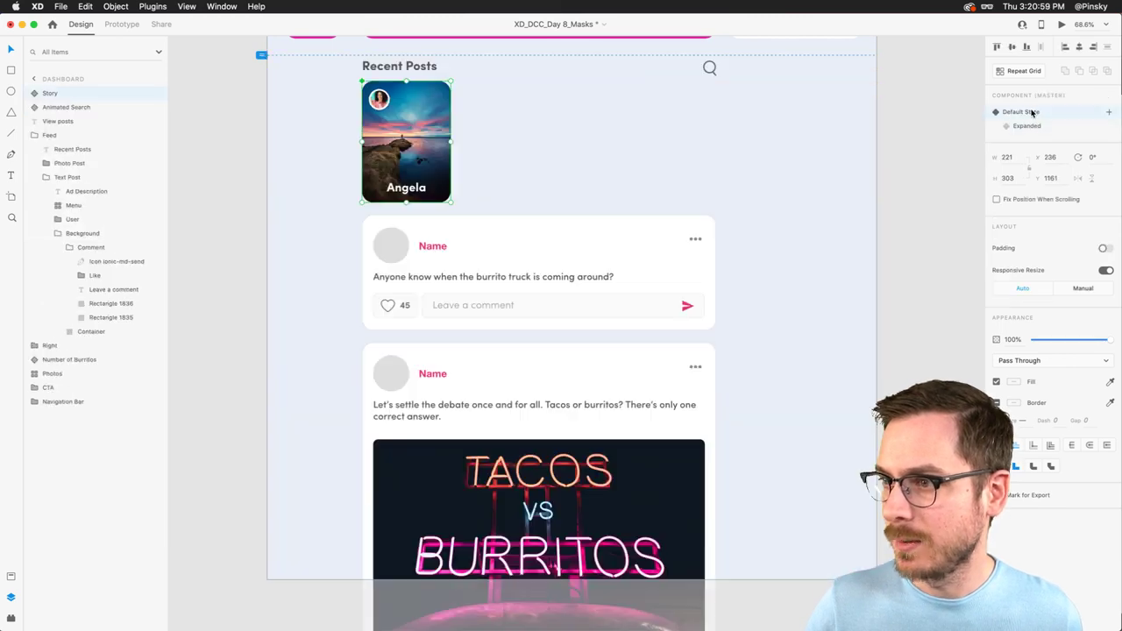
{"action": "left_click", "coordinate": [1062, 25]}
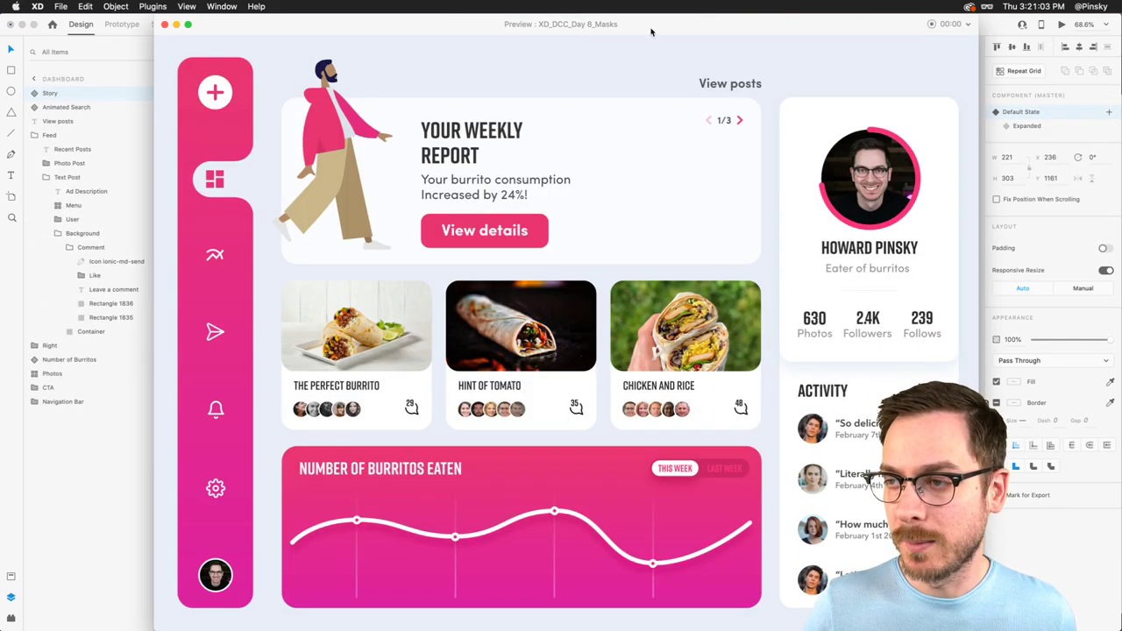
{"action": "left_click", "coordinate": [737, 83]}
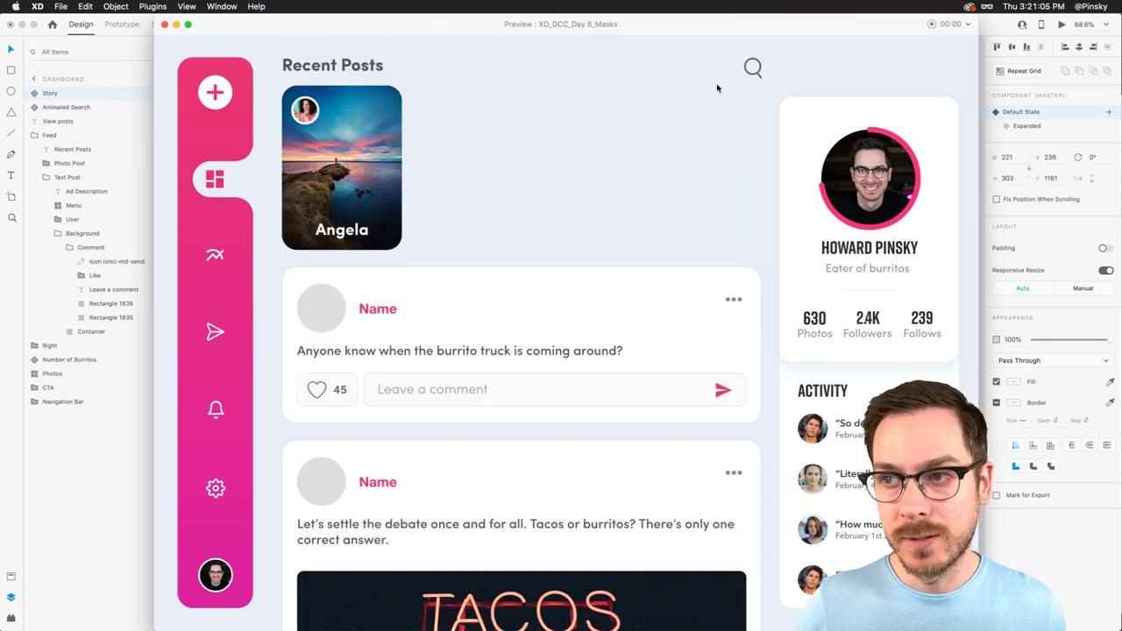
{"action": "left_click", "coordinate": [329, 143]}
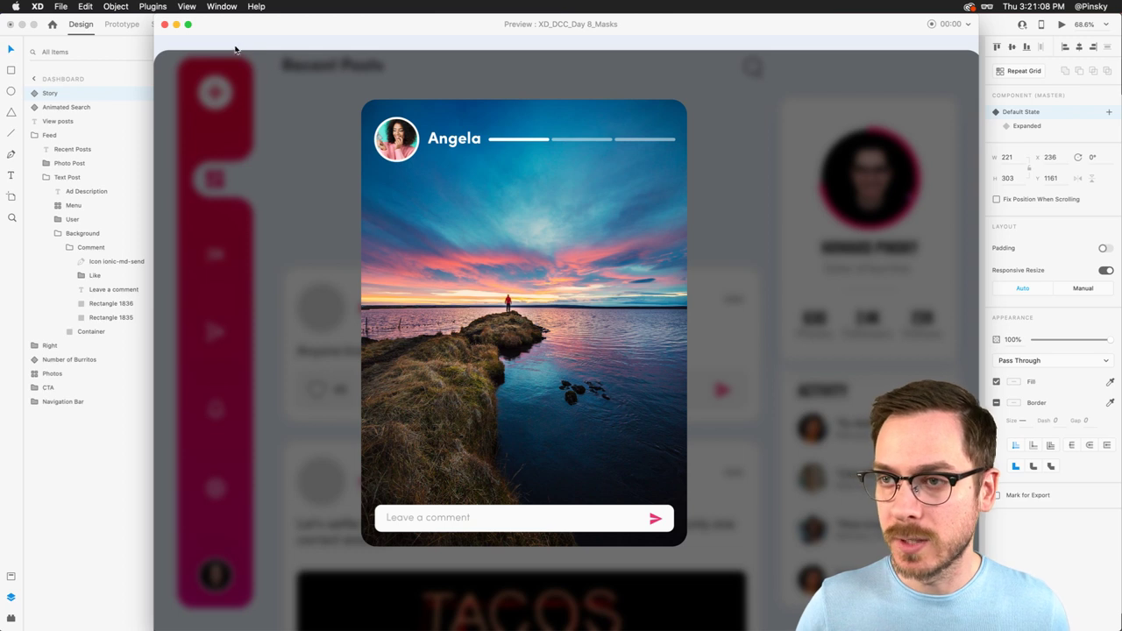
{"action": "left_click", "coordinate": [163, 25]}
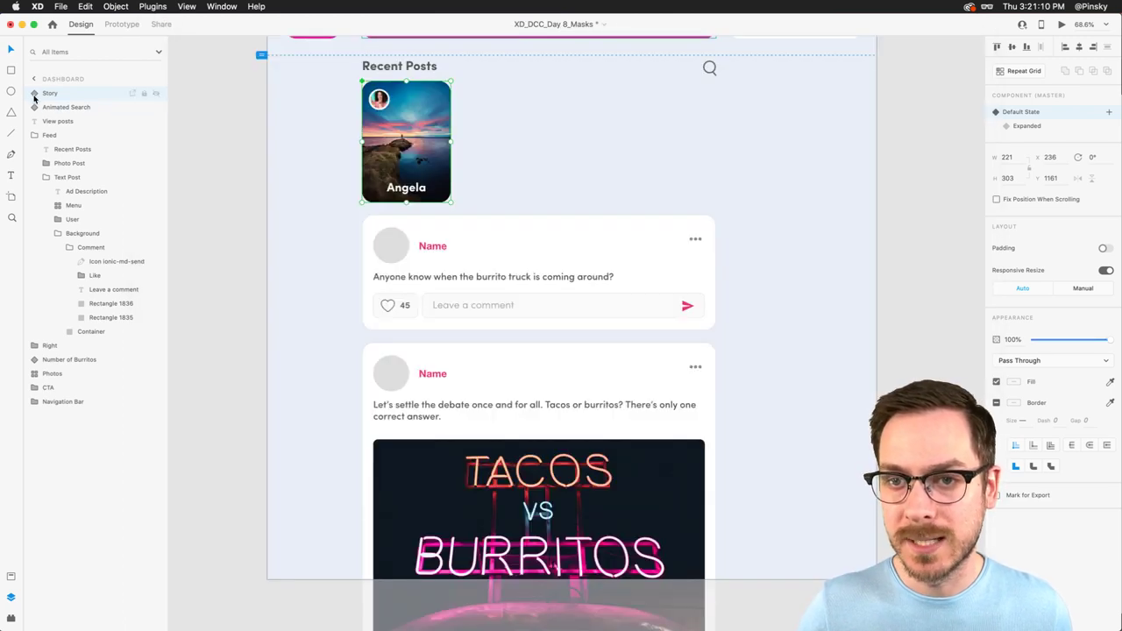
In the Expanded state, extend Mask and Rectangle 1839 upward together so their shared top edge sits at Y 1030.
{"action": "left_click", "coordinate": [1027, 126]}
{"action": "double_click", "coordinate": [328, 89]}
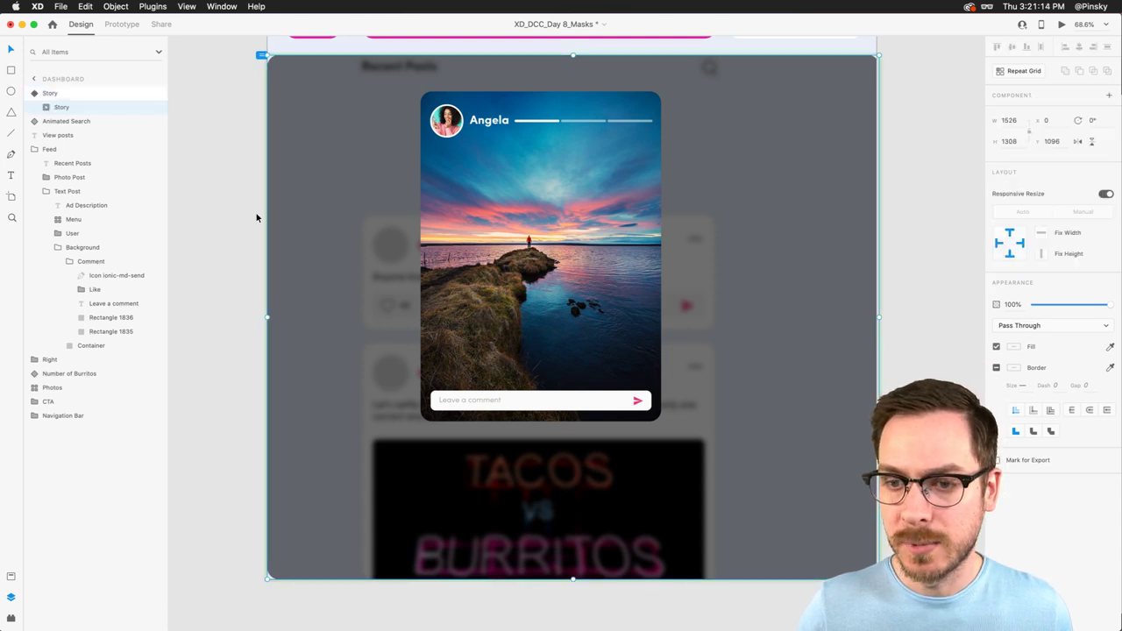
{"action": "left_click", "coordinate": [48, 107]}
{"action": "left_click", "coordinate": [80, 233]}
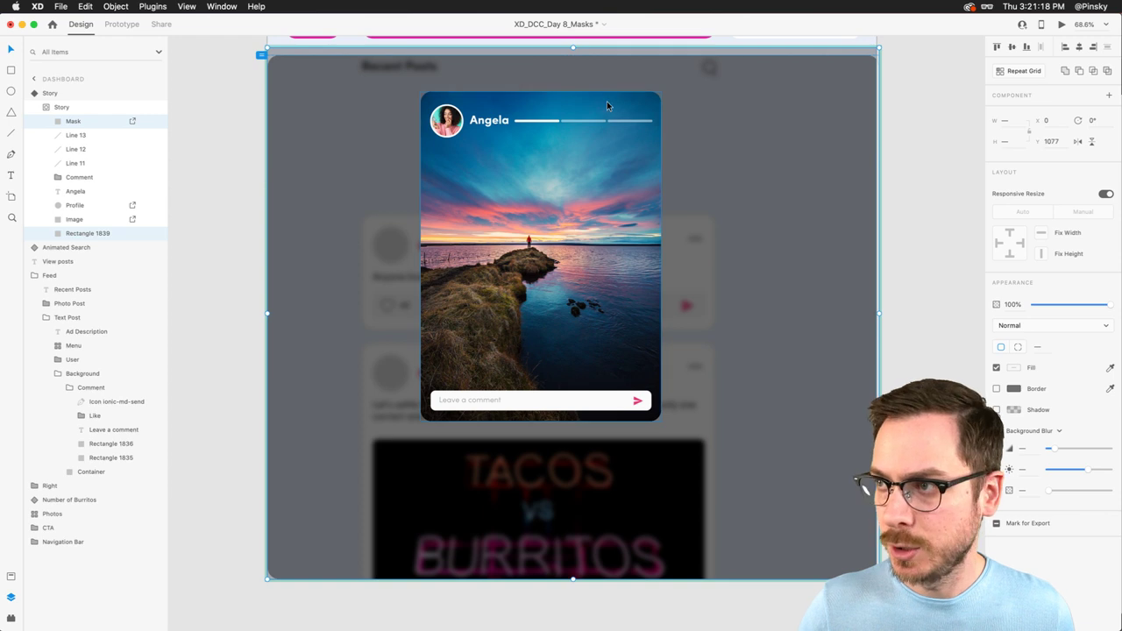
{"action": "scroll", "coordinate": [607, 101], "scroll_direction": "up", "scroll_amount": 3}
{"action": "left_click_drag", "start_coordinate": [577, 126], "coordinate": [577, 105]}
{"action": "left_click", "coordinate": [576, 101]}
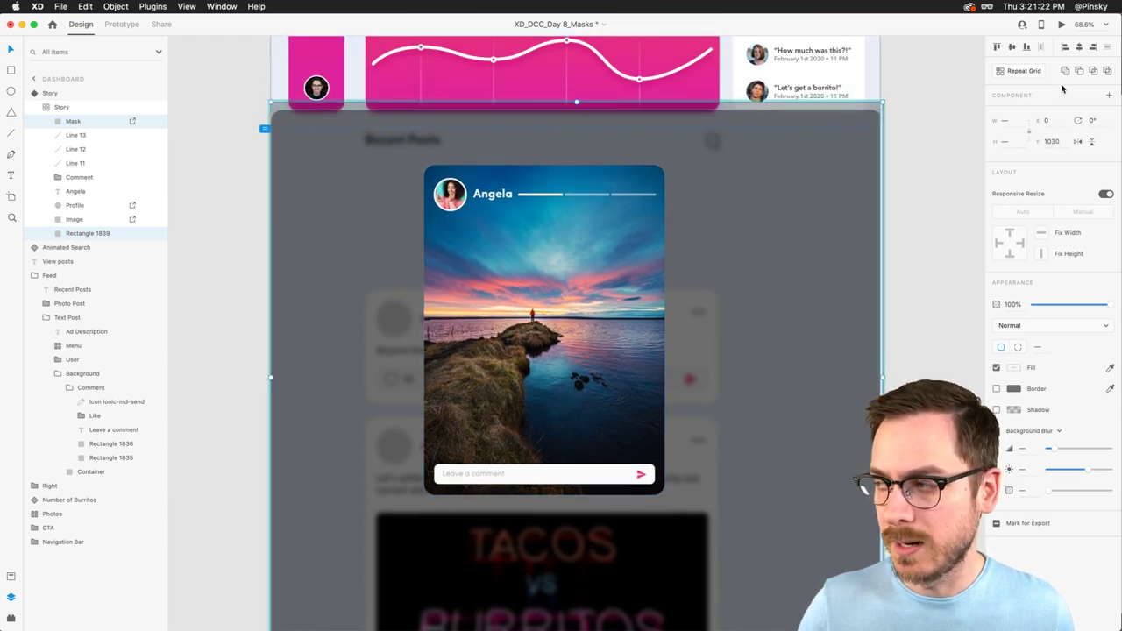
Restore the Default State and preview the expanded story to check the backdrop's coverage at the upper edge.
{"action": "left_click", "coordinate": [1024, 112]}
{"action": "left_click", "coordinate": [1061, 23]}
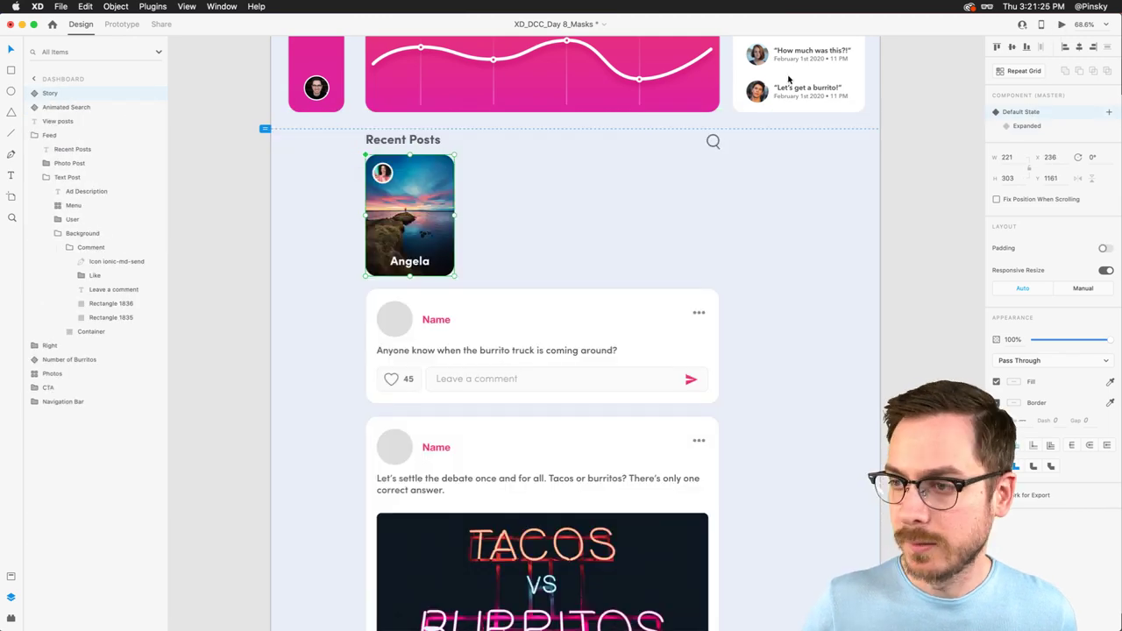
{"action": "left_click", "coordinate": [731, 84]}
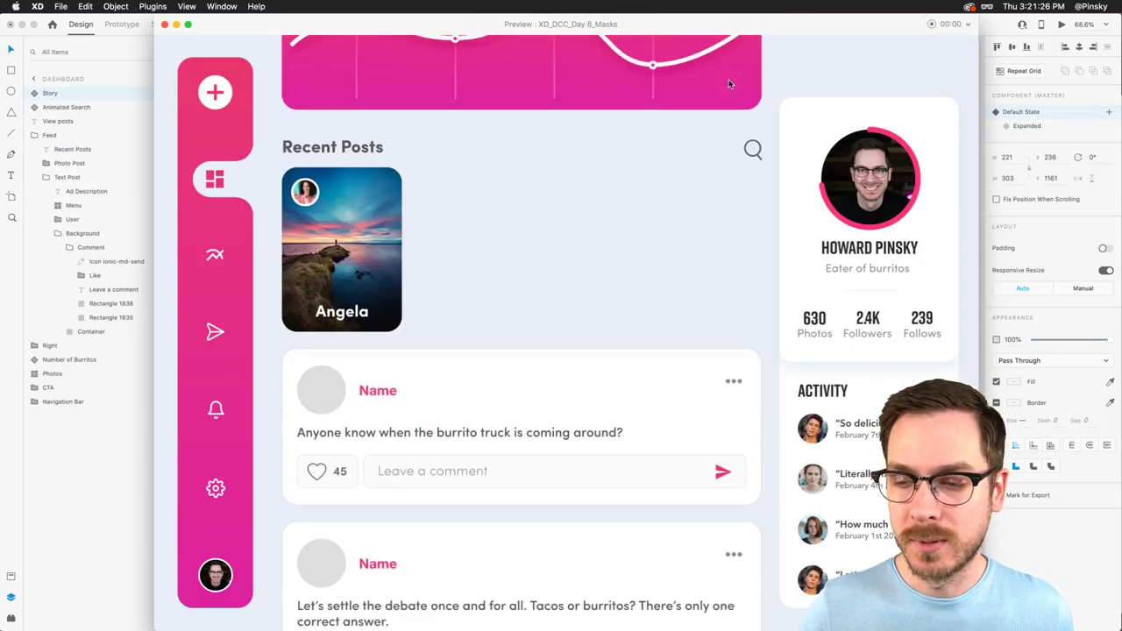
{"action": "left_click", "coordinate": [310, 147]}
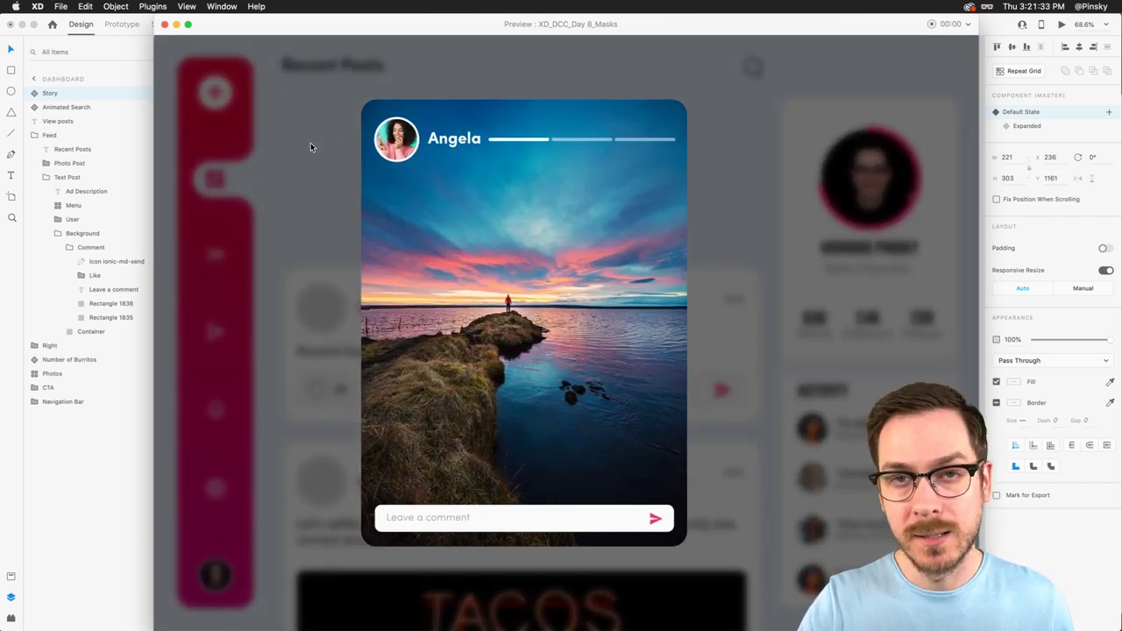
{"action": "key", "text": "super+w"}
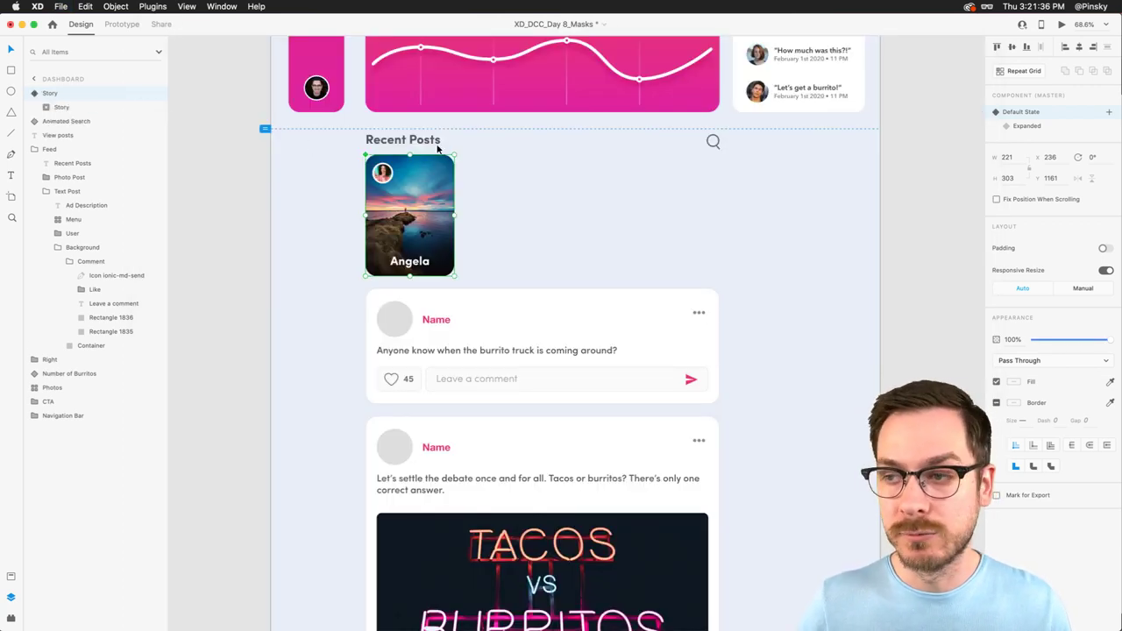
In the Expanded state, replace Rectangle 1839's background blur with a plain black fill at reduced opacity.
{"action": "left_click", "coordinate": [1017, 125]}
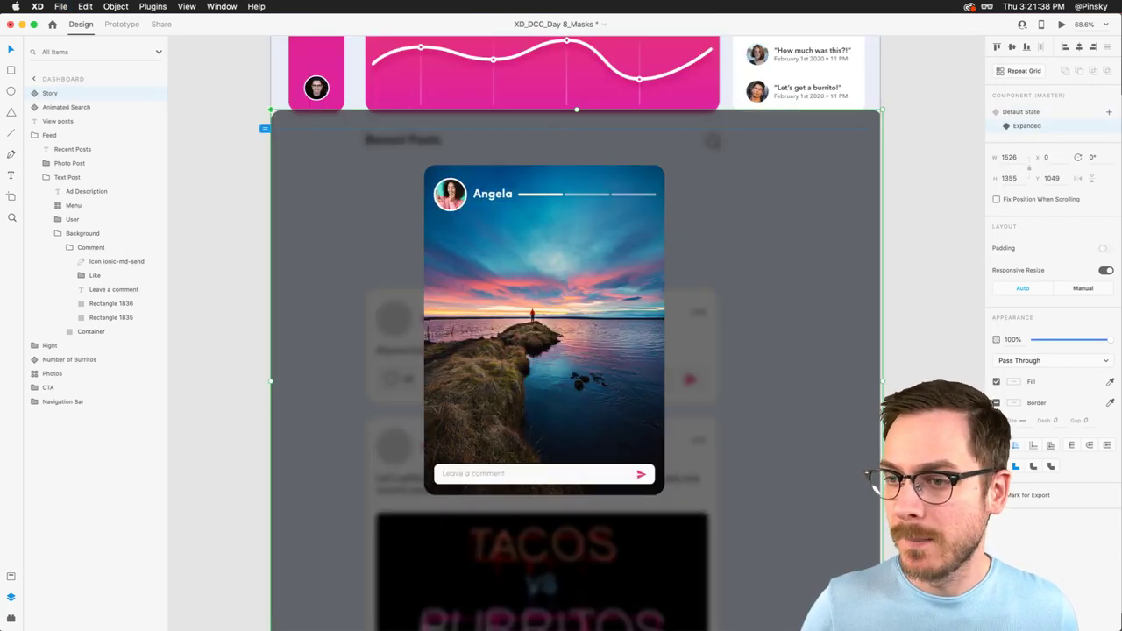
{"action": "left_click", "coordinate": [38, 94]}
{"action": "left_click", "coordinate": [47, 107]}
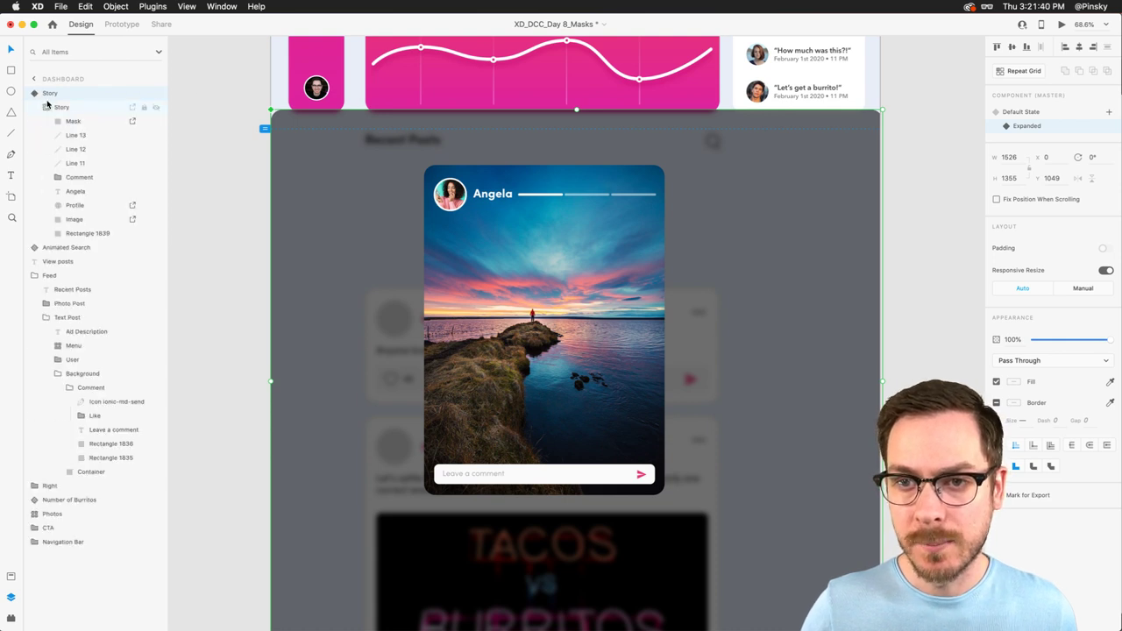
{"action": "left_click", "coordinate": [88, 232]}
{"action": "left_click_drag", "start_coordinate": [1110, 304], "coordinate": [1096, 307]}
{"action": "key", "text": "Escape"}
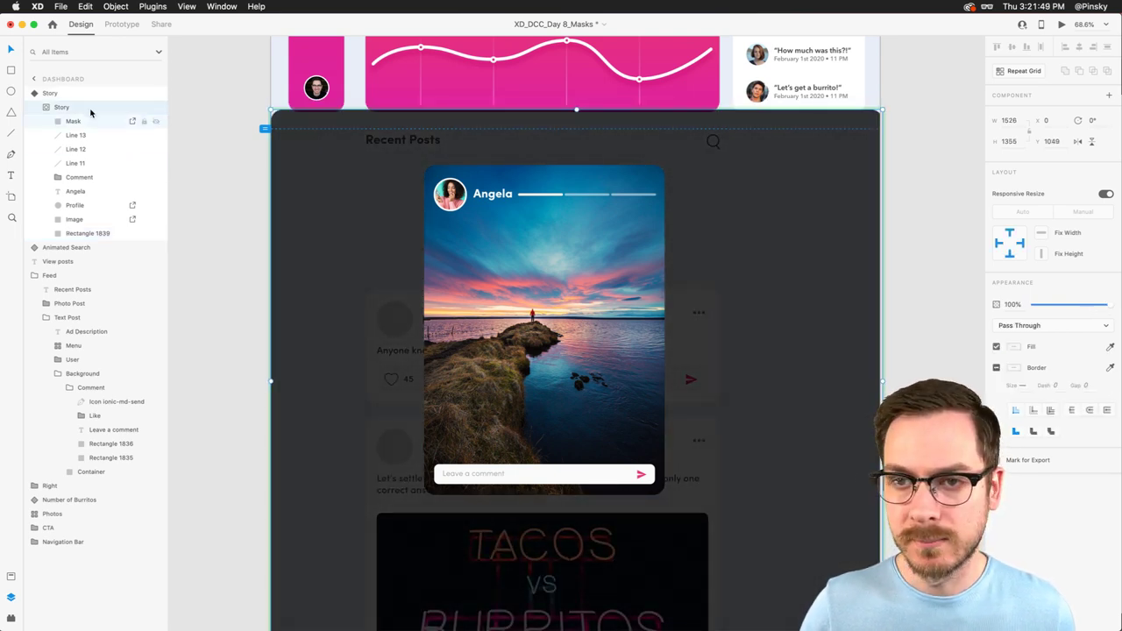
Switch the Story component to its Default State and preview the story opening over the unblurred dark backdrop.
{"action": "left_click", "coordinate": [1023, 112]}
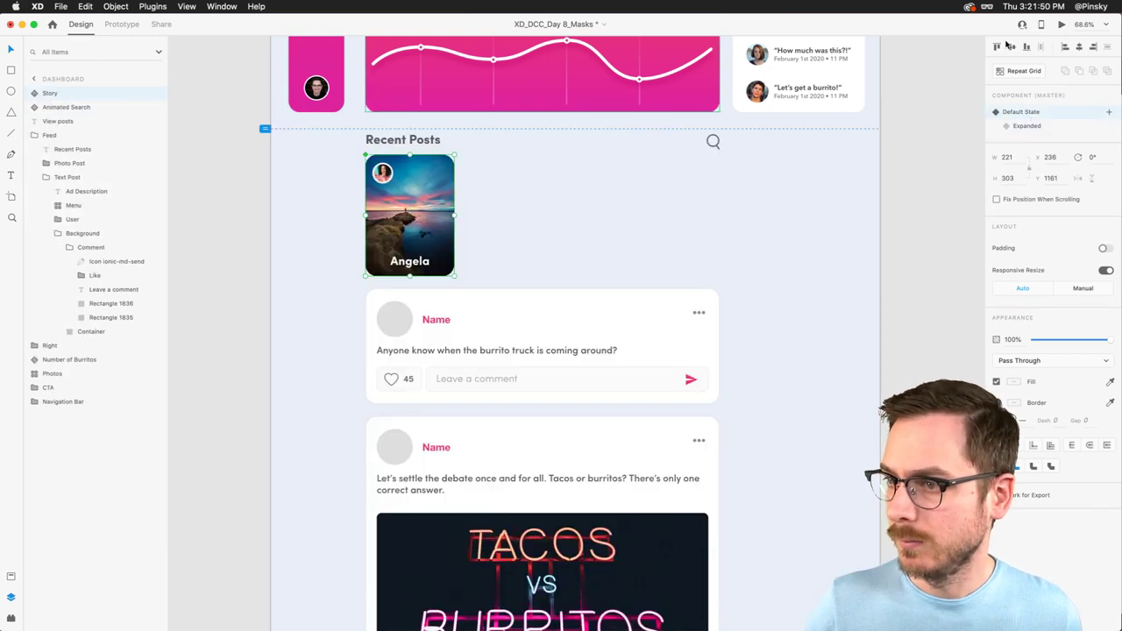
{"action": "left_click", "coordinate": [1061, 25]}
{"action": "scroll", "coordinate": [507, 91], "scroll_direction": "down", "scroll_amount": 6}
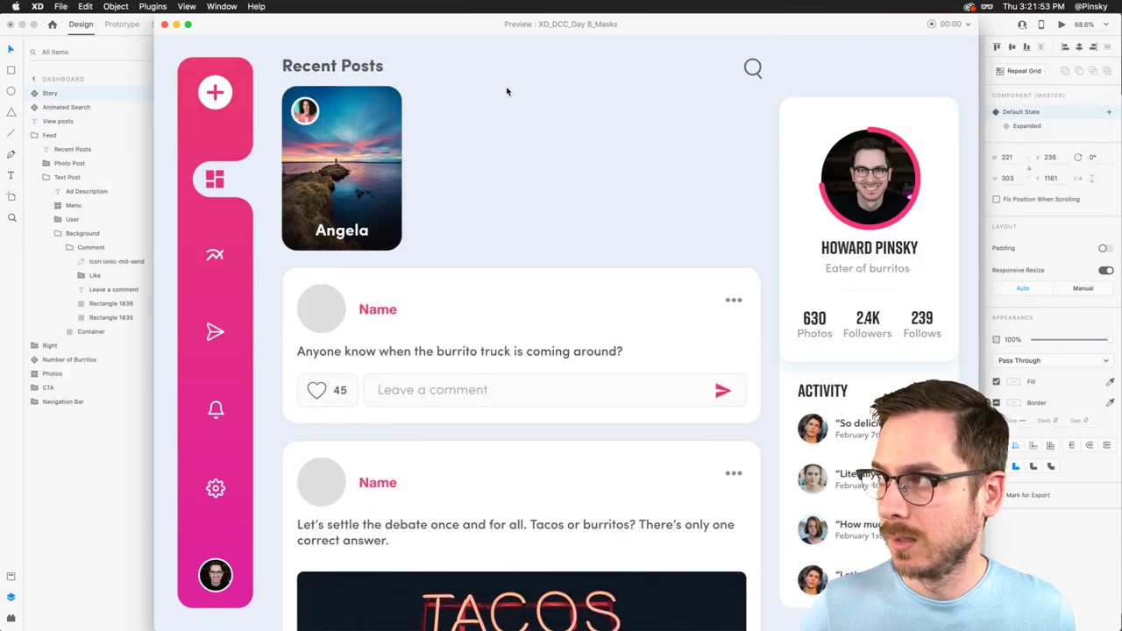
{"action": "left_click", "coordinate": [346, 134]}
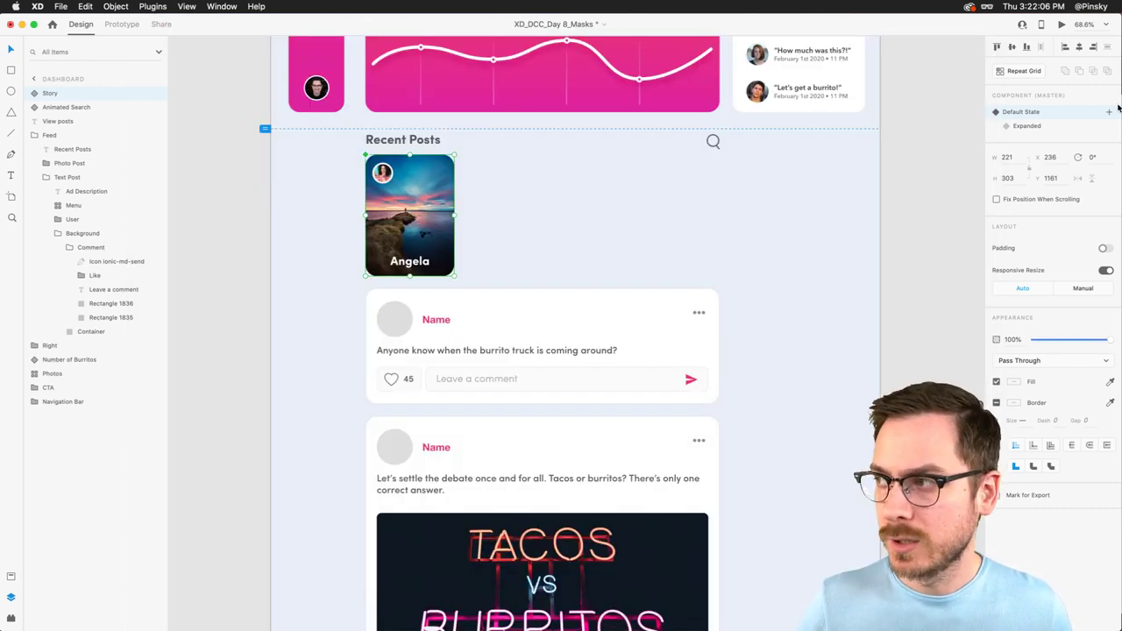
In the Expanded state, move the story content back to align with the left edge of the Recent Posts feed.
{"action": "left_click", "coordinate": [1039, 129]}
{"action": "double_click", "coordinate": [502, 260]}
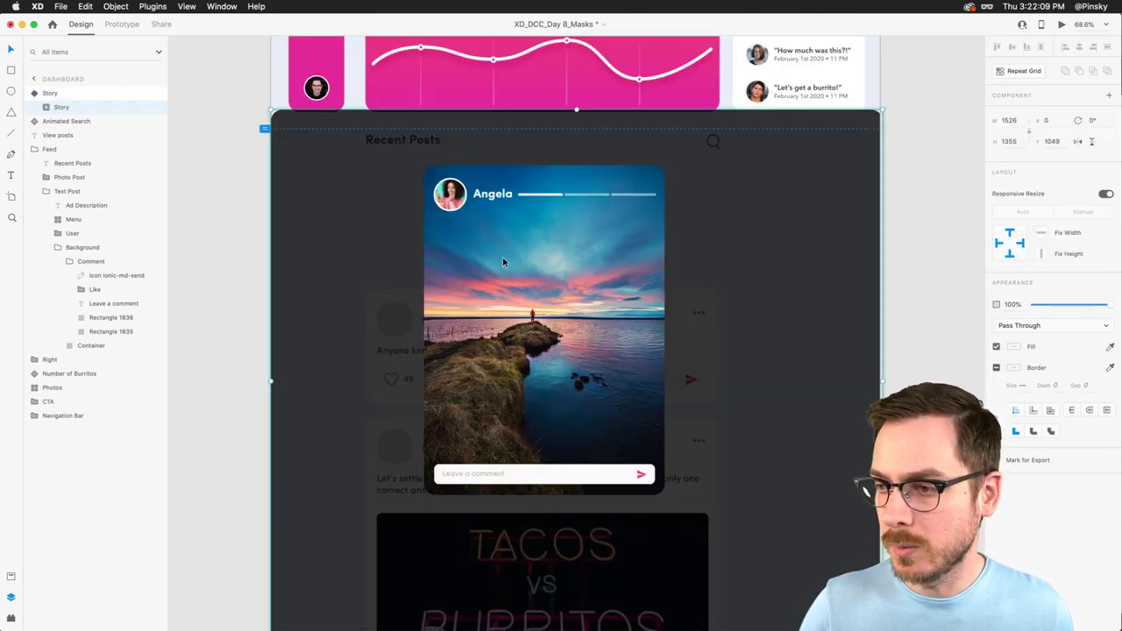
{"action": "left_click", "coordinate": [40, 107]}
{"action": "left_click", "coordinate": [75, 135]}
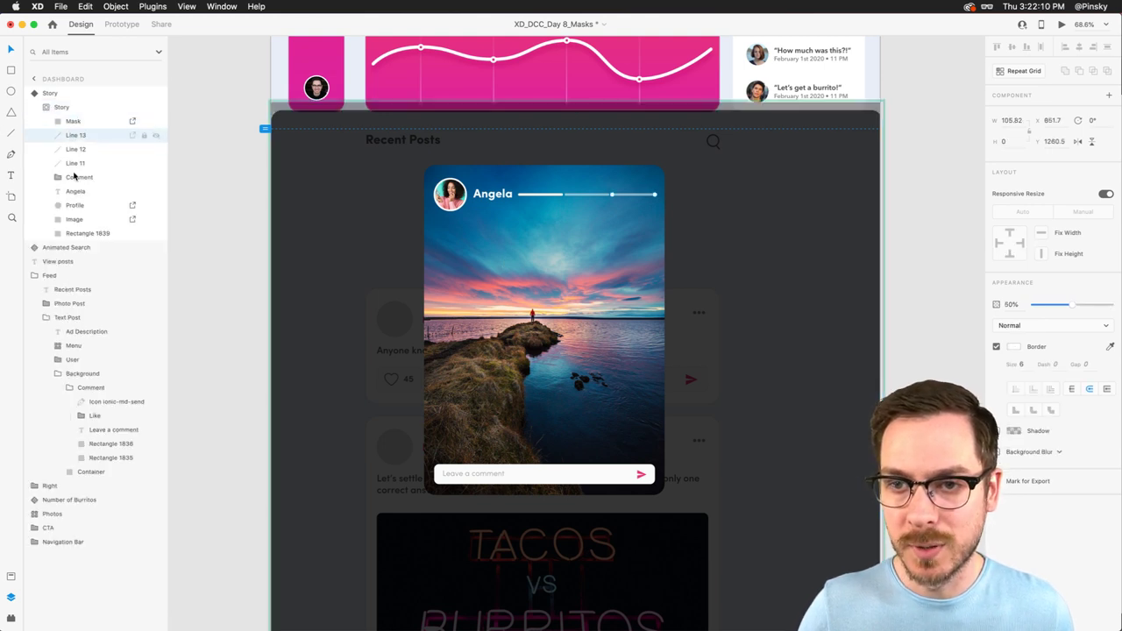
{"action": "left_click", "coordinate": [88, 234], "text": "shift"}
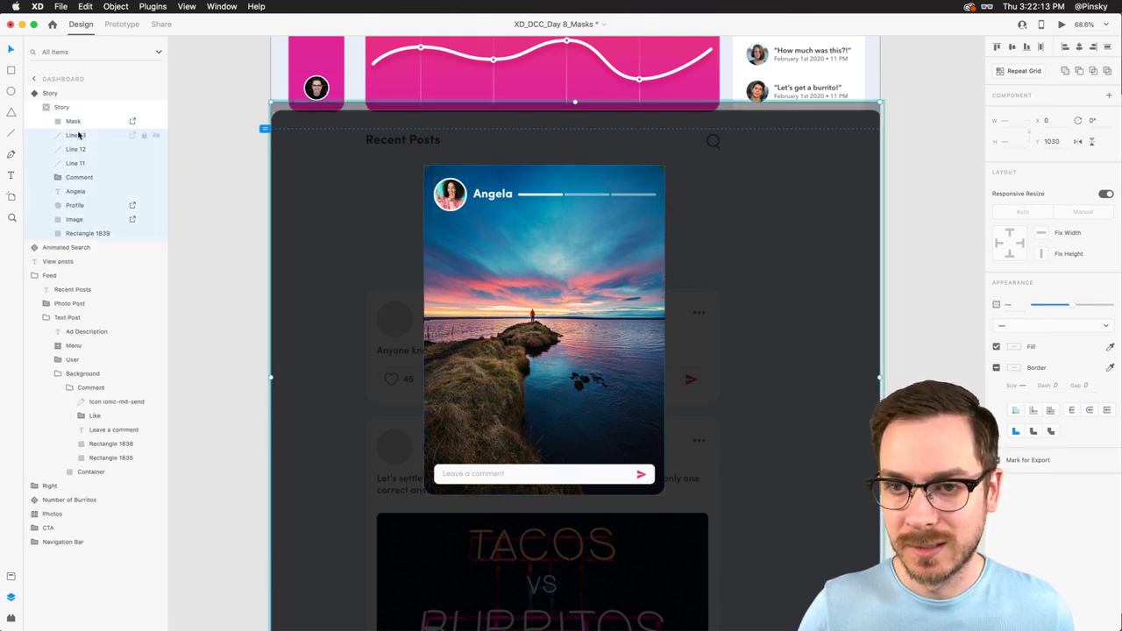
{"action": "left_click_drag", "start_coordinate": [534, 293], "coordinate": [764, 268]}
Duplicate the story's Image layer at X 871 and fill it with the 1192700-unsplash.jpg mountain photo from Finder's Places folder.
{"action": "left_click", "coordinate": [475, 260]}
{"action": "mouse_move", "coordinate": [1109, 305]}
{"action": "left_mouse_down"}
{"action": "mouse_move", "coordinate": [1079, 308]}
{"action": "mouse_move", "coordinate": [1110, 305]}
{"action": "left_mouse_up"}
{"action": "key", "text": "super+Tab"}
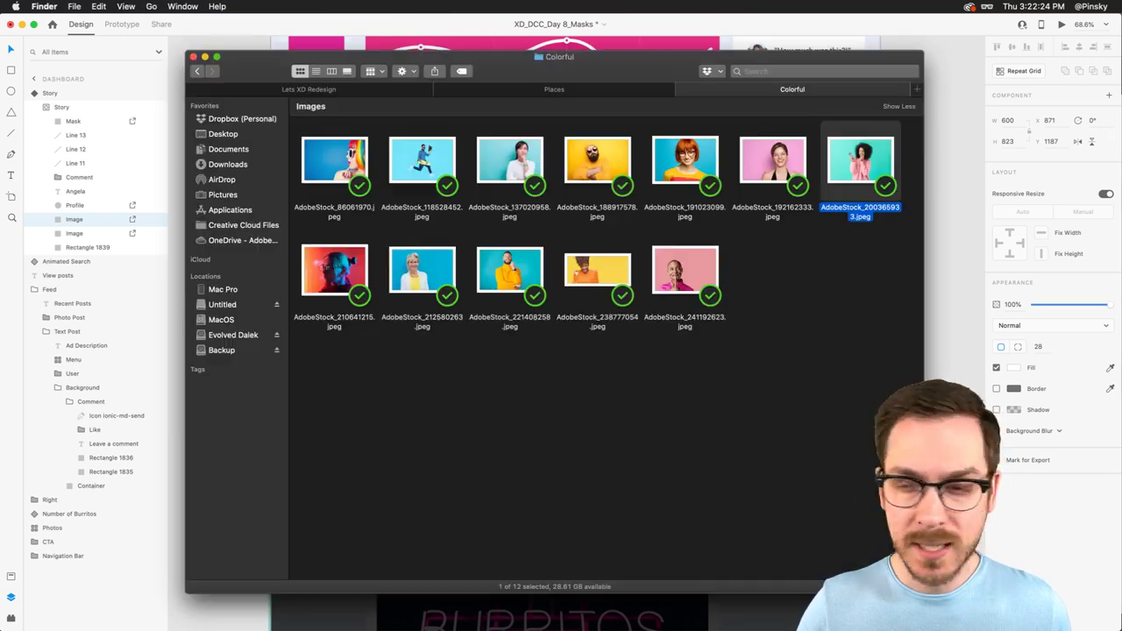
{"action": "left_click", "coordinate": [541, 93]}
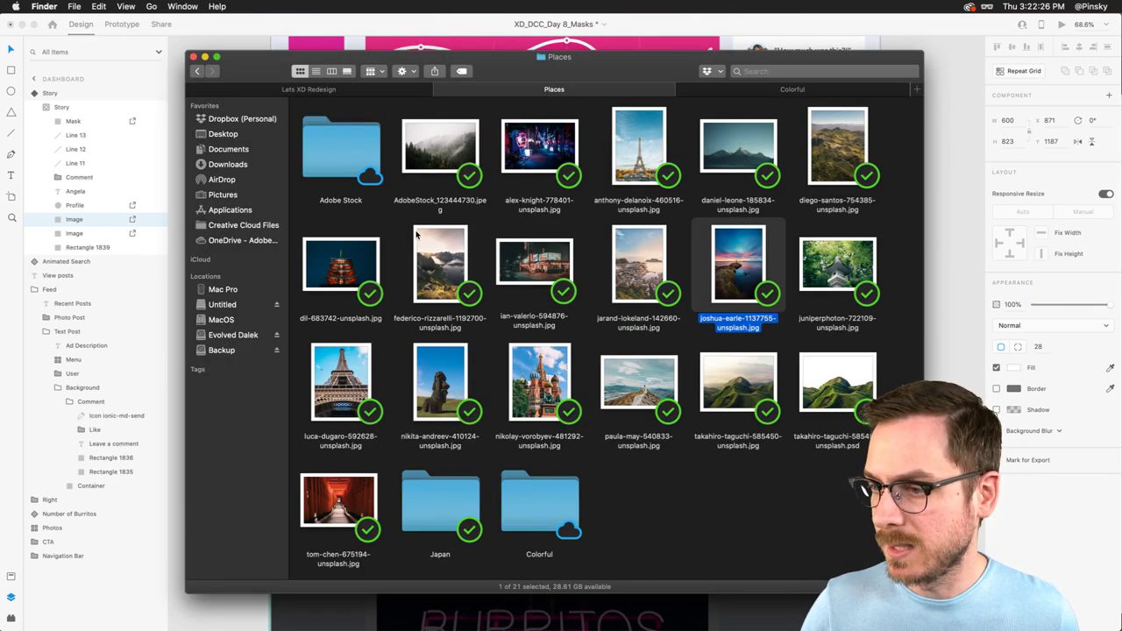
{"action": "left_click_drag", "start_coordinate": [444, 271], "coordinate": [693, 277]}
{"action": "key", "text": "super+Tab"}
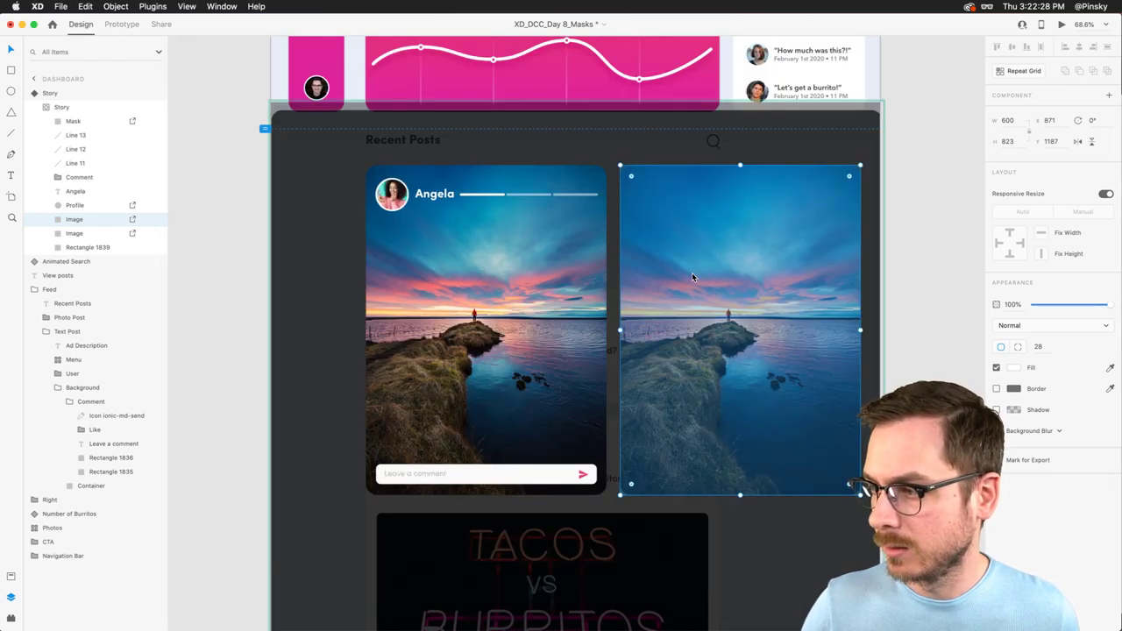
Lower the second story image's opacity to 75% and finish editing inside the component.
{"action": "mouse_move", "coordinate": [1110, 305]}
{"action": "left_mouse_down"}
{"action": "mouse_move", "coordinate": [1062, 310]}
{"action": "mouse_move", "coordinate": [1115, 308]}
{"action": "mouse_move", "coordinate": [1091, 312]}
{"action": "left_mouse_up"}
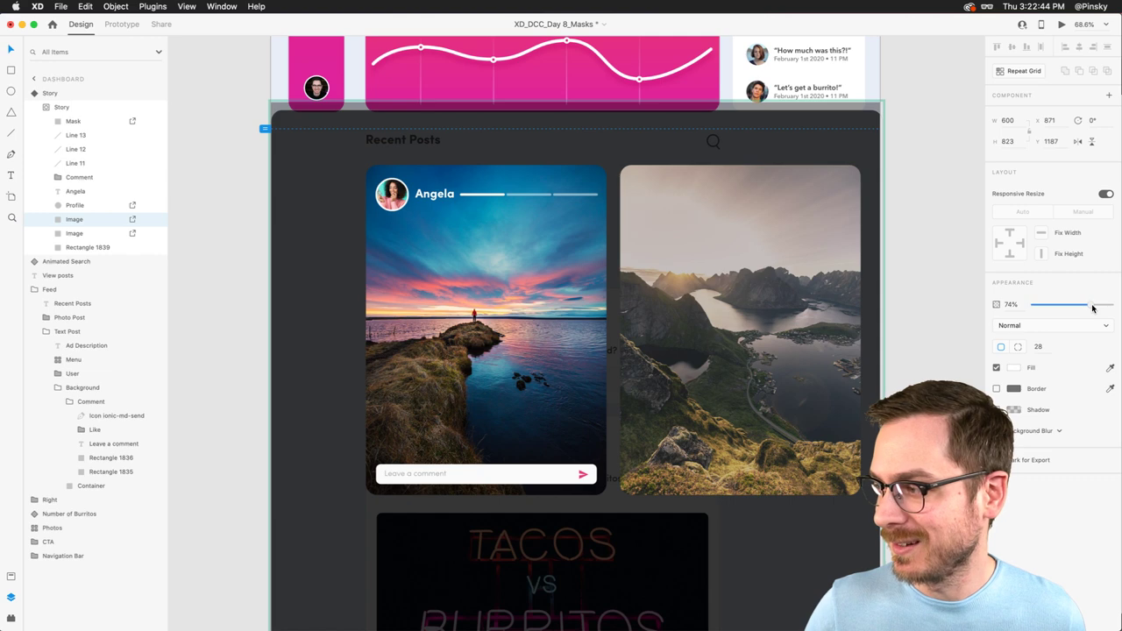
{"action": "left_click_drag", "start_coordinate": [1093, 308], "coordinate": [1093, 309]}
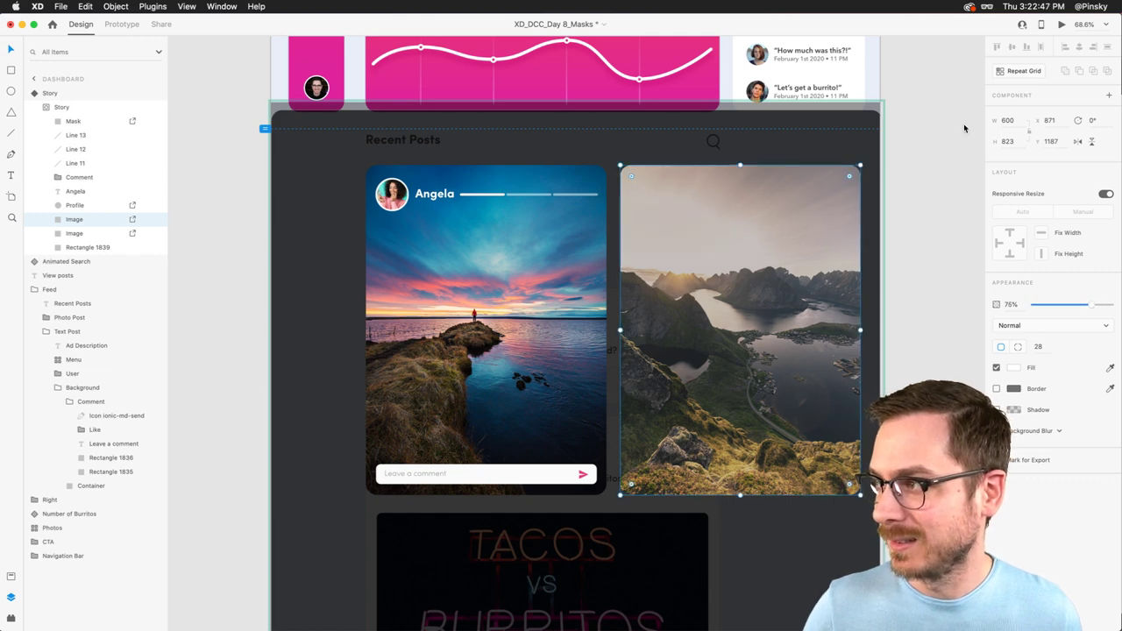
{"action": "key", "text": "Escape"}
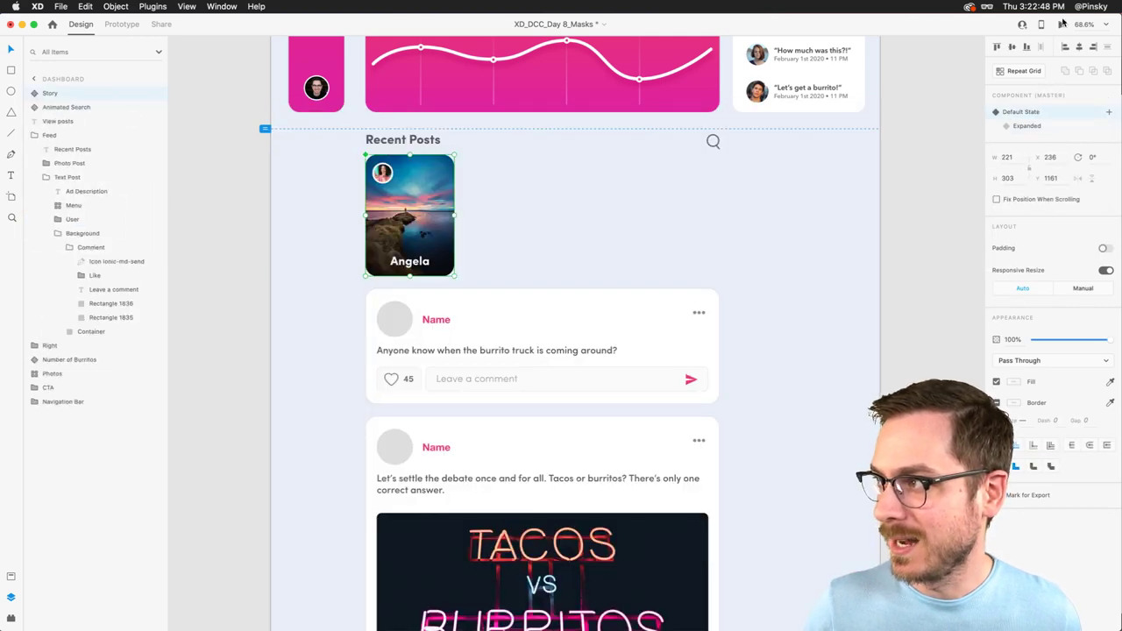
Preview the prototype from View posts and expand the story to check the two images side by side.
{"action": "key", "text": "super+Return"}
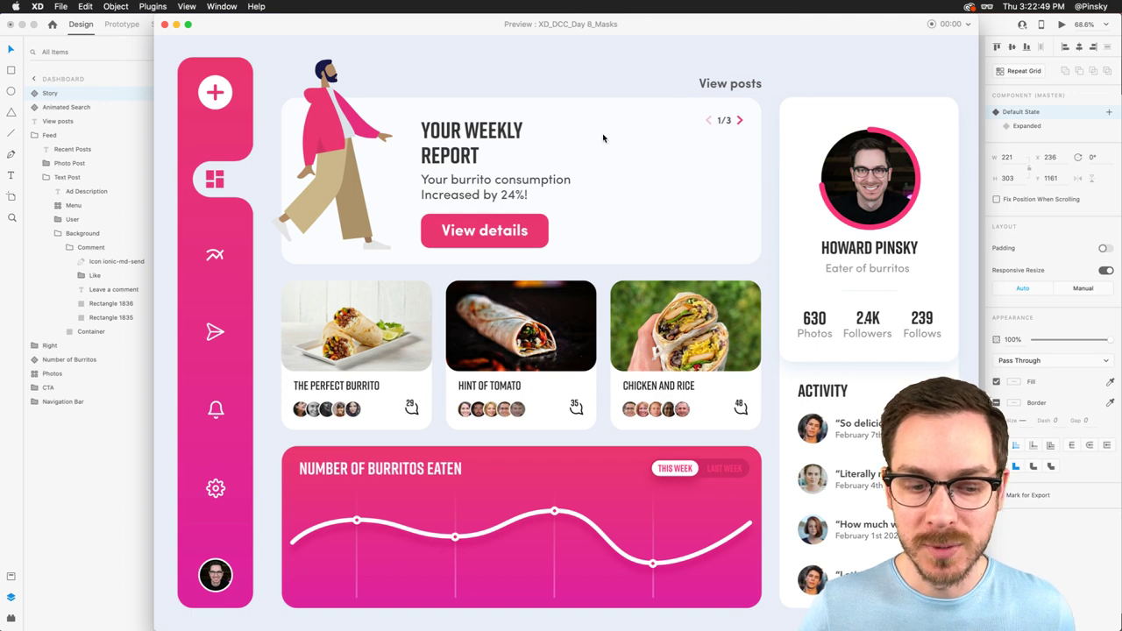
{"action": "left_click", "coordinate": [735, 90]}
{"action": "left_click", "coordinate": [349, 134]}
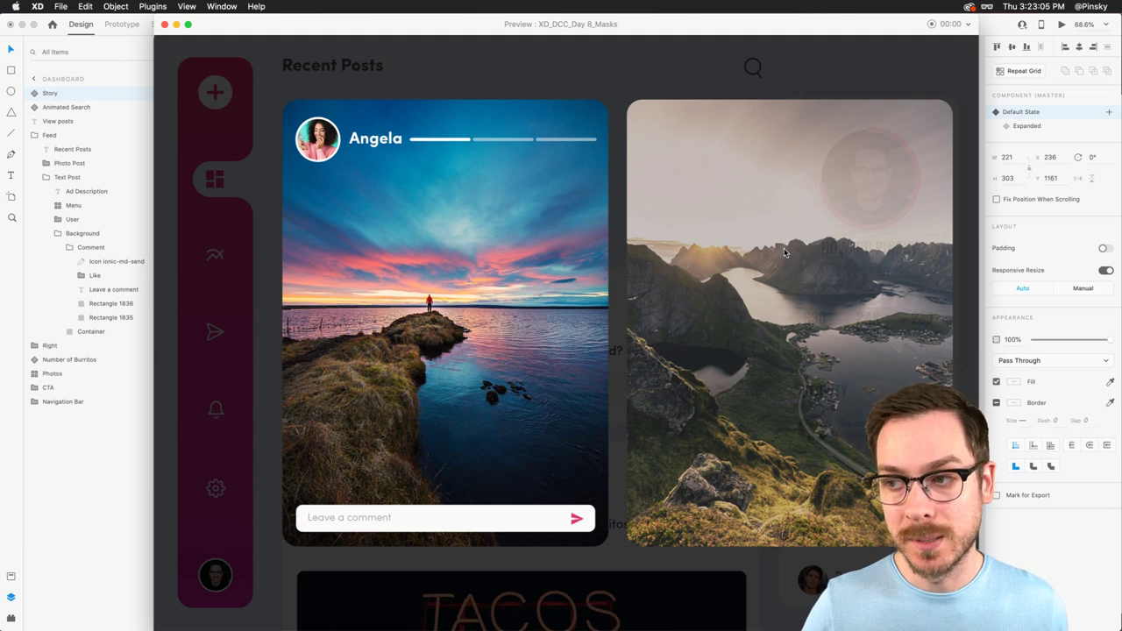
{"action": "left_click", "coordinate": [166, 25]}
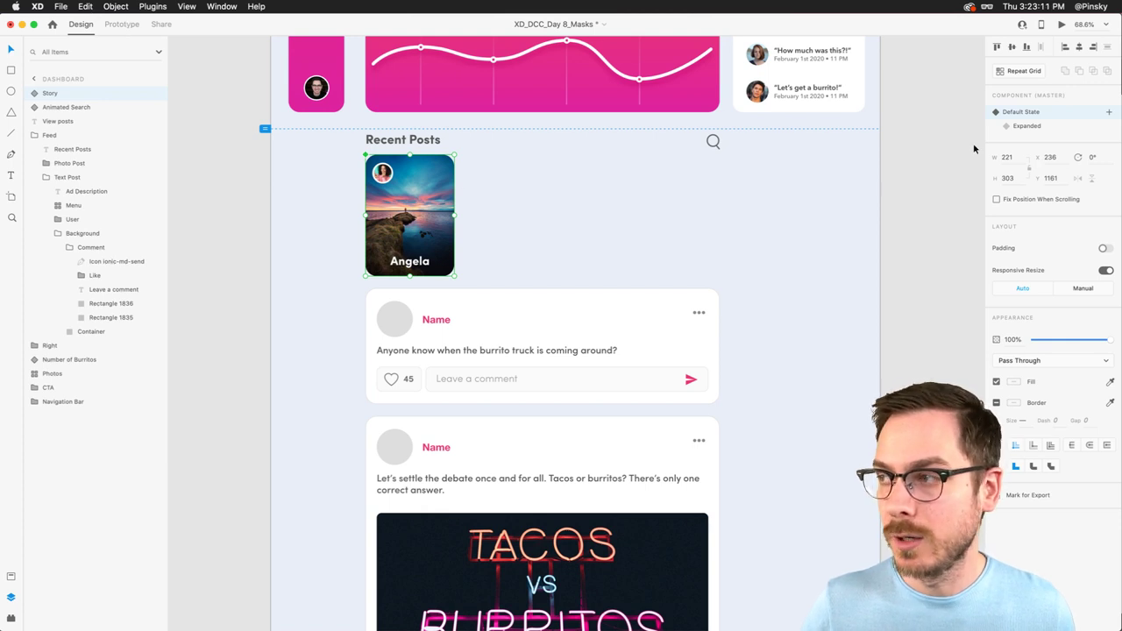
Add a new state named Story 2 to the Story component, based on the Expanded state.
{"action": "left_click", "coordinate": [1037, 125]}
{"action": "left_click", "coordinate": [1109, 112]}
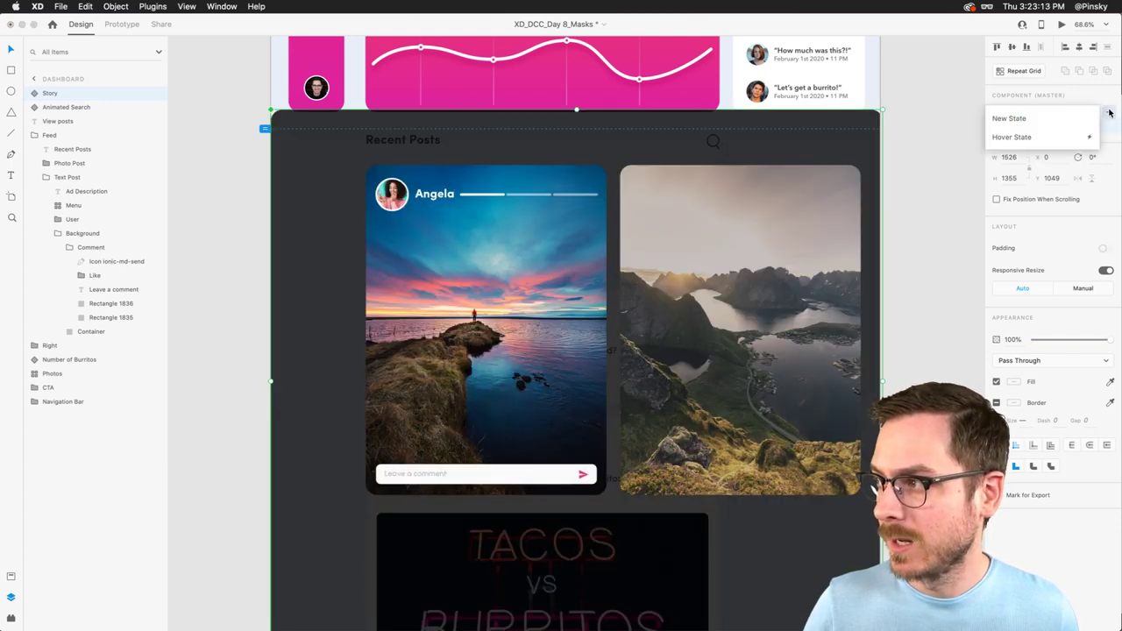
{"action": "left_click", "coordinate": [1039, 121]}
{"action": "type", "text": "Card"}
{"action": "key", "text": "super+a"}
{"action": "type", "text": "St"}
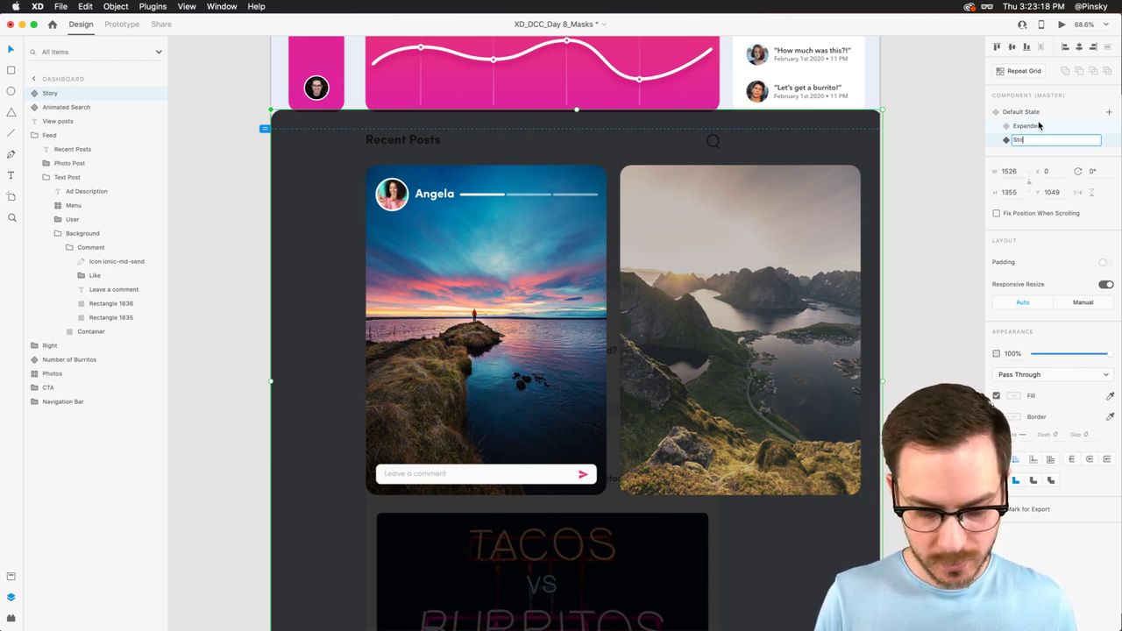
{"action": "type", "text": "ory 2"}
{"action": "key", "text": "Return"}
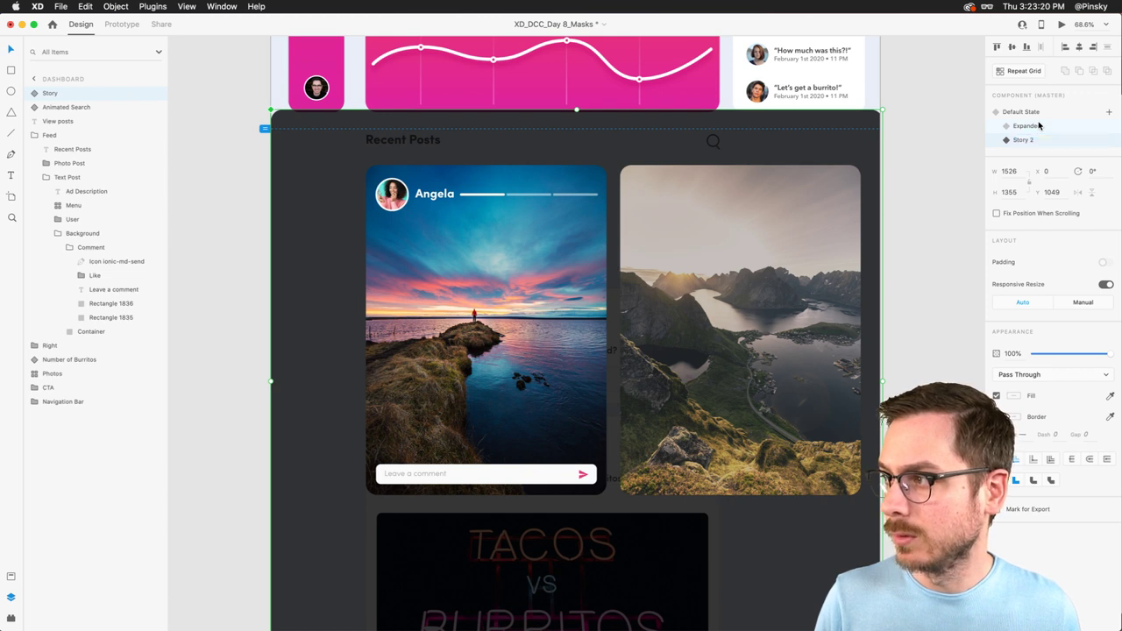
In the Story 2 state, slide the sunset image off the artboard's left side to X -417 and move the mountain image into its former place.
{"action": "double_click", "coordinate": [545, 266]}
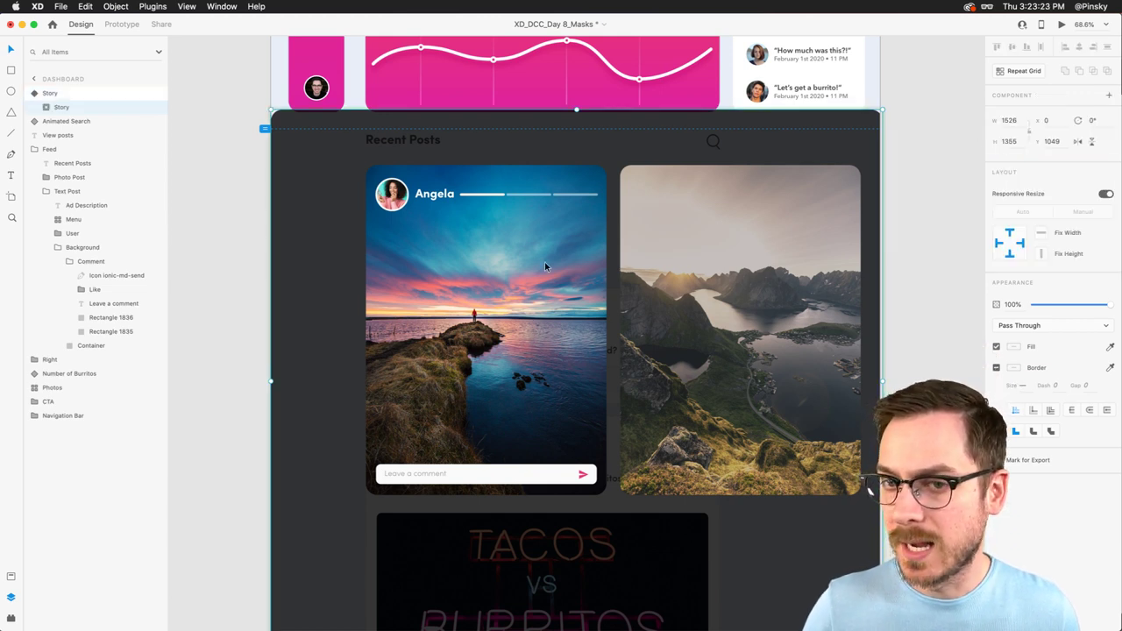
{"action": "double_click", "coordinate": [545, 266]}
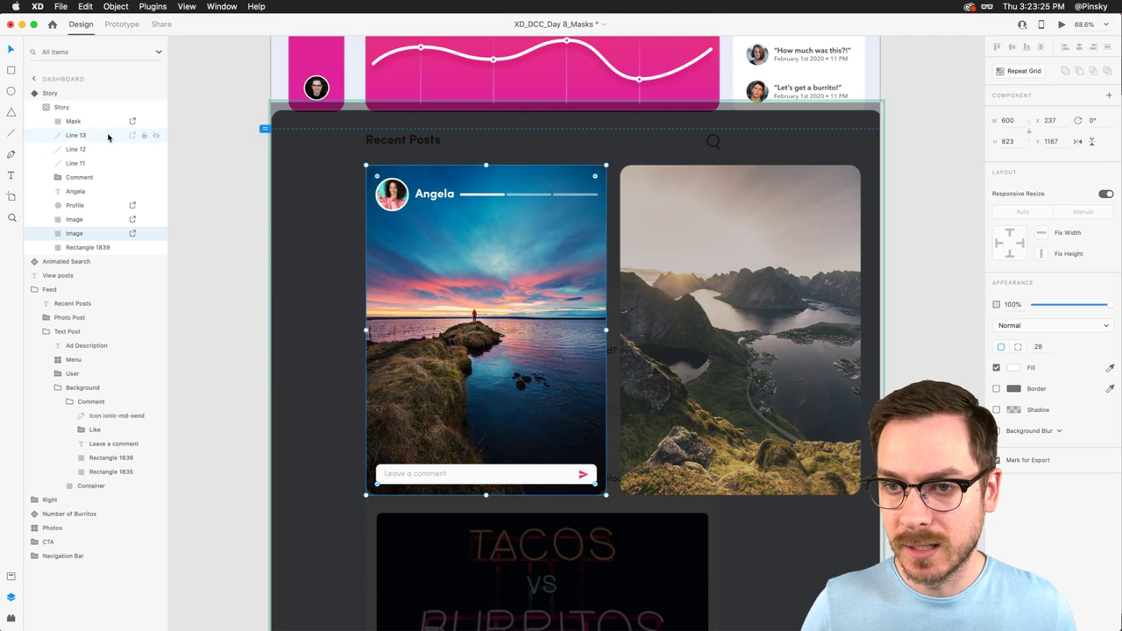
{"action": "right_click", "coordinate": [548, 287]}
{"action": "left_click", "coordinate": [535, 281]}
{"action": "left_click_drag", "start_coordinate": [535, 281], "coordinate": [305, 293]}
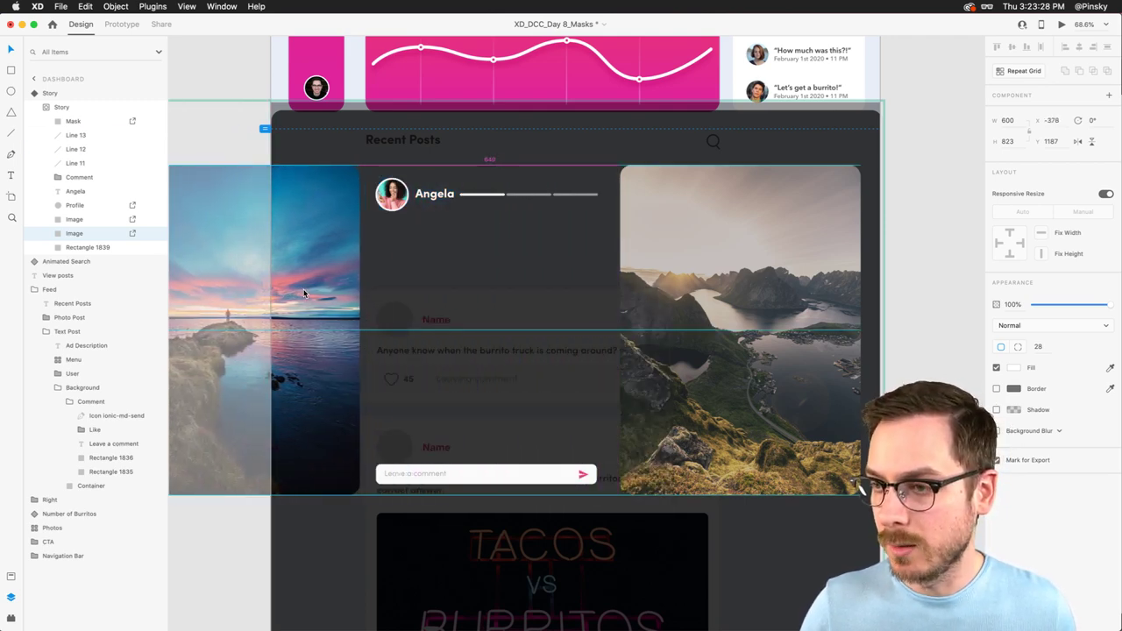
{"action": "left_click_drag", "start_coordinate": [777, 280], "coordinate": [524, 281]}
{"action": "left_click_drag", "start_coordinate": [312, 248], "coordinate": [303, 254]}
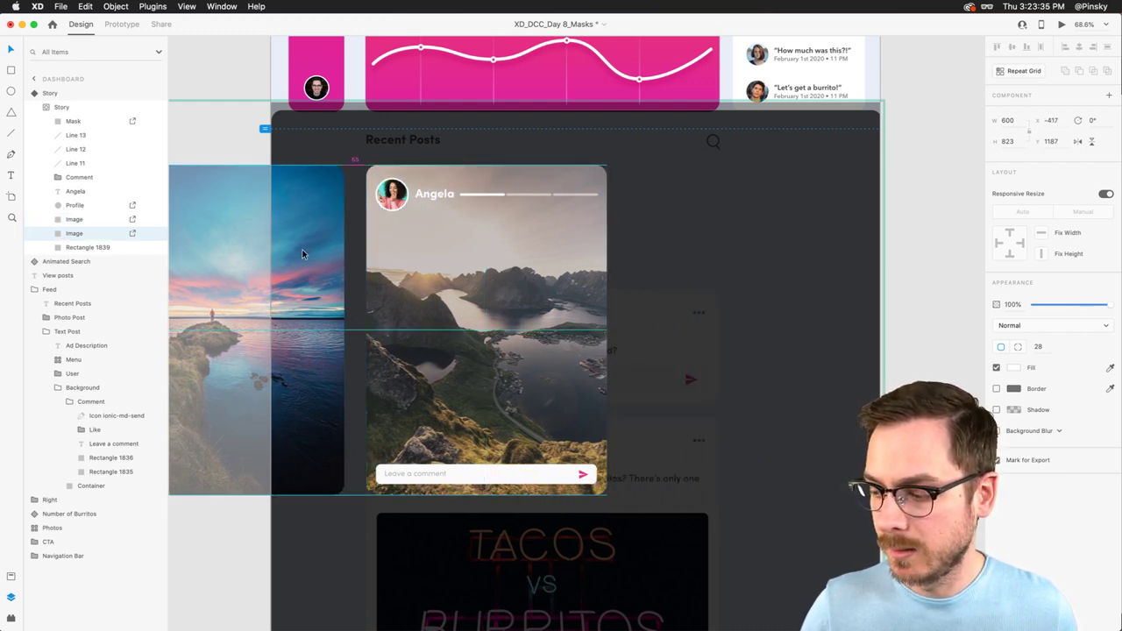
{"action": "key", "text": "Escape"}
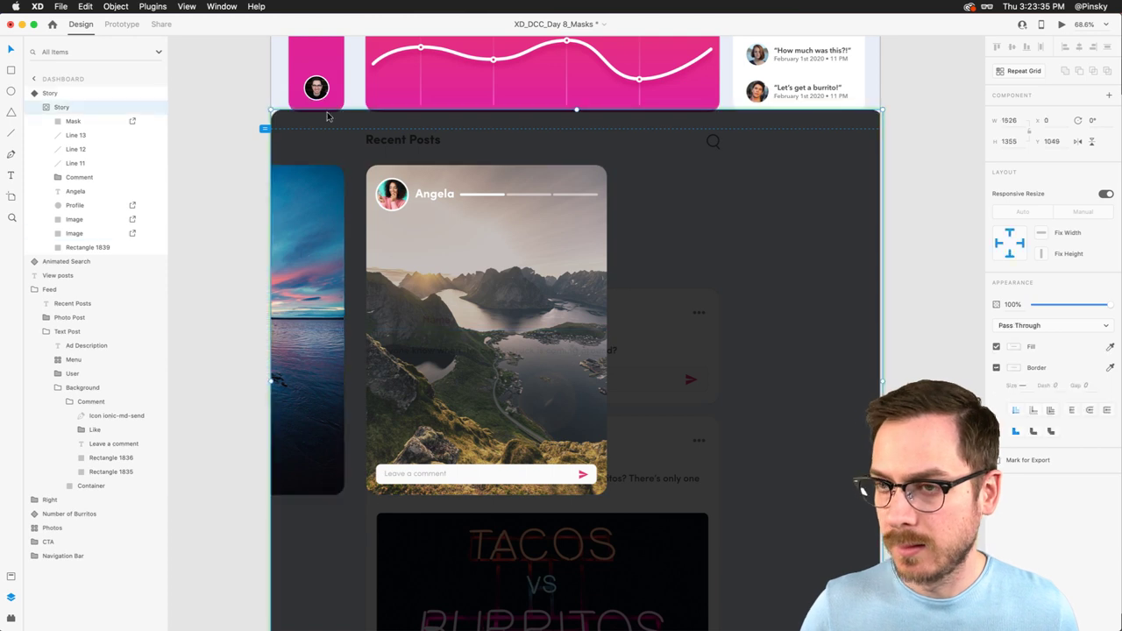
In the Expanded state, make a tap on the mountain image auto-animate to Story 2 with a 0.4 s duration.
{"action": "left_click", "coordinate": [121, 25]}
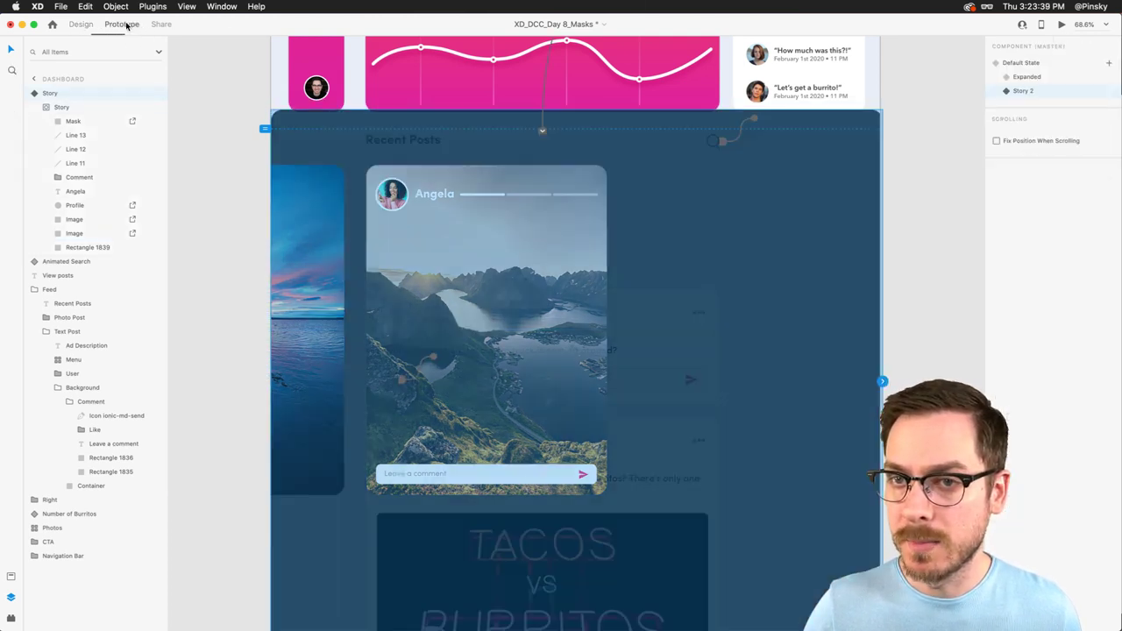
{"action": "left_click", "coordinate": [1026, 77]}
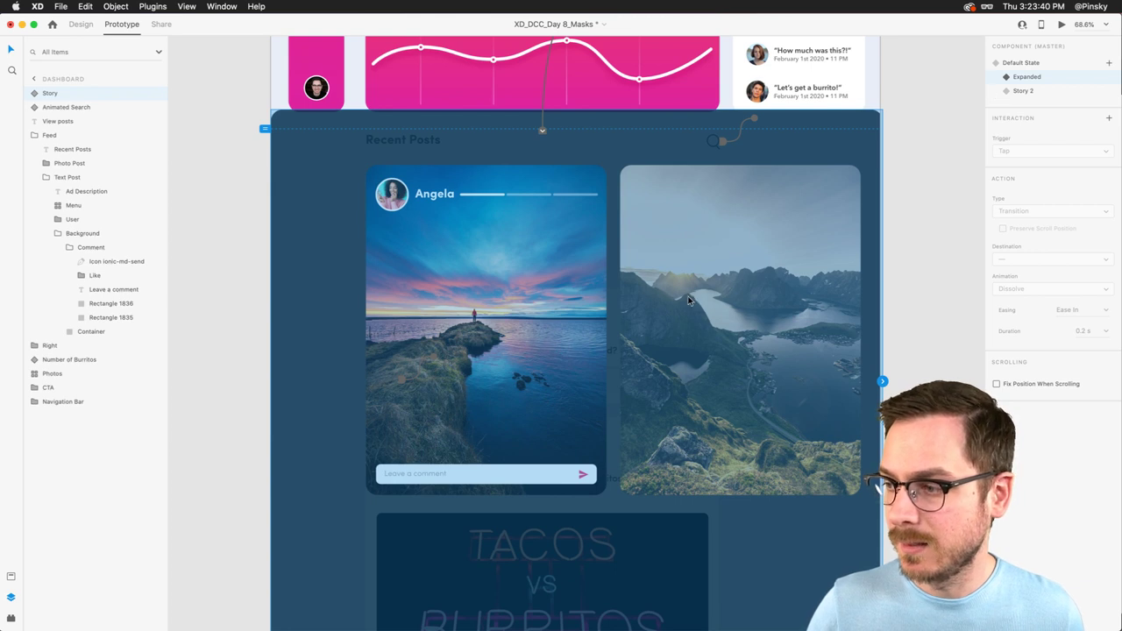
{"action": "left_click", "coordinate": [693, 301]}
{"action": "double_click", "coordinate": [693, 301]}
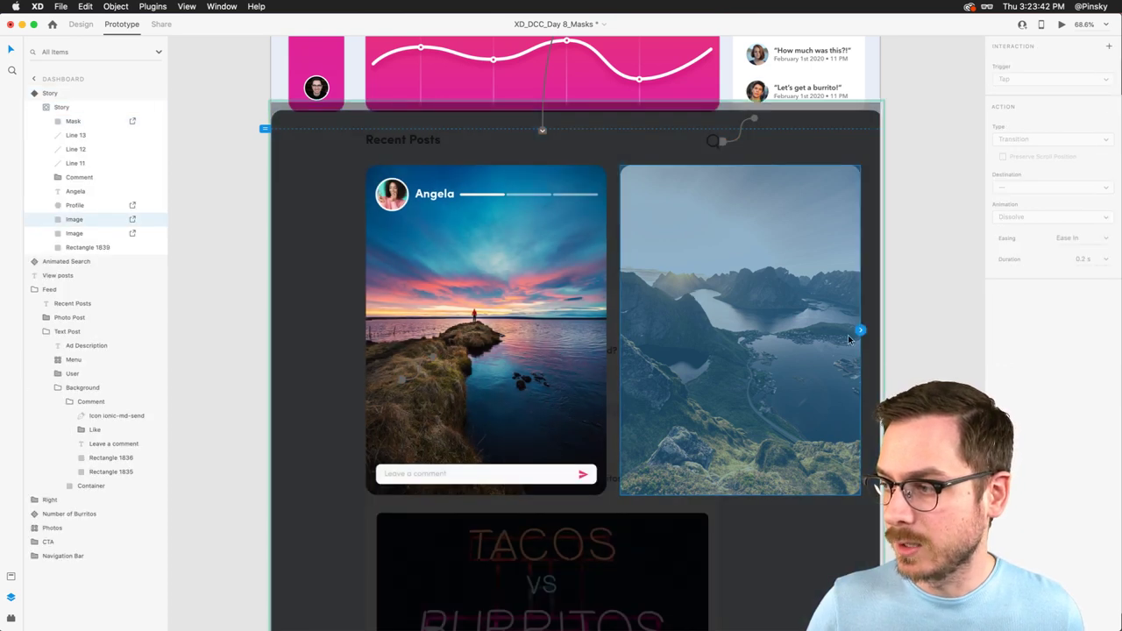
{"action": "left_click", "coordinate": [861, 329]}
{"action": "left_click", "coordinate": [1033, 168]}
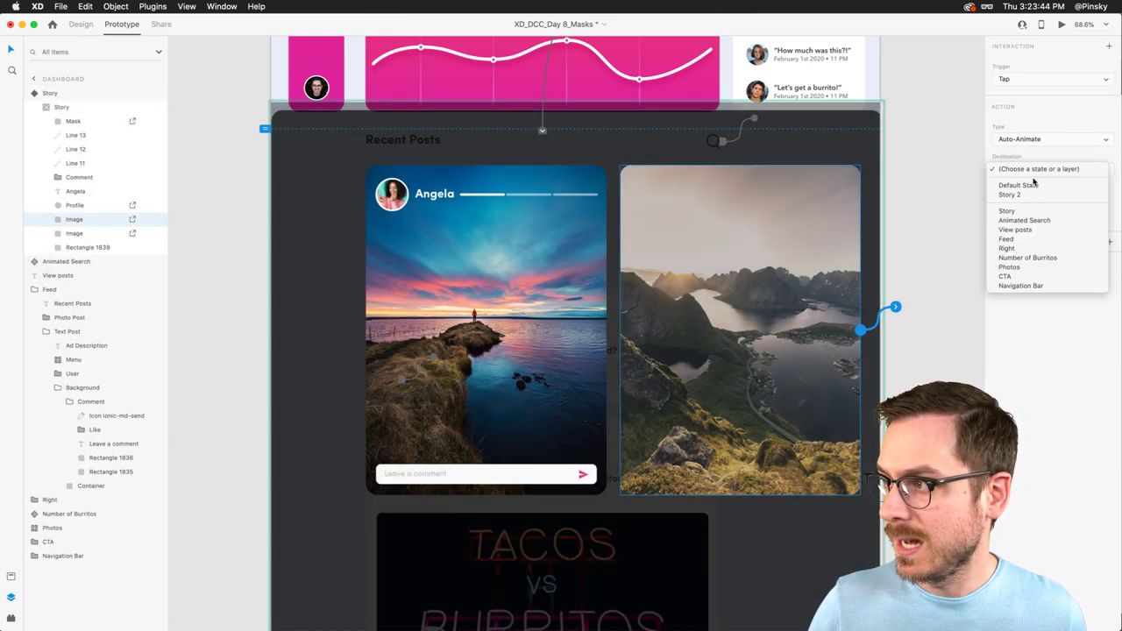
{"action": "left_click", "coordinate": [1034, 195]}
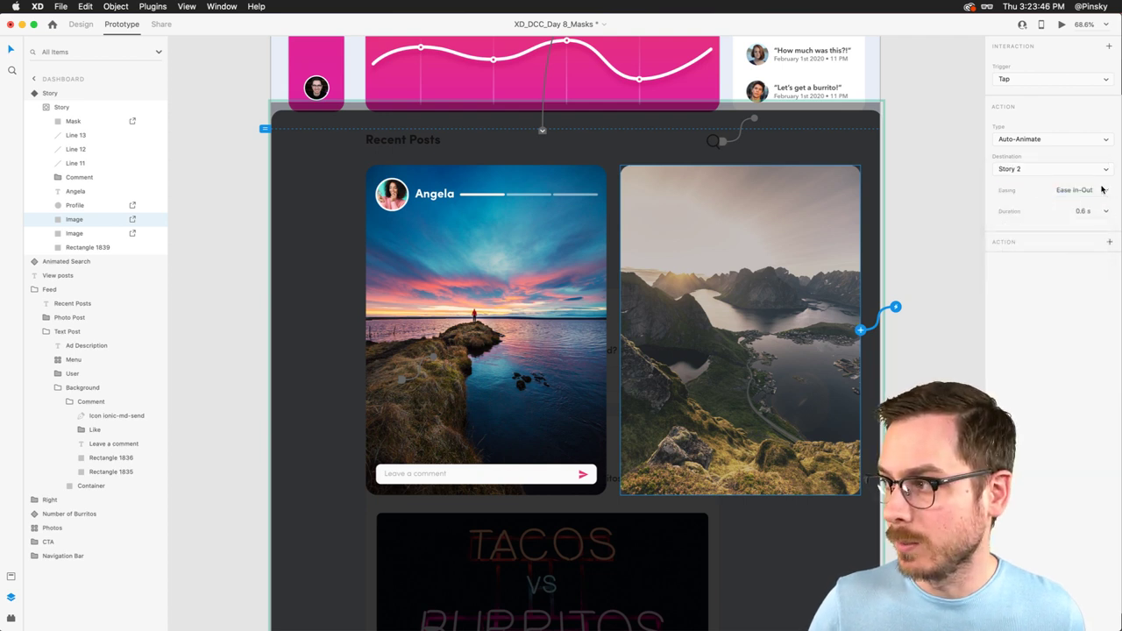
{"action": "left_click", "coordinate": [1108, 212]}
{"action": "left_click", "coordinate": [1095, 233]}
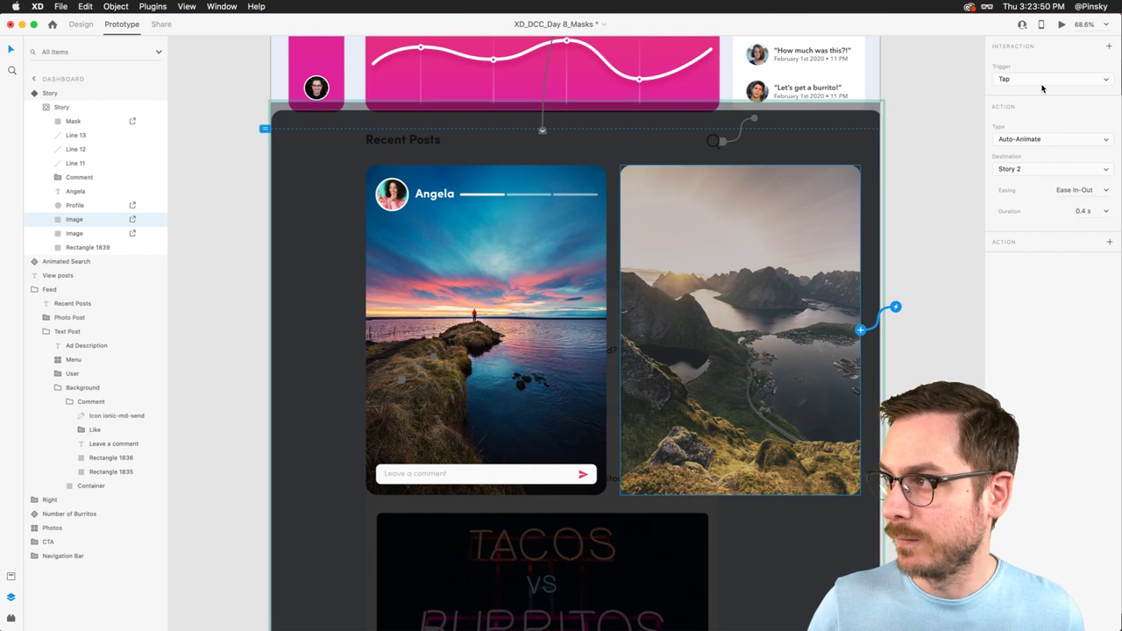
{"action": "key", "text": "Escape"}
{"action": "key", "text": "Escape"}
In the Story 2 state, make a tap on the sunset image auto-animate back to the Expanded state.
{"action": "left_click", "coordinate": [1022, 90]}
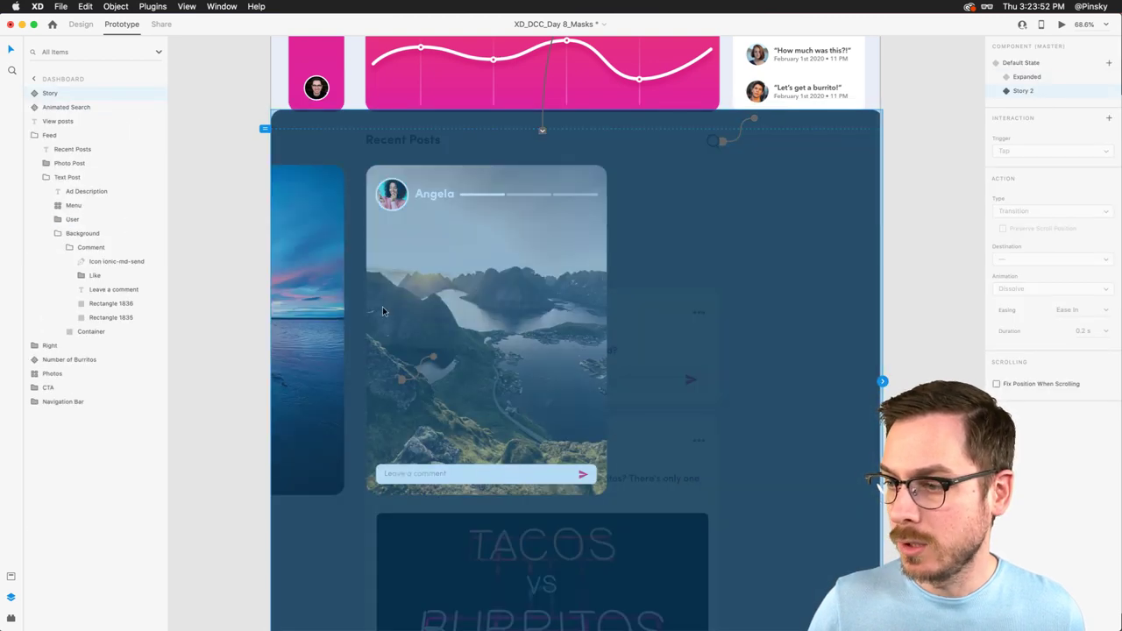
{"action": "double_click", "coordinate": [319, 289]}
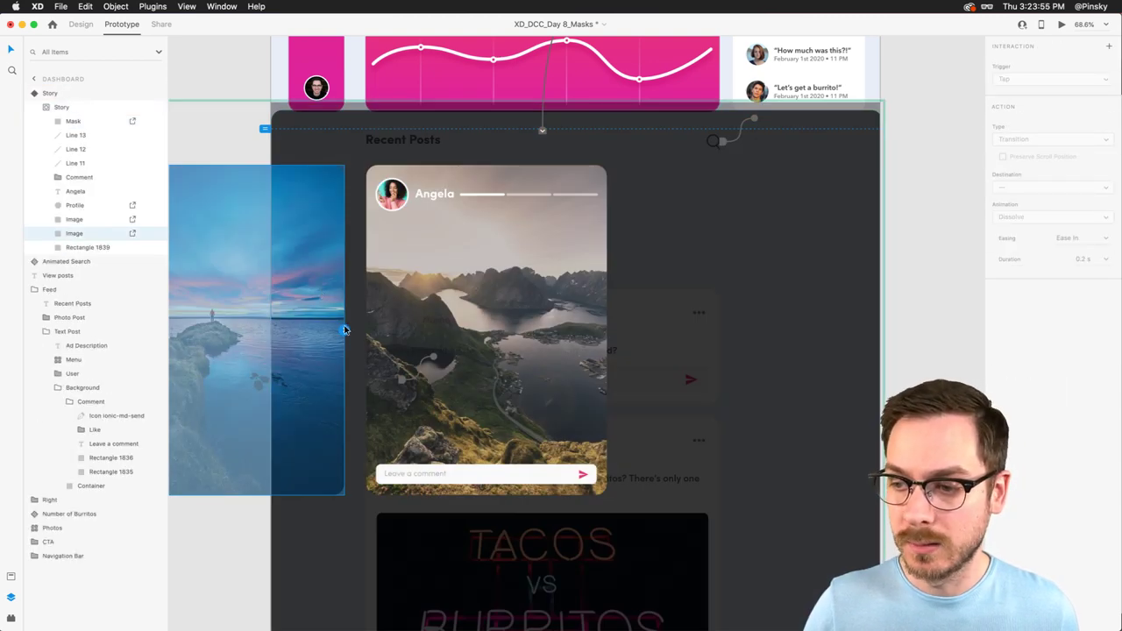
{"action": "left_click", "coordinate": [1087, 168]}
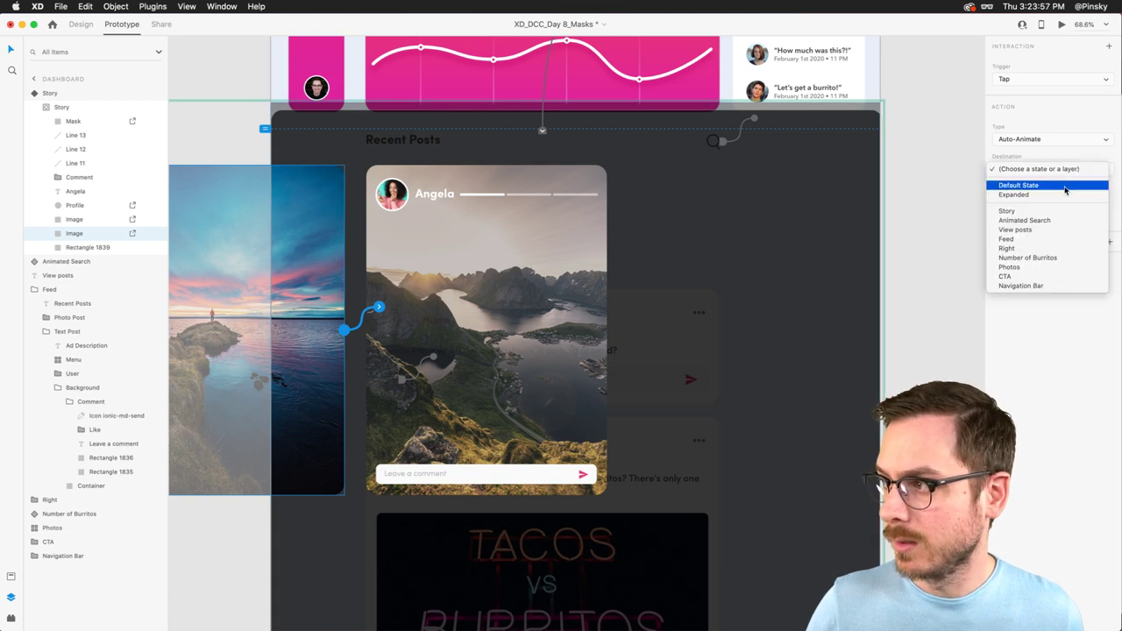
{"action": "left_click", "coordinate": [1062, 195]}
{"action": "key", "text": "Escape"}
{"action": "key", "text": "Escape"}
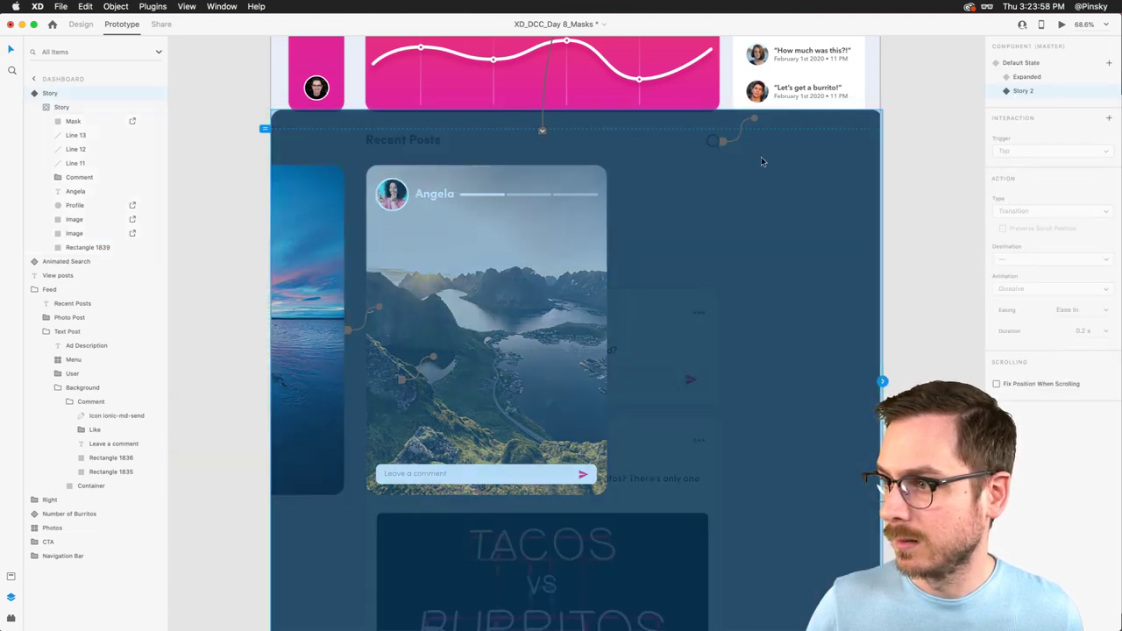
{"action": "left_click", "coordinate": [564, 199]}
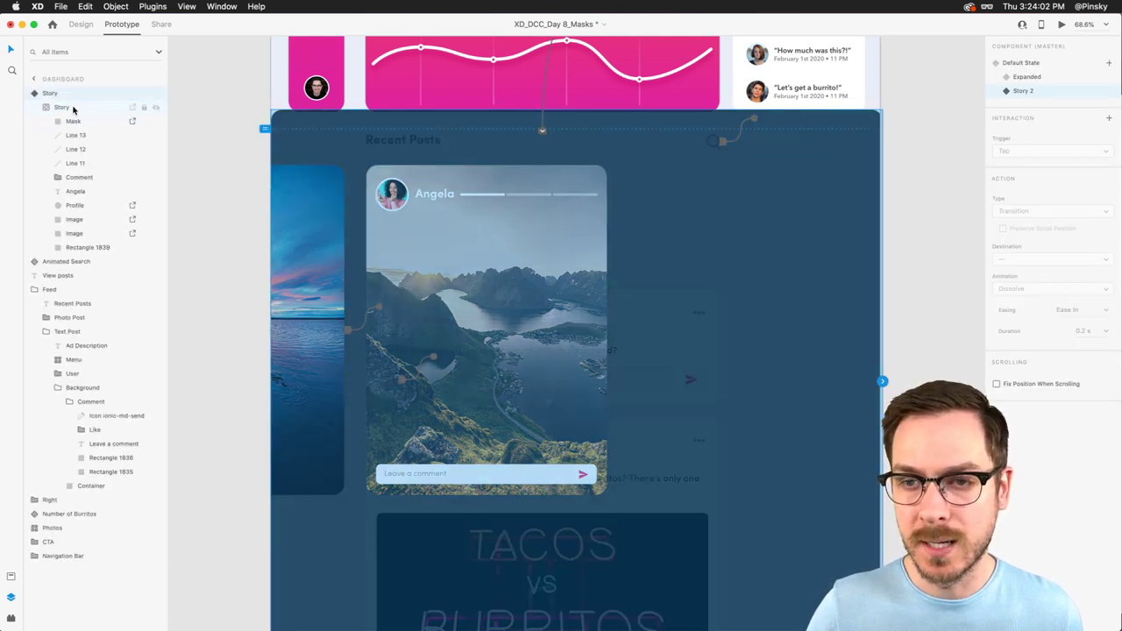
Preview the prototype from the Default State, expand the story, and switch to the mountain image and back to the sunset.
{"action": "left_click", "coordinate": [1033, 62]}
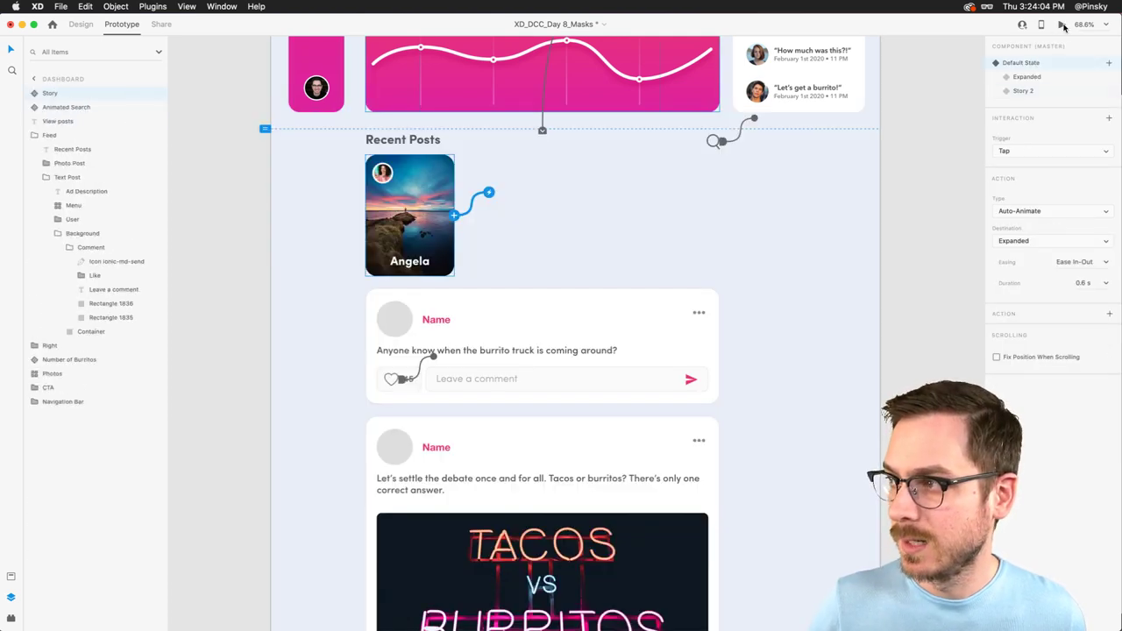
{"action": "left_click", "coordinate": [1062, 25]}
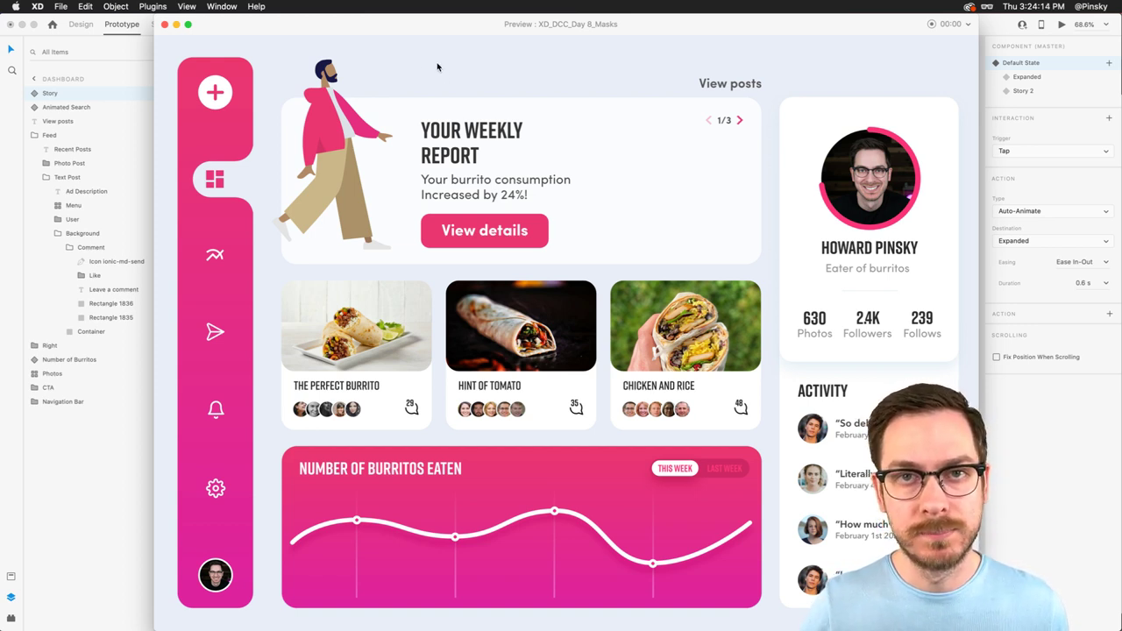
{"action": "left_click", "coordinate": [731, 85]}
{"action": "left_click", "coordinate": [336, 140]}
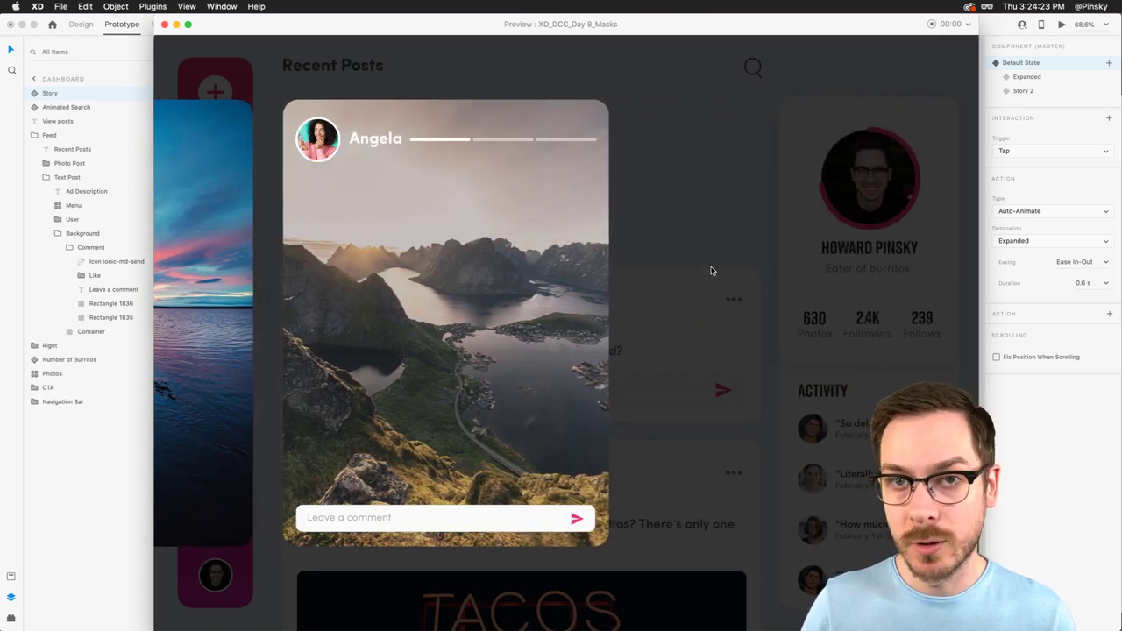
{"action": "left_click", "coordinate": [219, 285]}
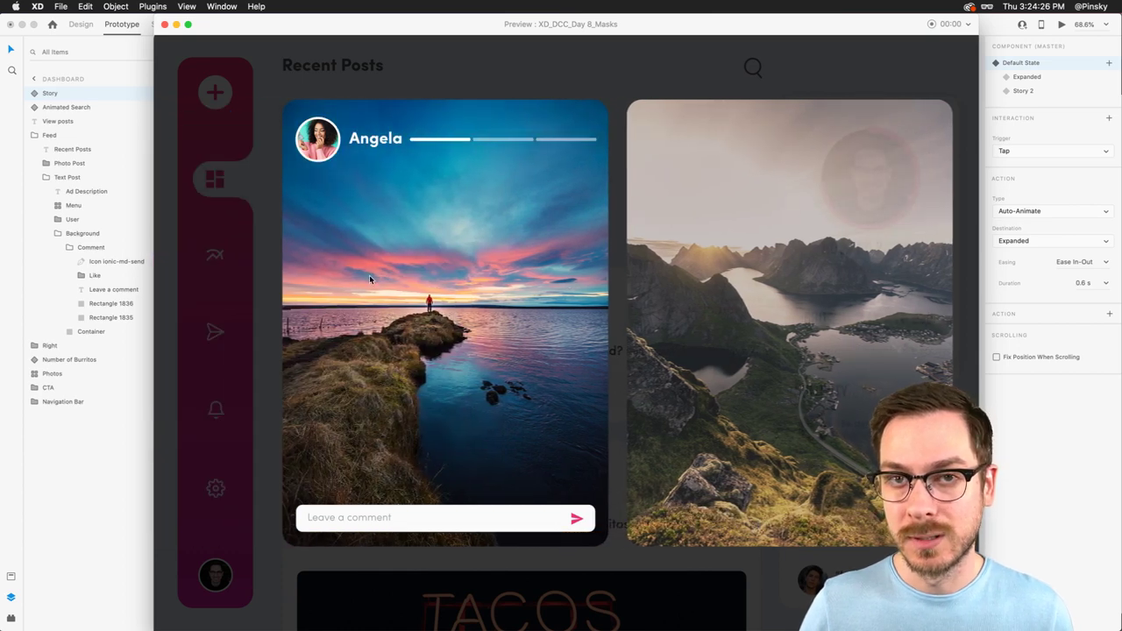
{"action": "key", "text": "super+w"}
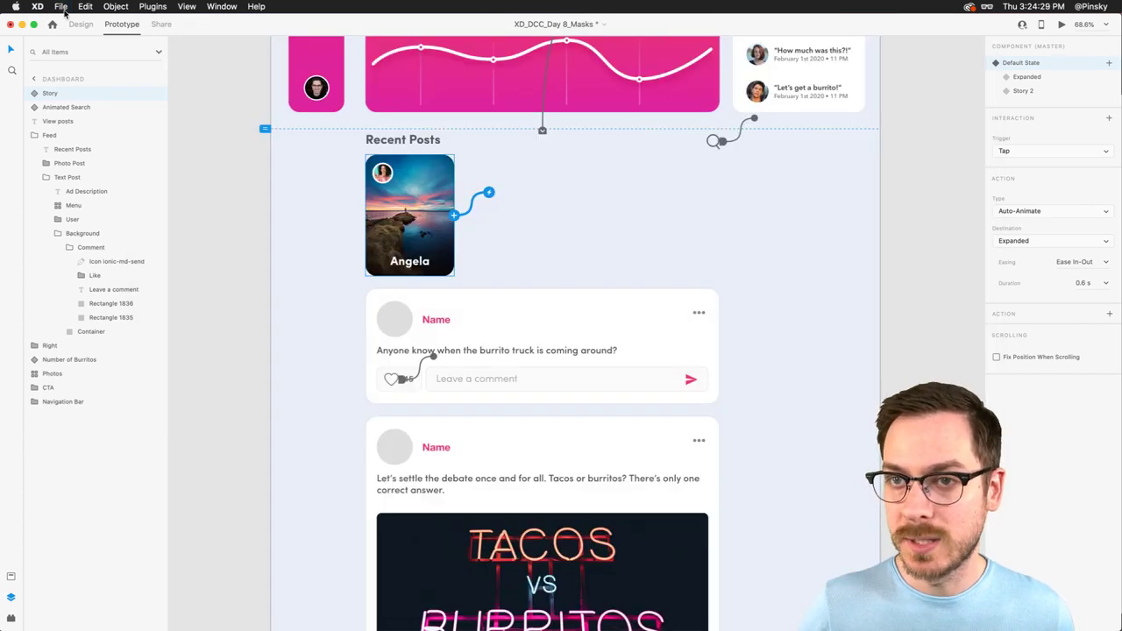
In the Expanded state, make a tap on the dark backdrop rectangle lead back to the Default State.
{"action": "left_click", "coordinate": [1027, 77]}
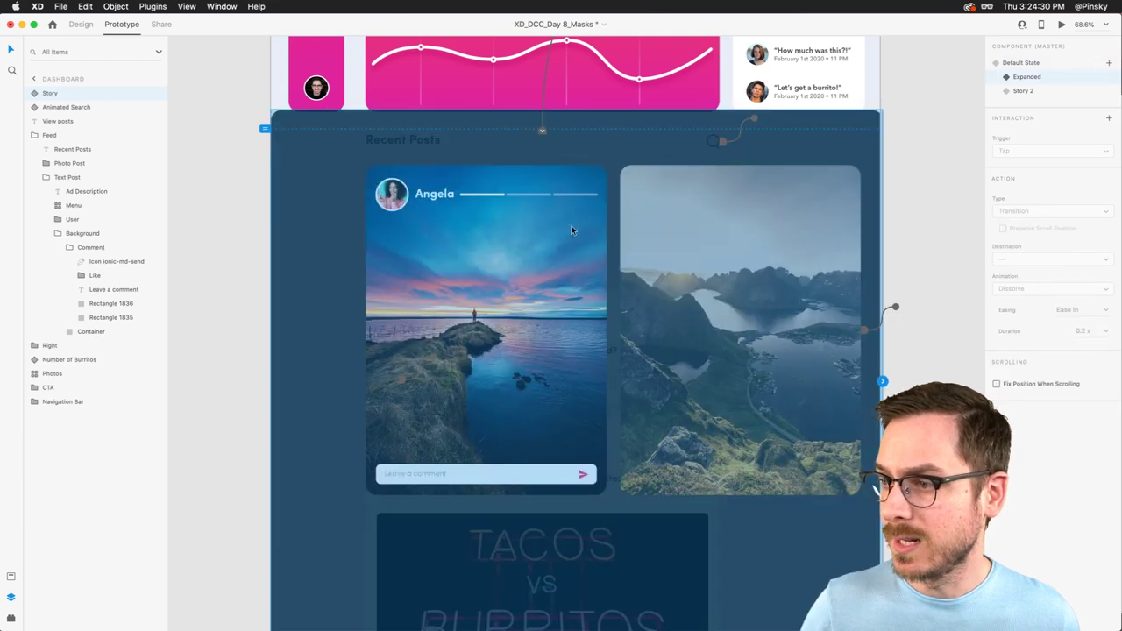
{"action": "double_click", "coordinate": [545, 243]}
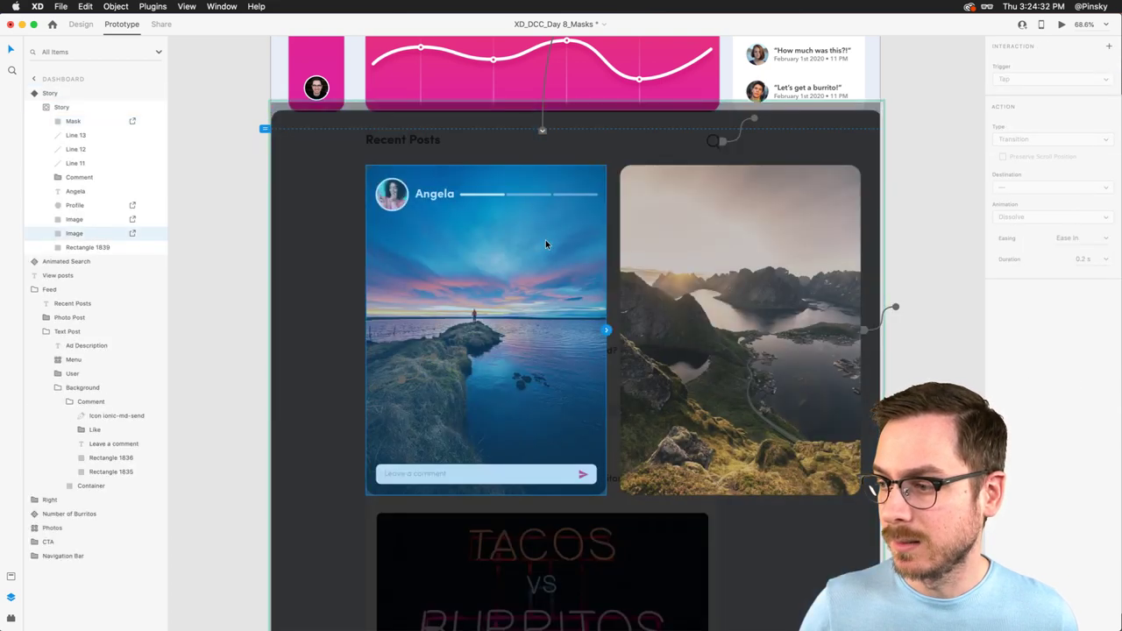
{"action": "left_click", "coordinate": [339, 290]}
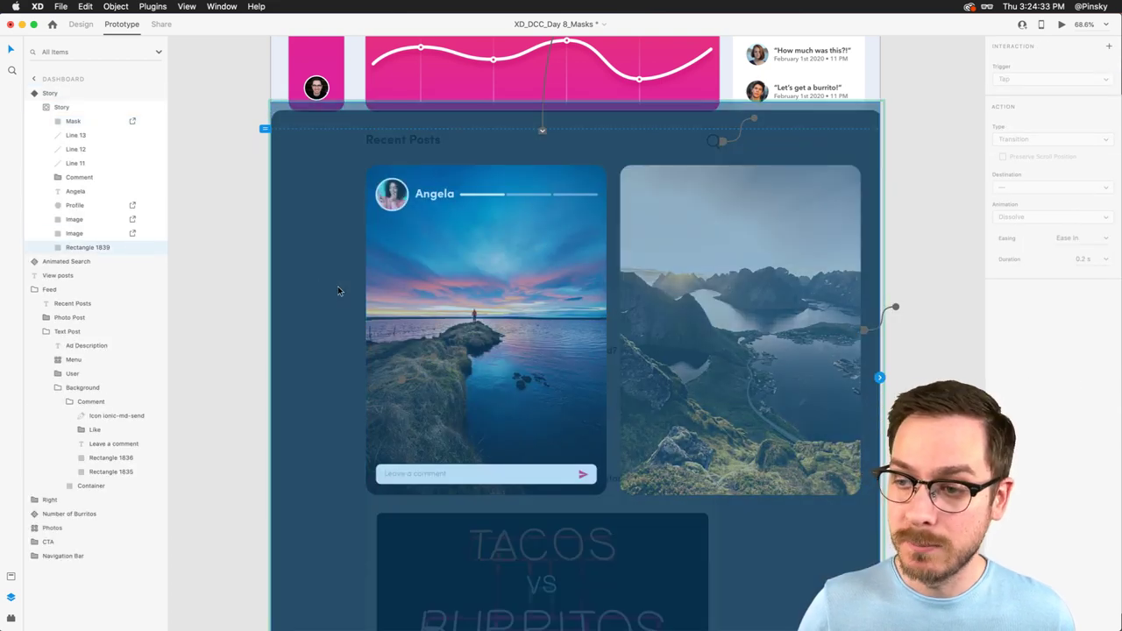
{"action": "left_click", "coordinate": [880, 377]}
{"action": "left_click", "coordinate": [1018, 171]}
{"action": "left_click", "coordinate": [1018, 186]}
{"action": "left_click", "coordinate": [1035, 78]}
Preview from the Default State, expand the story, switch images both ways, and close it by tapping the dark backdrop.
{"action": "left_click", "coordinate": [1033, 63]}
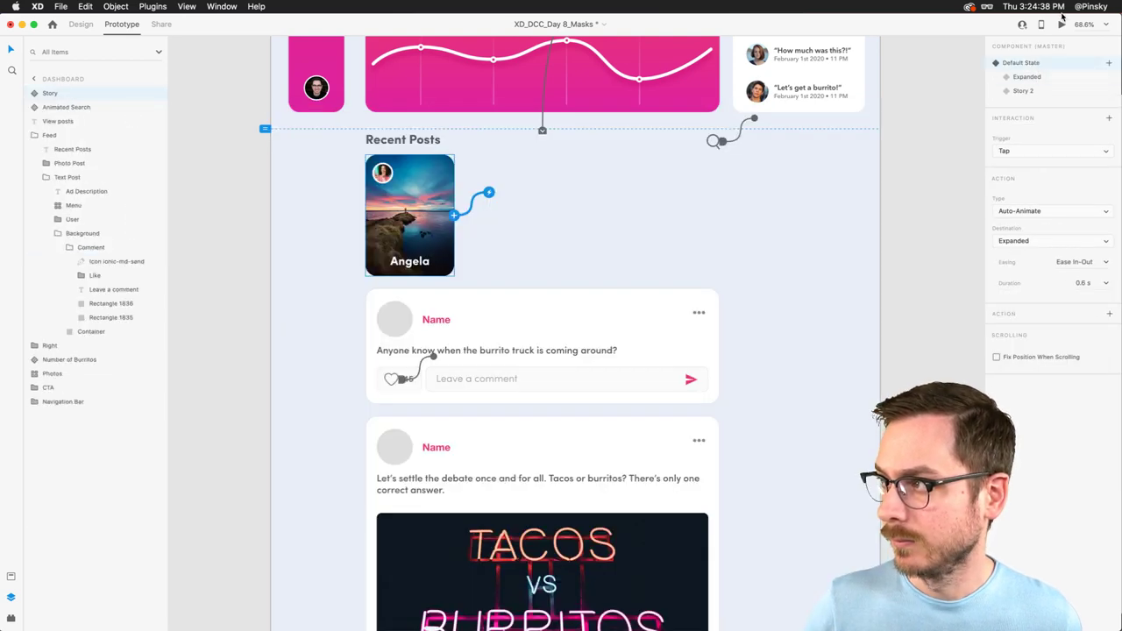
{"action": "left_click", "coordinate": [1061, 25]}
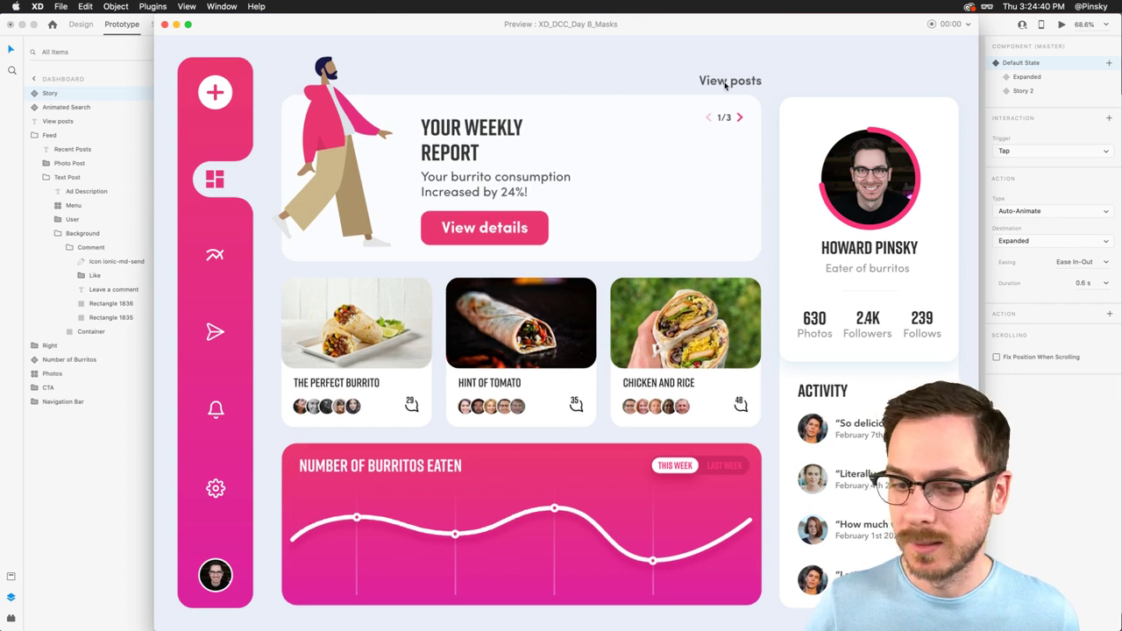
{"action": "left_click", "coordinate": [726, 85]}
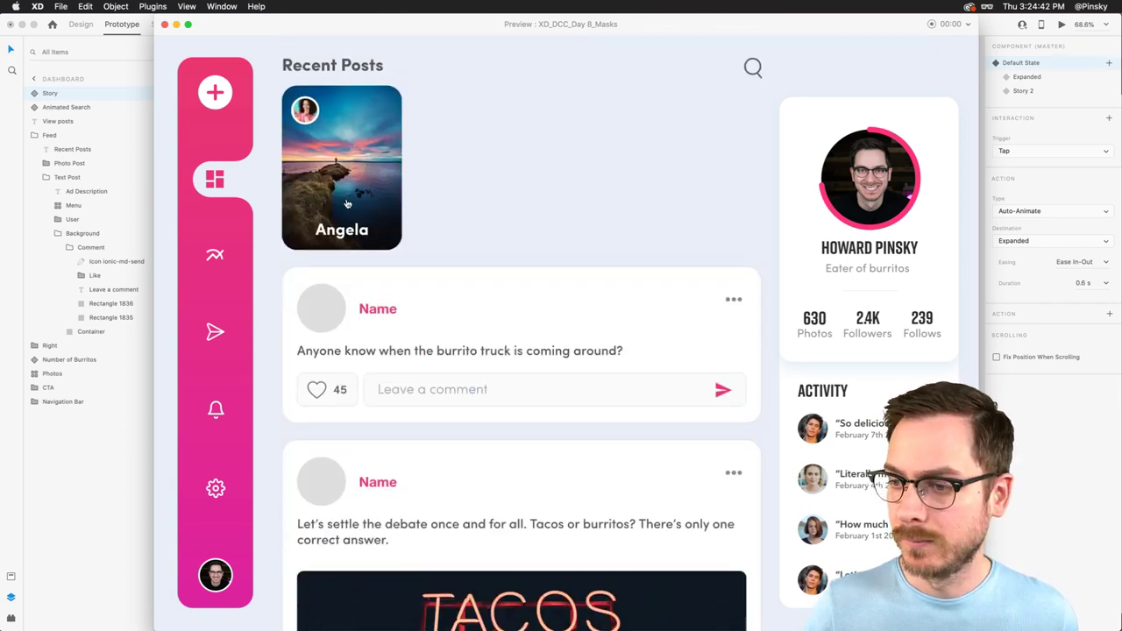
{"action": "left_click", "coordinate": [350, 191]}
{"action": "left_click", "coordinate": [739, 254]}
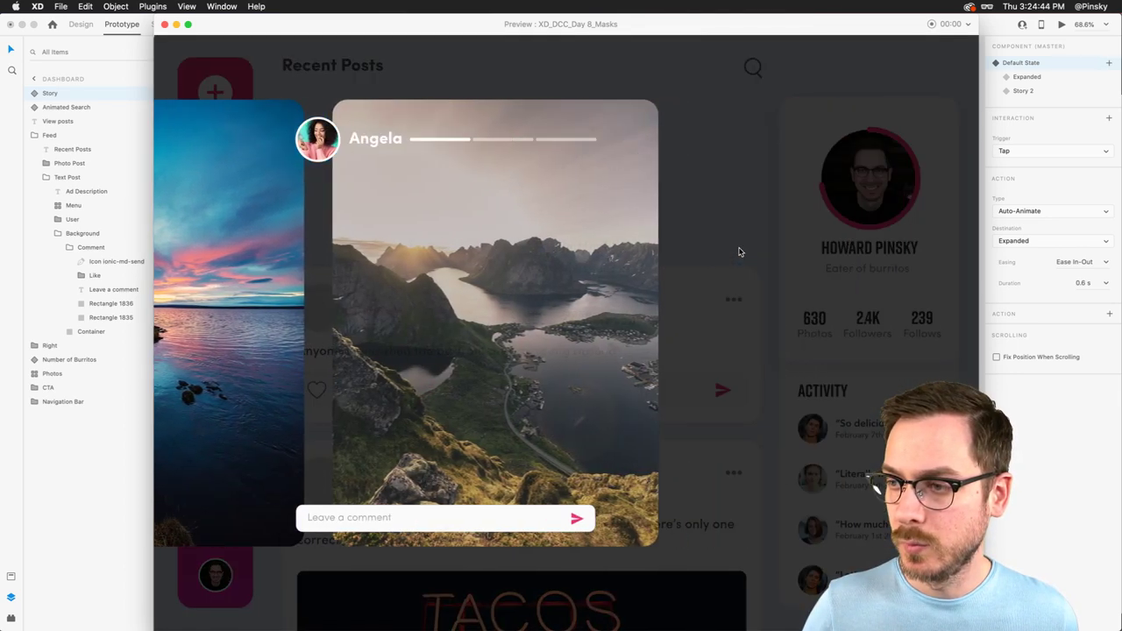
{"action": "left_click", "coordinate": [205, 253]}
{"action": "left_click", "coordinate": [205, 228]}
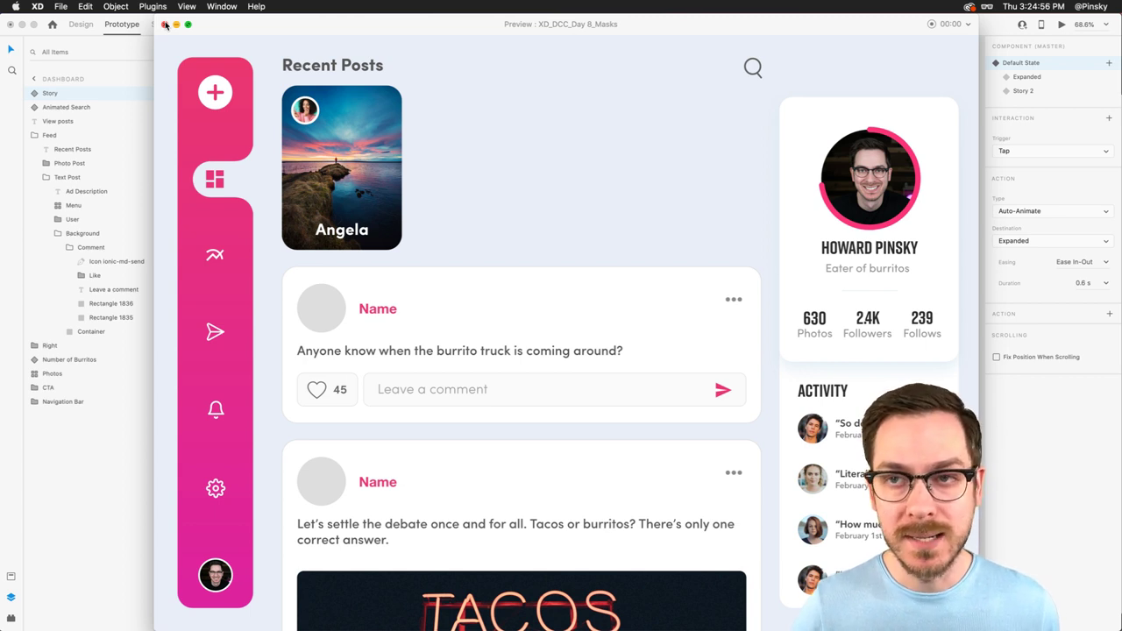
{"action": "left_click", "coordinate": [165, 24]}
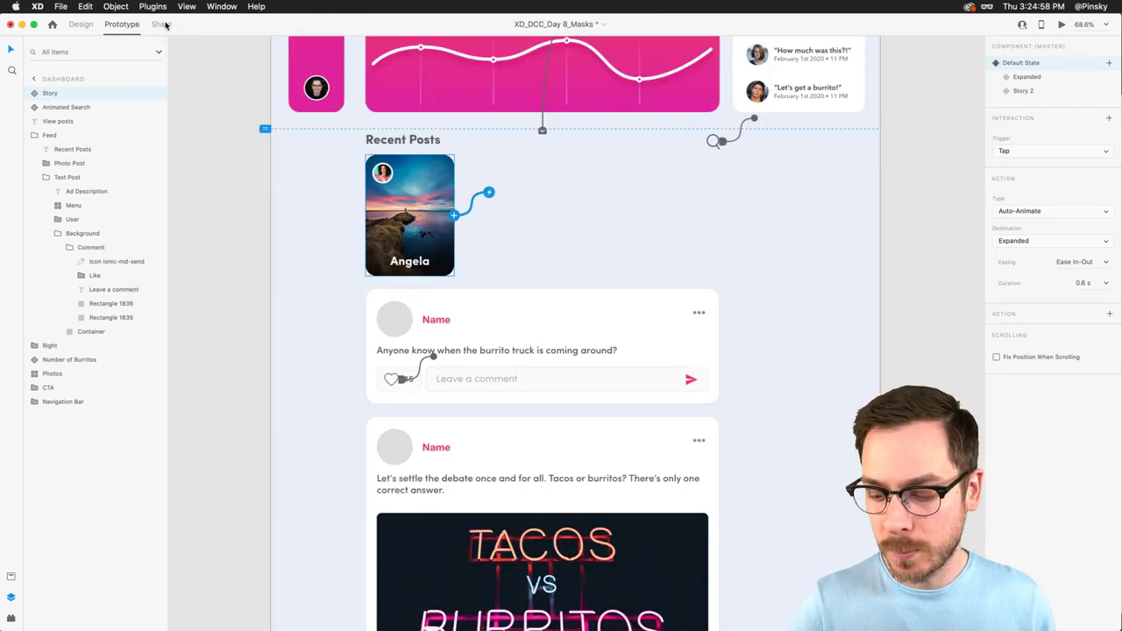